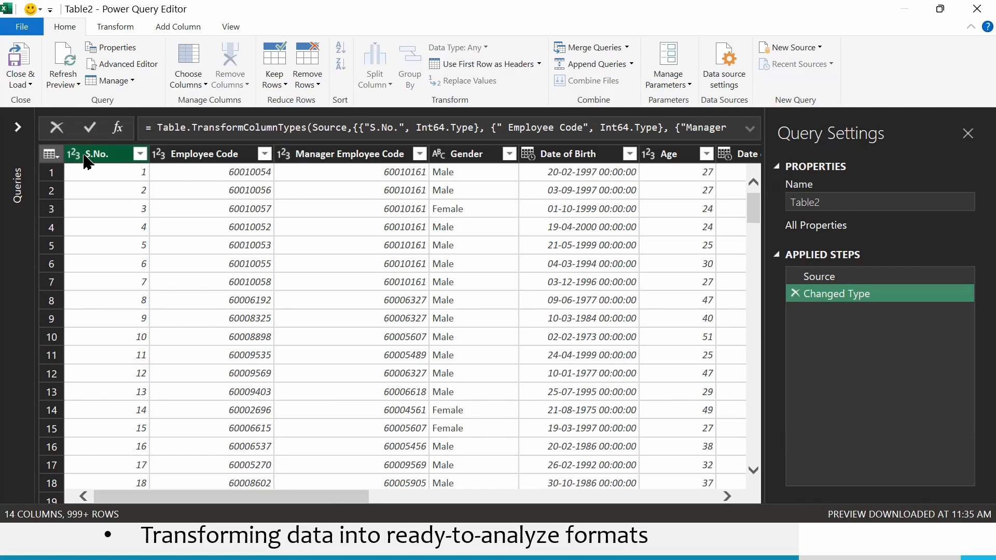
Examine the list of filter values for the S.No. column down to its end, then close it without filtering
{"action": "left_click", "coordinate": [159, 154]}
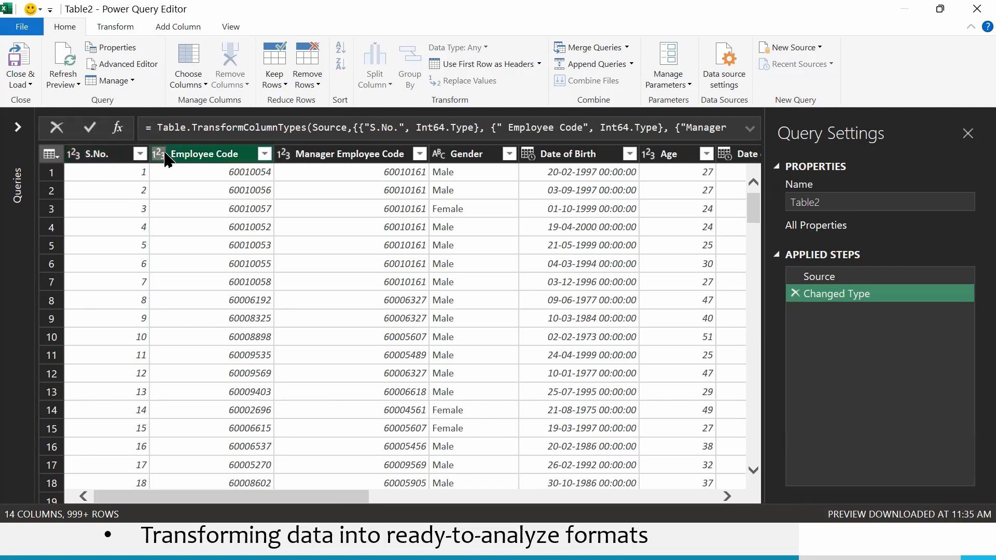
{"action": "left_click", "coordinate": [140, 154]}
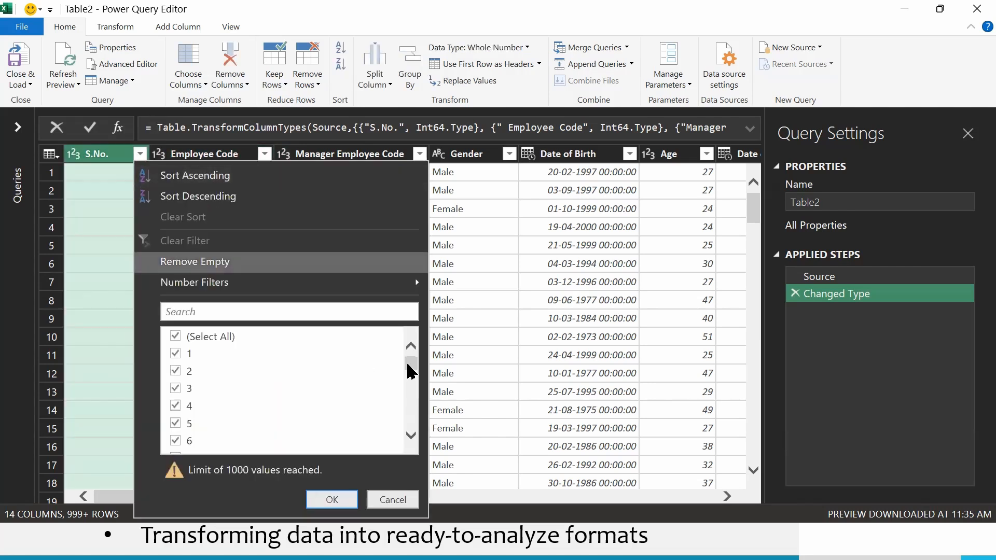
{"action": "left_click_drag", "start_coordinate": [409, 367], "coordinate": [411, 438]}
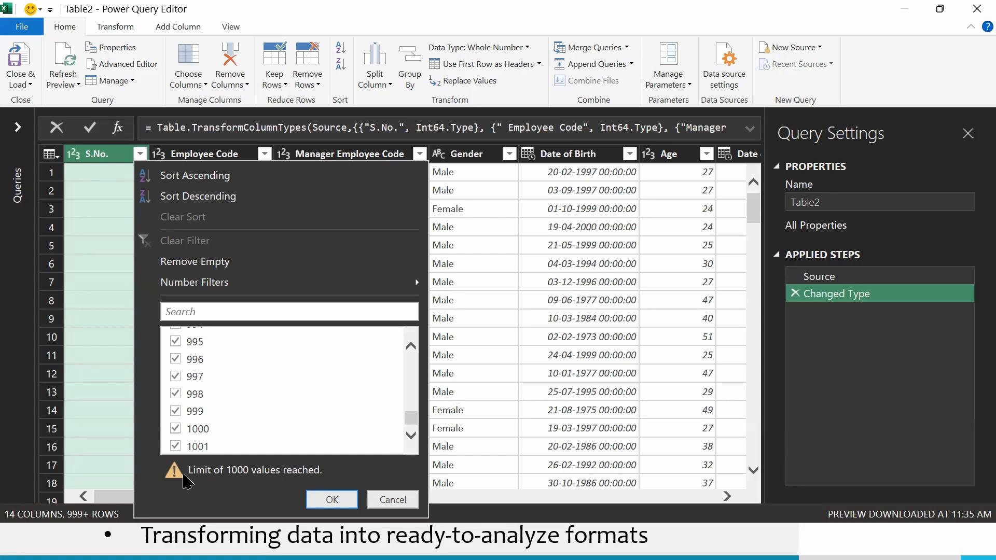
{"action": "left_click_drag", "start_coordinate": [410, 417], "coordinate": [411, 449]}
{"action": "left_click", "coordinate": [409, 499]}
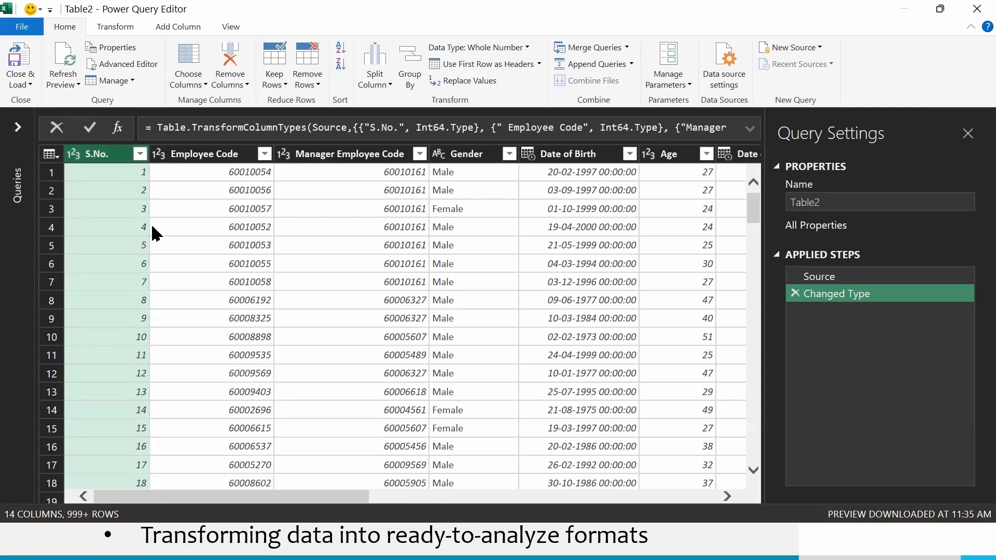
Examine the S.No. values row by row from the first row down past row 1000 of the table preview
{"action": "left_click", "coordinate": [121, 177]}
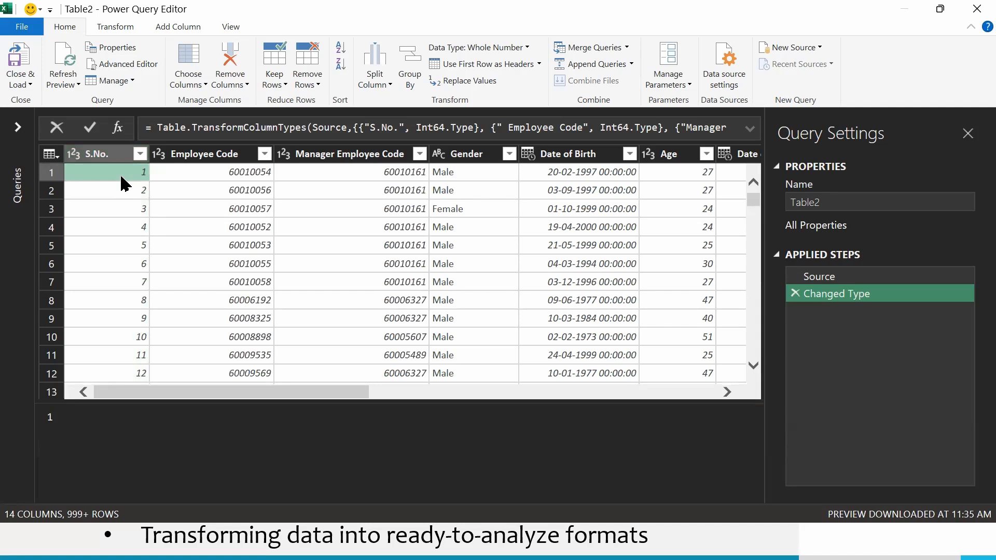
{"action": "key", "text": "Down"}
{"action": "key", "text": "Down"}
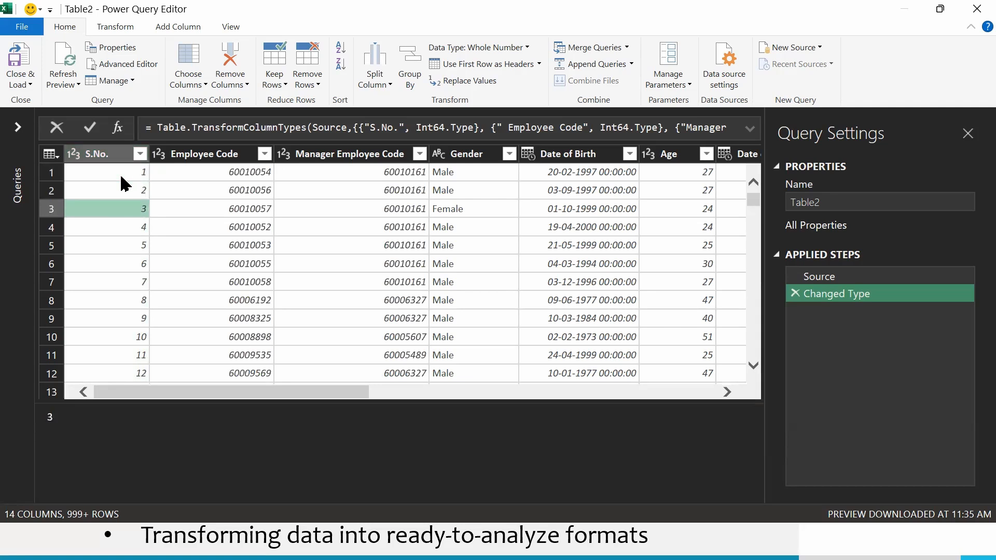
{"action": "key", "text": "Down"}
{"action": "key", "text": "Down"}
{"action": "key", "text": "Down"}
{"action": "key", "text": "Down"}
{"action": "key", "text": "Down"}
{"action": "key", "text": "Down"}
{"action": "key", "text": "Down"}
{"action": "key", "text": "Down"}
{"action": "key", "text": "Down"}
{"action": "key", "text": "Down"}
{"action": "key", "text": "Down"}
{"action": "key", "text": "Down"}
{"action": "key", "text": "Down"}
{"action": "key", "text": "Down"}
{"action": "key", "text": "Down"}
{"action": "key", "text": "Down"}
{"action": "key", "text": "Down"}
{"action": "key", "text": "Down"}
{"action": "key", "text": "Down"}
{"action": "key", "text": "Down"}
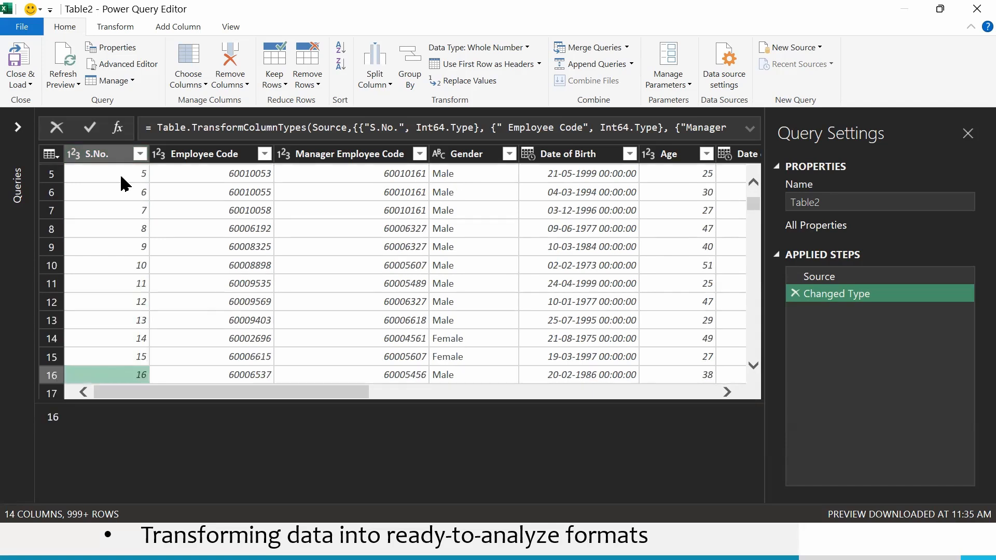
{"action": "key", "text": "Down"}
{"action": "key", "text": "Down"}
{"action": "key", "text": "Down"}
{"action": "key", "text": "Down"}
{"action": "key", "text": "Down"}
{"action": "key", "text": "Down"}
{"action": "key", "text": "Down"}
{"action": "key", "text": "Down"}
{"action": "key", "text": "Down"}
{"action": "key", "text": "Down"}
{"action": "key", "text": "Down"}
{"action": "key", "text": "Down"}
{"action": "key", "text": "Down"}
{"action": "key", "text": "Down"}
{"action": "key", "text": "Down"}
{"action": "key", "text": "Down"}
{"action": "key", "text": "Down"}
{"action": "key", "text": "Down"}
{"action": "key", "text": "Down"}
{"action": "key", "text": "Down"}
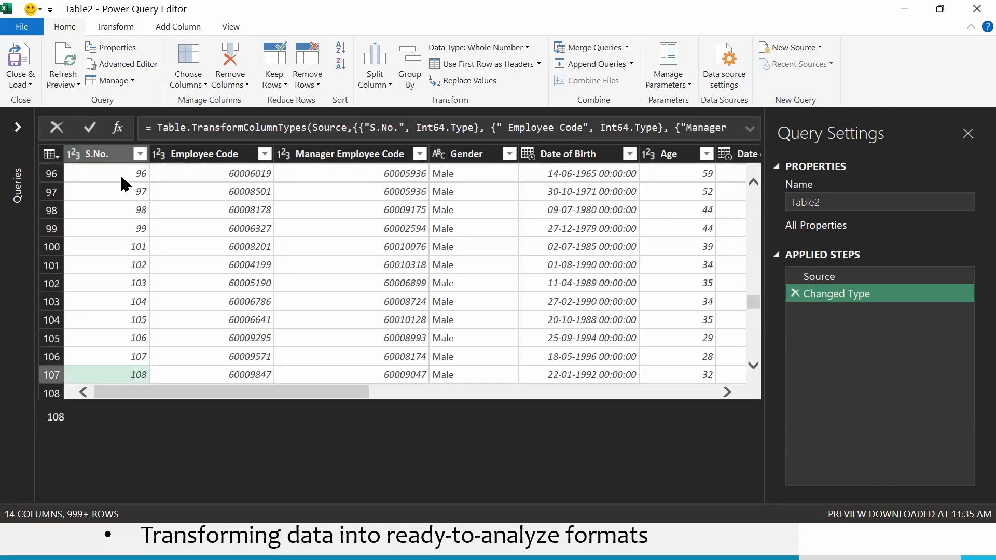
{"action": "key", "text": "Down"}
{"action": "key", "text": "Down"}
{"action": "key", "text": "Down"}
{"action": "key", "text": "Down"}
{"action": "key", "text": "Down"}
{"action": "key", "text": "Down"}
{"action": "key", "text": "Down"}
{"action": "key", "text": "Down"}
{"action": "key", "text": "Down"}
{"action": "key", "text": "Down"}
{"action": "key", "text": "Down"}
{"action": "key", "text": "Down"}
{"action": "key", "text": "Down"}
{"action": "key", "text": "Down"}
{"action": "key", "text": "Down"}
{"action": "key", "text": "Down"}
{"action": "key", "text": "Down"}
{"action": "key", "text": "Down"}
{"action": "key", "text": "Down"}
{"action": "key", "text": "Down"}
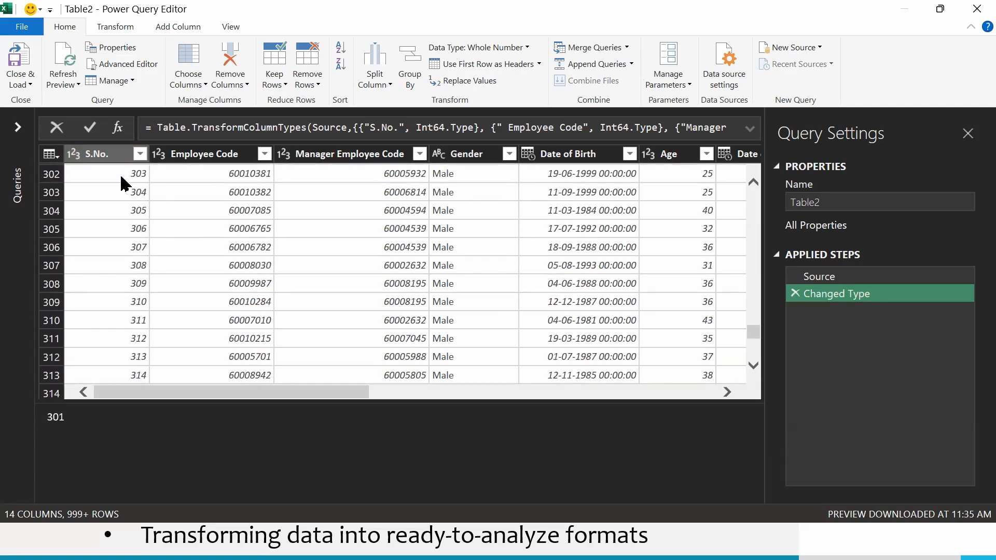
{"action": "key", "text": "Down"}
{"action": "key", "text": "Down"}
{"action": "key", "text": "Down"}
{"action": "key", "text": "Down"}
{"action": "key", "text": "Down"}
{"action": "key", "text": "Down"}
{"action": "key", "text": "Down"}
{"action": "key", "text": "Down"}
{"action": "key", "text": "Down"}
{"action": "key", "text": "Down"}
{"action": "key", "text": "Down"}
{"action": "key", "text": "Down"}
{"action": "key", "text": "Down"}
{"action": "key", "text": "Down"}
{"action": "key", "text": "Down"}
{"action": "key", "text": "Down"}
{"action": "key", "text": "Down"}
{"action": "key", "text": "Down"}
{"action": "key", "text": "Down"}
{"action": "key", "text": "Down"}
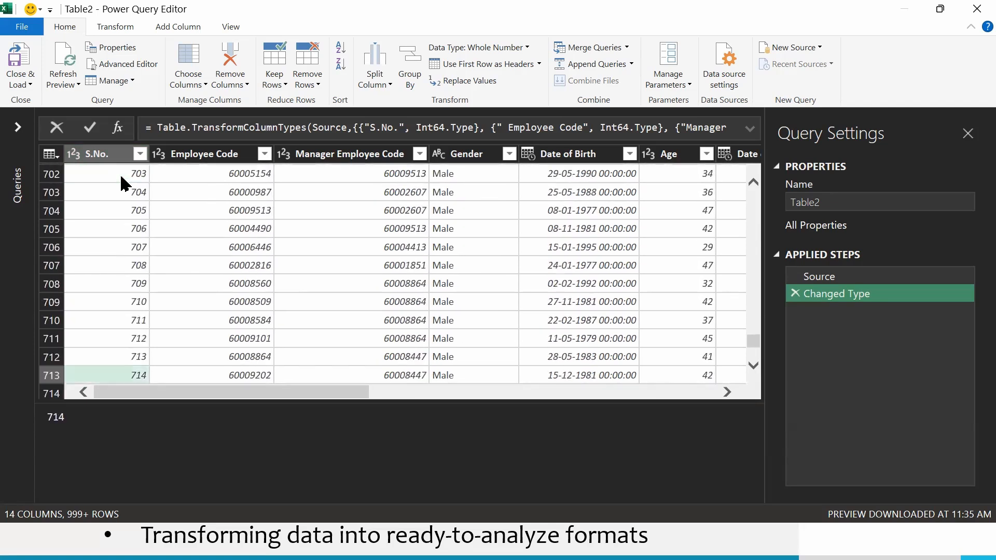
{"action": "key", "text": "Down"}
{"action": "key", "text": "Down"}
{"action": "key", "text": "Down"}
{"action": "key", "text": "Down"}
{"action": "key", "text": "Down"}
{"action": "key", "text": "Down"}
{"action": "key", "text": "Down"}
{"action": "key", "text": "Down"}
{"action": "key", "text": "Down"}
{"action": "key", "text": "Down"}
{"action": "key", "text": "Down"}
{"action": "key", "text": "Down"}
{"action": "key", "text": "Down"}
{"action": "key", "text": "Down"}
{"action": "key", "text": "Down"}
{"action": "key", "text": "Down"}
{"action": "key", "text": "Down"}
{"action": "key", "text": "Down"}
{"action": "key", "text": "Down"}
{"action": "key", "text": "Down"}
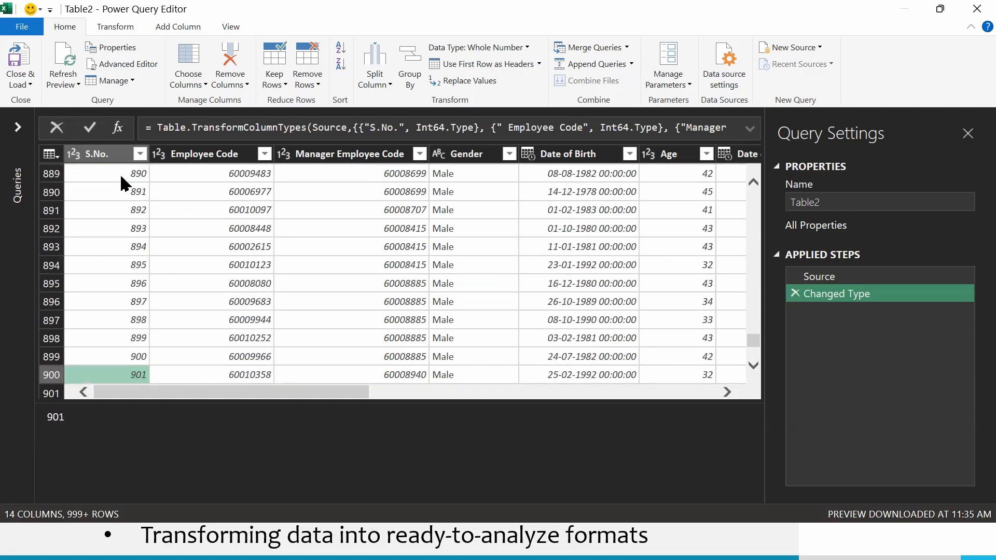
{"action": "key", "text": "Down"}
{"action": "key", "text": "Down"}
{"action": "key", "text": "Down"}
{"action": "key", "text": "Down"}
{"action": "key", "text": "Down"}
{"action": "key", "text": "Down"}
{"action": "key", "text": "Down"}
{"action": "key", "text": "Down"}
{"action": "key", "text": "Down"}
{"action": "key", "text": "Down"}
{"action": "key", "text": "Down"}
{"action": "key", "text": "Down"}
{"action": "key", "text": "Down"}
{"action": "key", "text": "Down"}
{"action": "key", "text": "Down"}
{"action": "key", "text": "Down"}
{"action": "key", "text": "Down"}
{"action": "key", "text": "Down"}
{"action": "key", "text": "Down"}
{"action": "key", "text": "Down"}
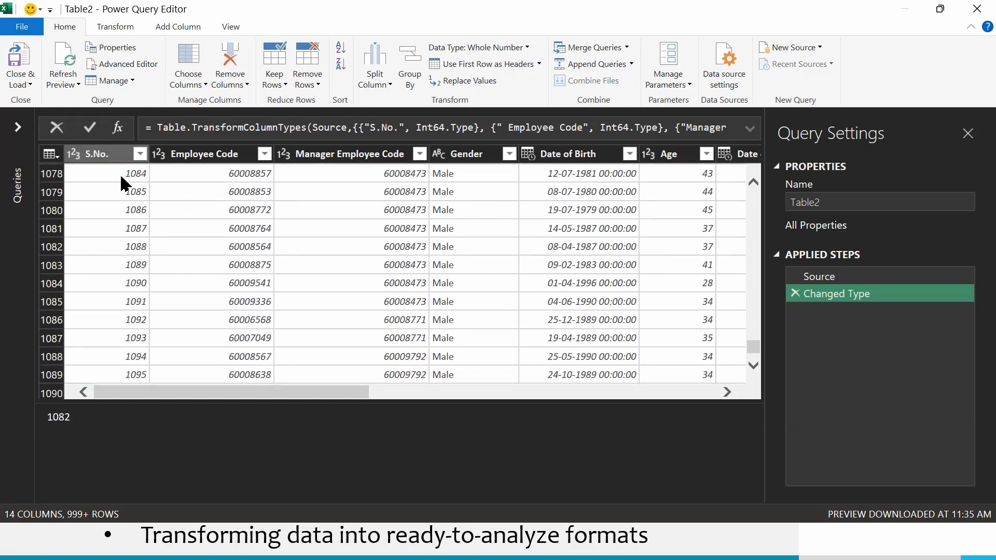
{"action": "key", "text": "Down"}
{"action": "key", "text": "Down"}
{"action": "key", "text": "Down"}
{"action": "key", "text": "Down"}
{"action": "key", "text": "Down"}
{"action": "key", "text": "Down"}
{"action": "key", "text": "Down"}
{"action": "key", "text": "Down"}
{"action": "key", "text": "Down"}
{"action": "key", "text": "Down"}
{"action": "key", "text": "Down"}
{"action": "key", "text": "Down"}
{"action": "key", "text": "Down"}
{"action": "key", "text": "Down"}
{"action": "key", "text": "Down"}
{"action": "key", "text": "Down"}
{"action": "key", "text": "Down"}
{"action": "key", "text": "Down"}
{"action": "key", "text": "Down"}
{"action": "key", "text": "Down"}
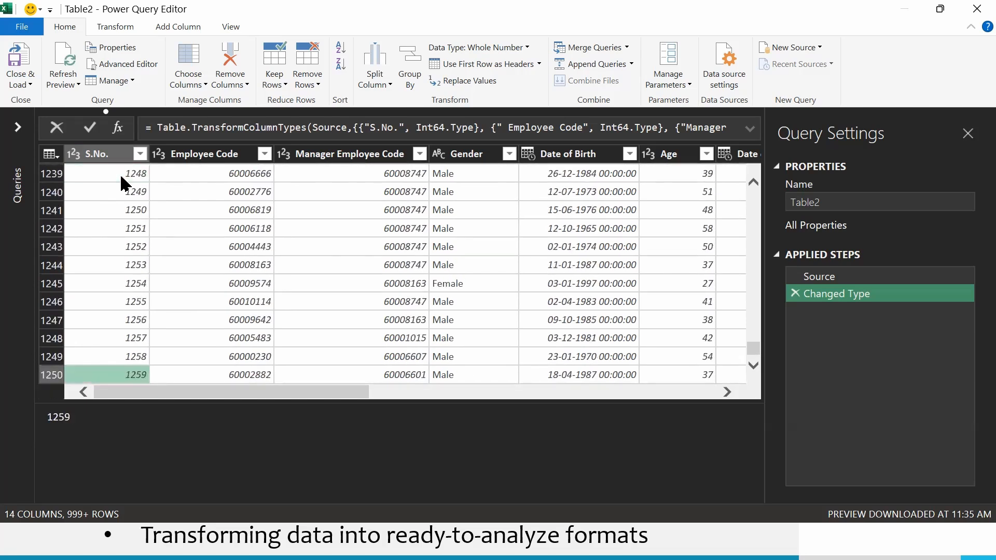
Continue examining the S.No. values row by row from row 1250 down past row 2000 of the preview
{"action": "key", "text": "Down"}
{"action": "key", "text": "Down"}
{"action": "key", "text": "Down"}
{"action": "key", "text": "Down"}
{"action": "key", "text": "Down"}
{"action": "key", "text": "Down"}
{"action": "key", "text": "Down"}
{"action": "key", "text": "Down"}
{"action": "key", "text": "Down"}
{"action": "key", "text": "Down"}
{"action": "key", "text": "Down"}
{"action": "key", "text": "Down"}
{"action": "key", "text": "Down"}
{"action": "key", "text": "Down"}
{"action": "key", "text": "Down"}
{"action": "key", "text": "Down"}
{"action": "key", "text": "Down"}
{"action": "key", "text": "Down"}
{"action": "key", "text": "Down"}
{"action": "key", "text": "Down"}
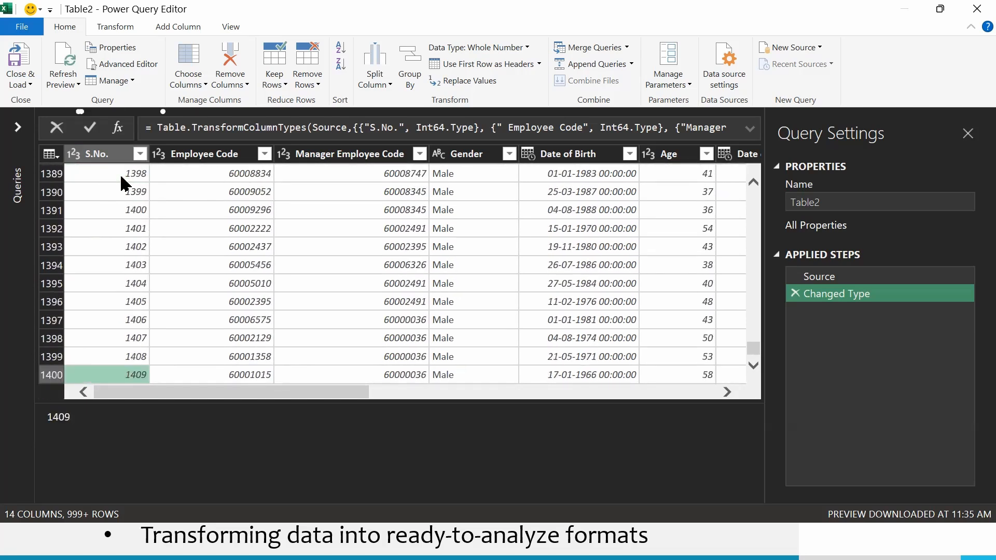
{"action": "key", "text": "Down"}
{"action": "key", "text": "Down"}
{"action": "key", "text": "Down"}
{"action": "key", "text": "Down"}
{"action": "key", "text": "Down"}
{"action": "key", "text": "Down"}
{"action": "key", "text": "Down"}
{"action": "key", "text": "Down"}
{"action": "key", "text": "Down"}
{"action": "key", "text": "Down"}
{"action": "key", "text": "Down"}
{"action": "key", "text": "Down"}
{"action": "key", "text": "Down"}
{"action": "key", "text": "Down"}
{"action": "key", "text": "Down"}
{"action": "key", "text": "Down"}
{"action": "key", "text": "Down"}
{"action": "key", "text": "Down"}
{"action": "key", "text": "Down"}
{"action": "key", "text": "Down"}
{"action": "key", "text": "Down"}
{"action": "key", "text": "Down"}
{"action": "key", "text": "Down"}
{"action": "key", "text": "Down"}
{"action": "key", "text": "Down"}
{"action": "key", "text": "Down"}
{"action": "key", "text": "Down"}
{"action": "key", "text": "Down"}
{"action": "key", "text": "Down"}
{"action": "key", "text": "Down"}
{"action": "key", "text": "Down"}
{"action": "key", "text": "Down"}
{"action": "key", "text": "Down"}
{"action": "key", "text": "Down"}
{"action": "key", "text": "Down"}
{"action": "key", "text": "Down"}
{"action": "key", "text": "Down"}
{"action": "key", "text": "Down"}
{"action": "key", "text": "Down"}
{"action": "key", "text": "Down"}
{"action": "key", "text": "Down"}
{"action": "key", "text": "Down"}
{"action": "key", "text": "Down"}
{"action": "key", "text": "Down"}
{"action": "key", "text": "Down"}
{"action": "key", "text": "Down"}
{"action": "key", "text": "Down"}
{"action": "key", "text": "Down"}
{"action": "key", "text": "Down"}
{"action": "key", "text": "Down"}
{"action": "key", "text": "Down"}
{"action": "key", "text": "Down"}
{"action": "key", "text": "Down"}
{"action": "key", "text": "Down"}
{"action": "key", "text": "Down"}
{"action": "key", "text": "Down"}
{"action": "key", "text": "Down"}
{"action": "key", "text": "Down"}
{"action": "key", "text": "Down"}
{"action": "key", "text": "Down"}
{"action": "key", "text": "Down"}
{"action": "key", "text": "Down"}
{"action": "key", "text": "Down"}
{"action": "key", "text": "Down"}
{"action": "key", "text": "Down"}
{"action": "key", "text": "Down"}
{"action": "key", "text": "Down"}
{"action": "key", "text": "Down"}
{"action": "key", "text": "Down"}
{"action": "key", "text": "Down"}
{"action": "key", "text": "Down"}
{"action": "key", "text": "Down"}
{"action": "key", "text": "Down"}
{"action": "key", "text": "Down"}
{"action": "key", "text": "Down"}
{"action": "key", "text": "Down"}
{"action": "key", "text": "Down"}
{"action": "key", "text": "Down"}
{"action": "key", "text": "Down"}
{"action": "key", "text": "Down"}
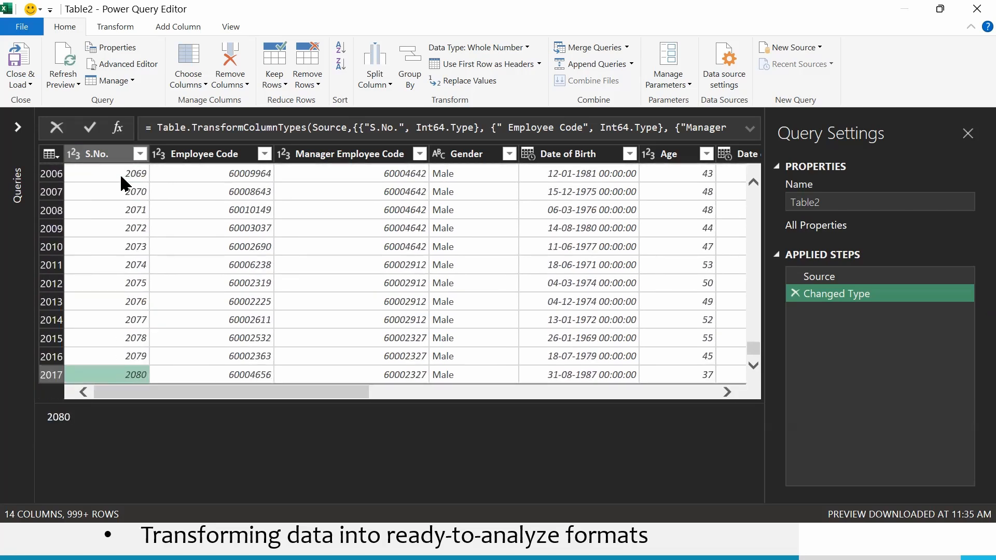
{"action": "left_click", "coordinate": [752, 368]}
{"action": "left_click", "coordinate": [752, 368]}
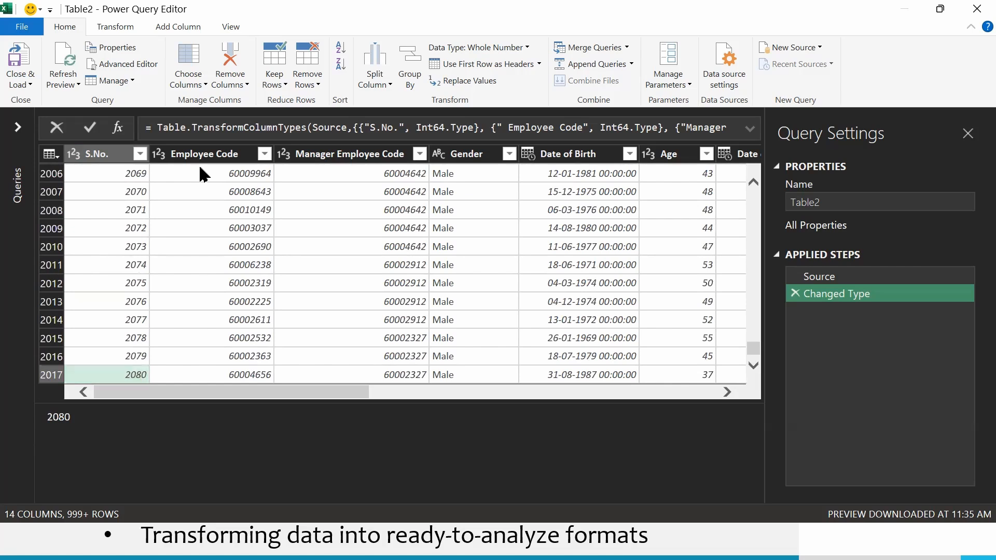
Check the S.No. column's filter values again and close the list without filtering
{"action": "left_click", "coordinate": [140, 153]}
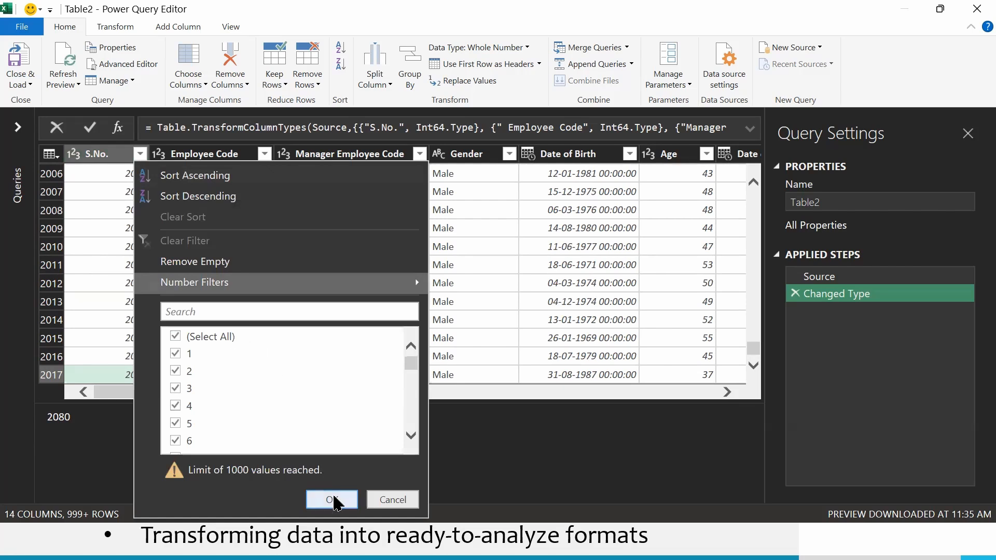
{"action": "left_click", "coordinate": [346, 519]}
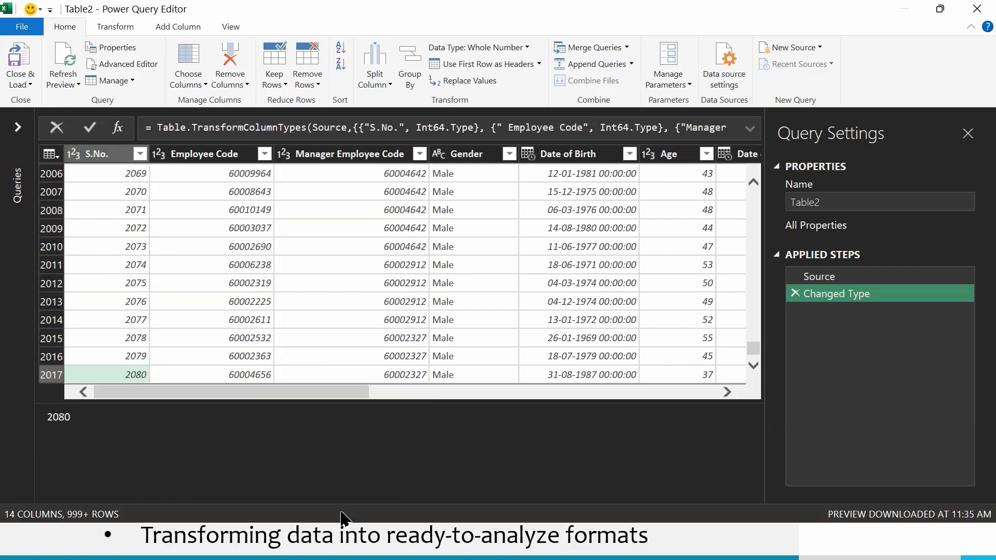
{"action": "left_click_drag", "start_coordinate": [751, 352], "coordinate": [758, 296]}
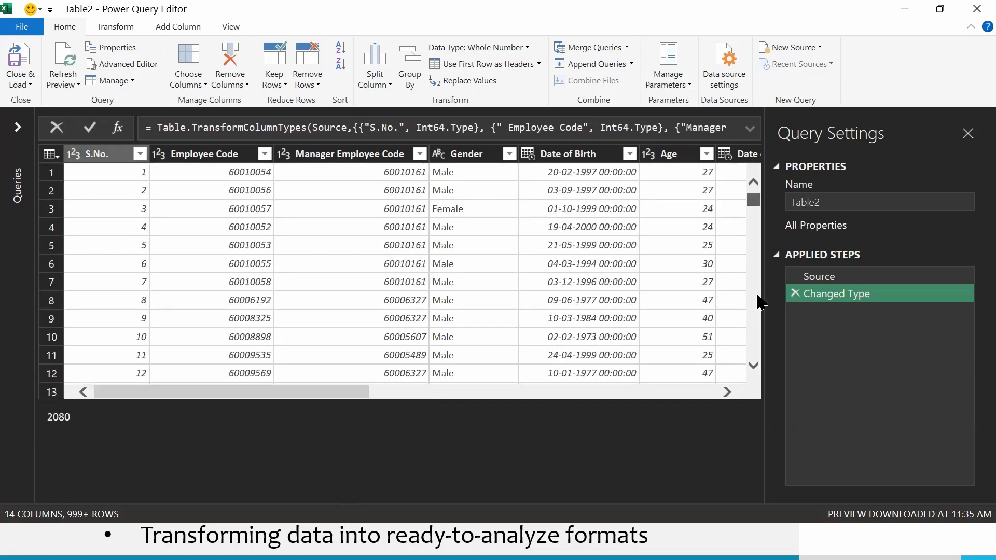
Examine the commands available for the S.No. column, including the Transform commands and the text Format options
{"action": "left_click", "coordinate": [114, 156]}
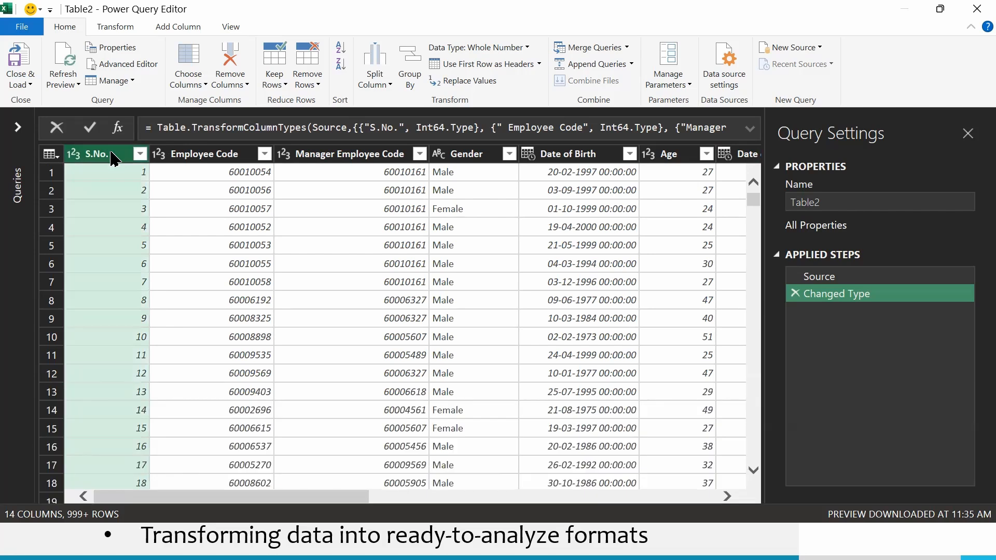
{"action": "right_click", "coordinate": [111, 155]}
{"action": "left_click", "coordinate": [96, 152]}
{"action": "right_click", "coordinate": [96, 154]}
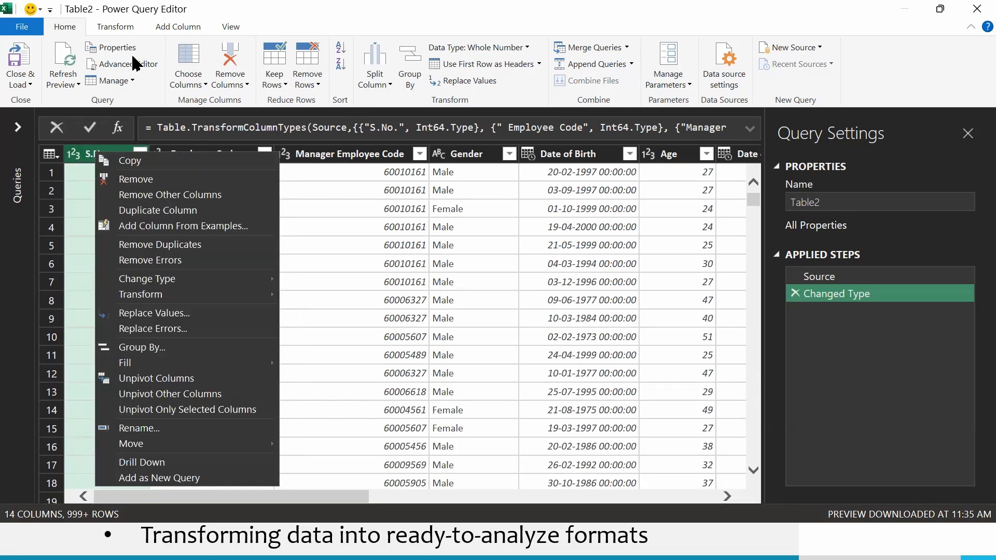
{"action": "left_click", "coordinate": [115, 27]}
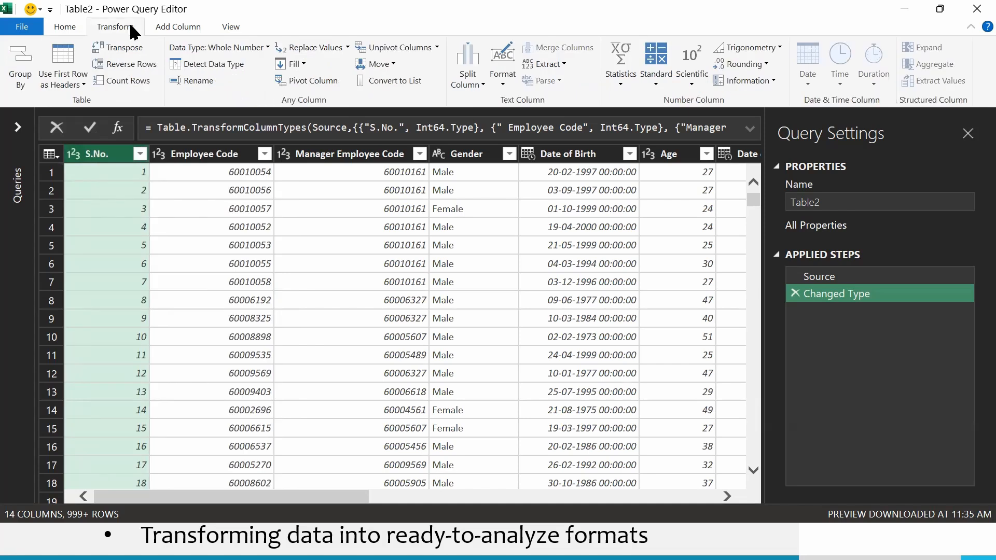
{"action": "left_click", "coordinate": [512, 86]}
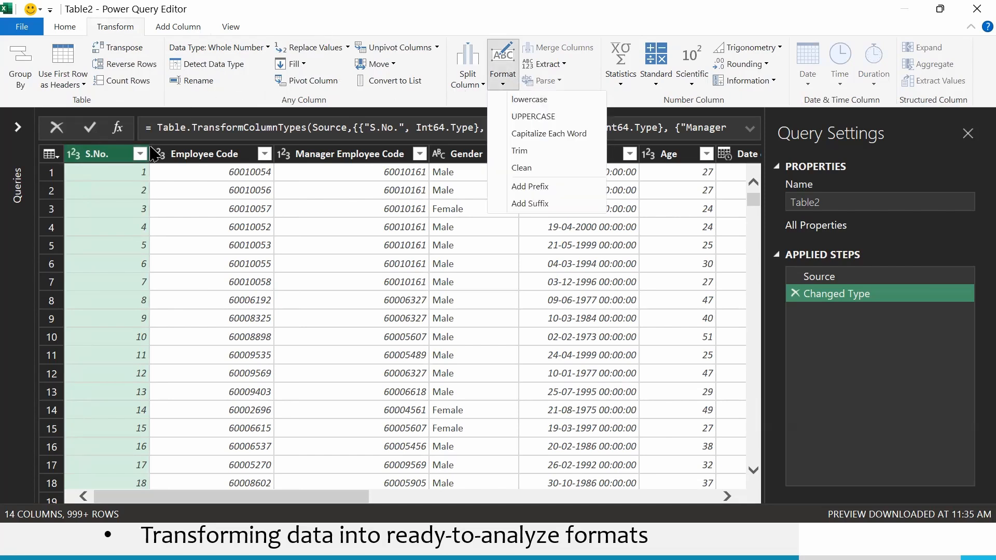
Change the S.No. column's data type to Decimal Number, adding the conversion as a new step
{"action": "left_click", "coordinate": [132, 155]}
{"action": "right_click", "coordinate": [133, 155]}
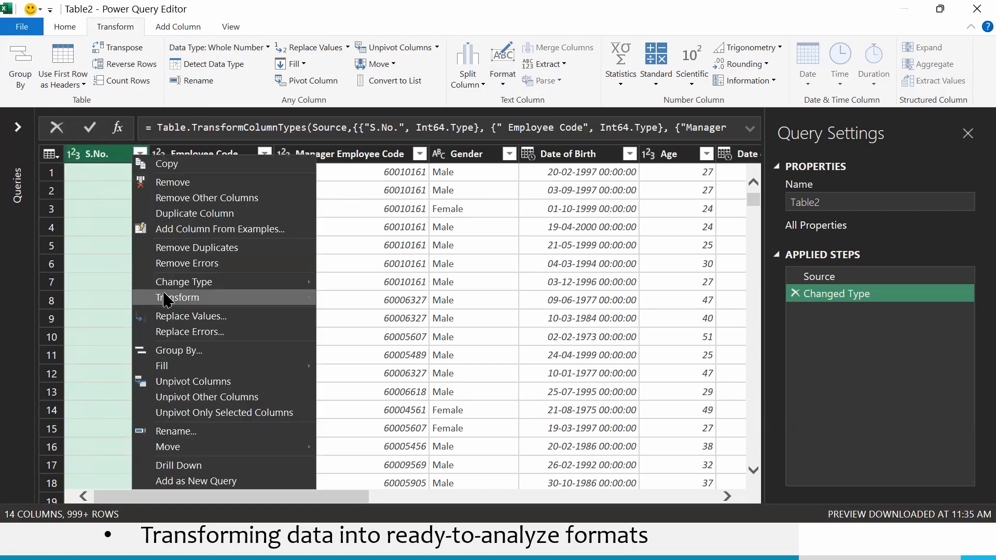
{"action": "mouse_move", "coordinate": [172, 298]}
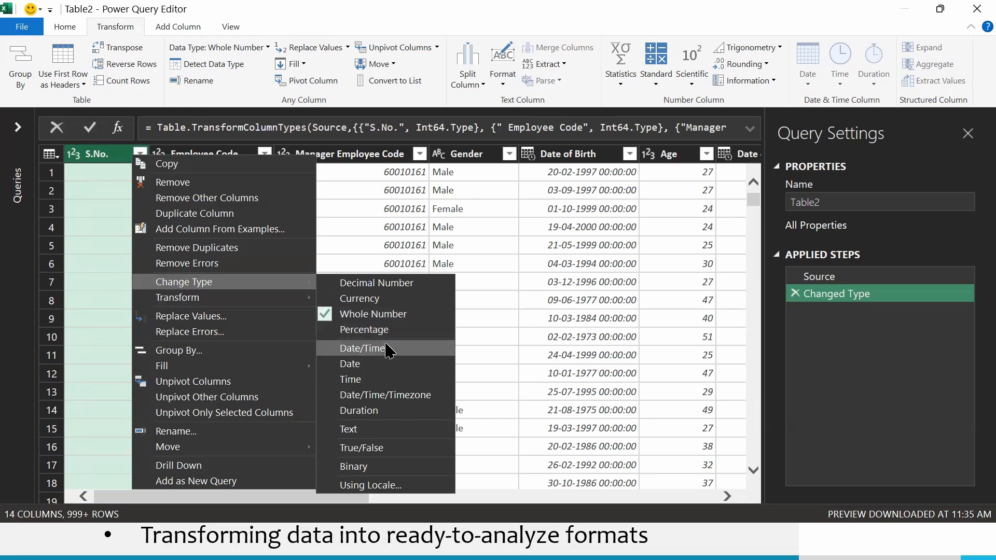
{"action": "left_click", "coordinate": [372, 283]}
{"action": "left_click", "coordinate": [557, 314]}
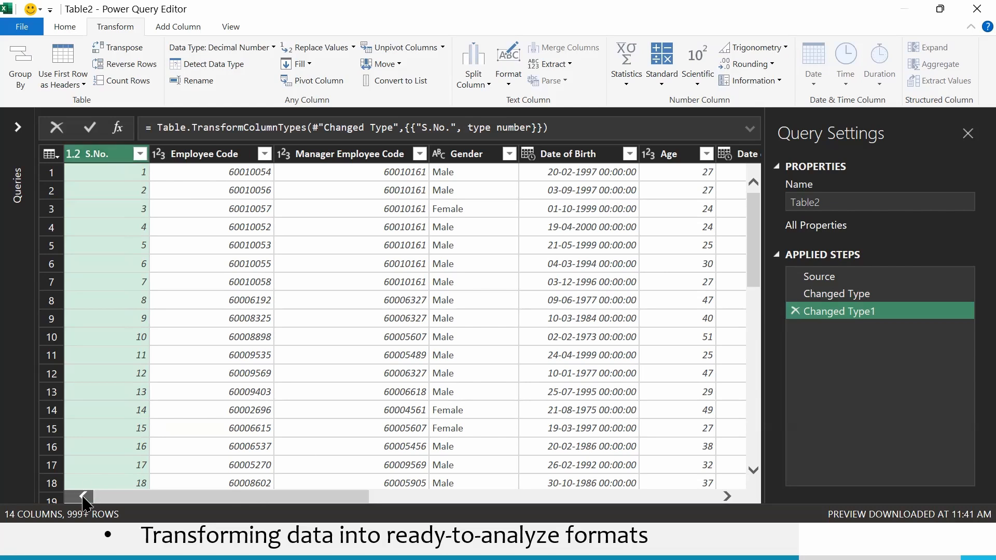
Examine the converted S.No. values row by row down to row 24
{"action": "left_click", "coordinate": [140, 192]}
{"action": "key", "text": "Down"}
{"action": "key", "text": "Down"}
{"action": "key", "text": "Down"}
{"action": "key", "text": "Down"}
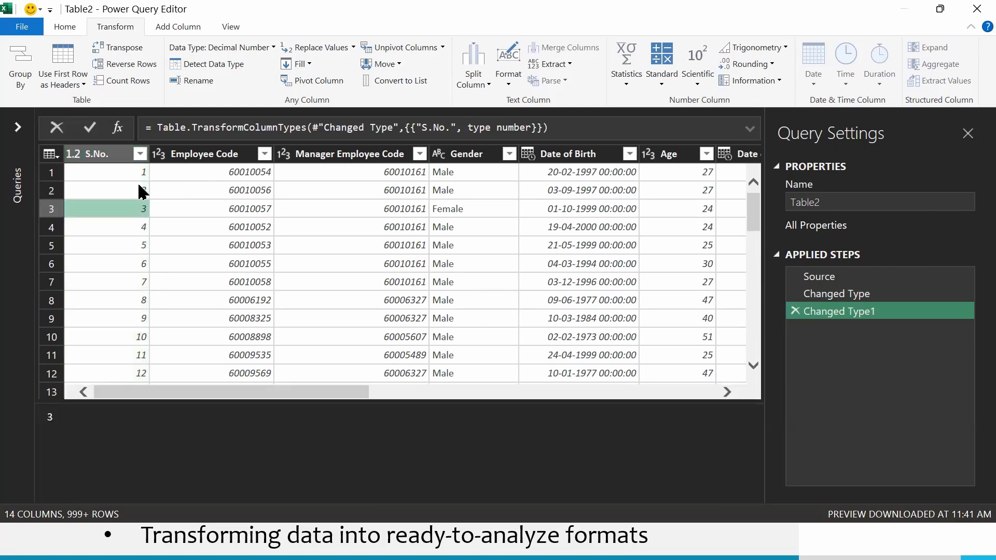
{"action": "key", "text": "Down"}
{"action": "key", "text": "Down"}
{"action": "key", "text": "Down"}
{"action": "key", "text": "Down"}
{"action": "key", "text": "Down"}
{"action": "key", "text": "Down"}
{"action": "key", "text": "Down"}
{"action": "key", "text": "Down"}
{"action": "key", "text": "Down"}
{"action": "key", "text": "Down"}
{"action": "key", "text": "Down"}
{"action": "key", "text": "Down"}
{"action": "key", "text": "Down"}
{"action": "key", "text": "Down"}
{"action": "key", "text": "Down"}
{"action": "key", "text": "Down"}
{"action": "key", "text": "Down"}
{"action": "key", "text": "Down"}
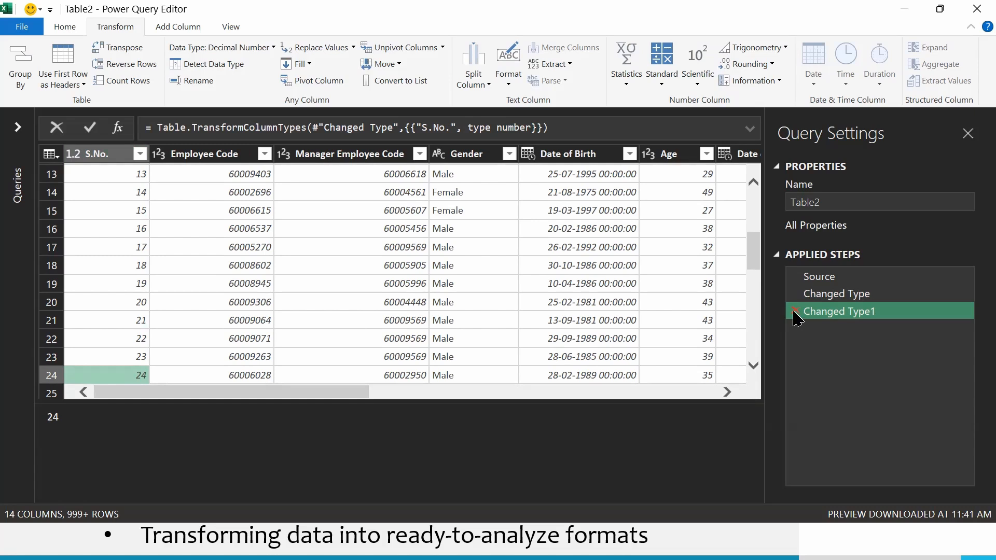
Delete the Changed Type1 and Changed Type steps from the query, keeping only Source
{"action": "left_click", "coordinate": [794, 312]}
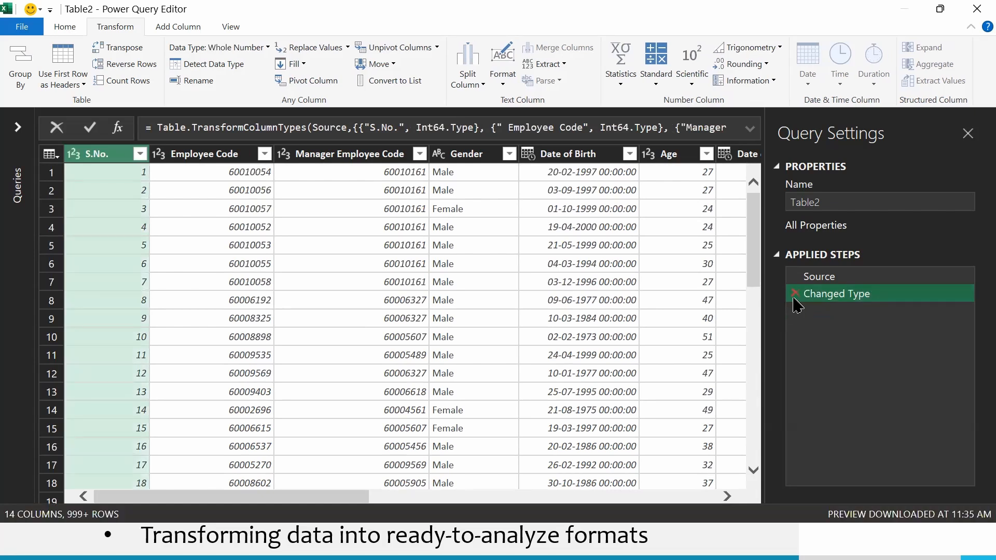
{"action": "left_click", "coordinate": [794, 294]}
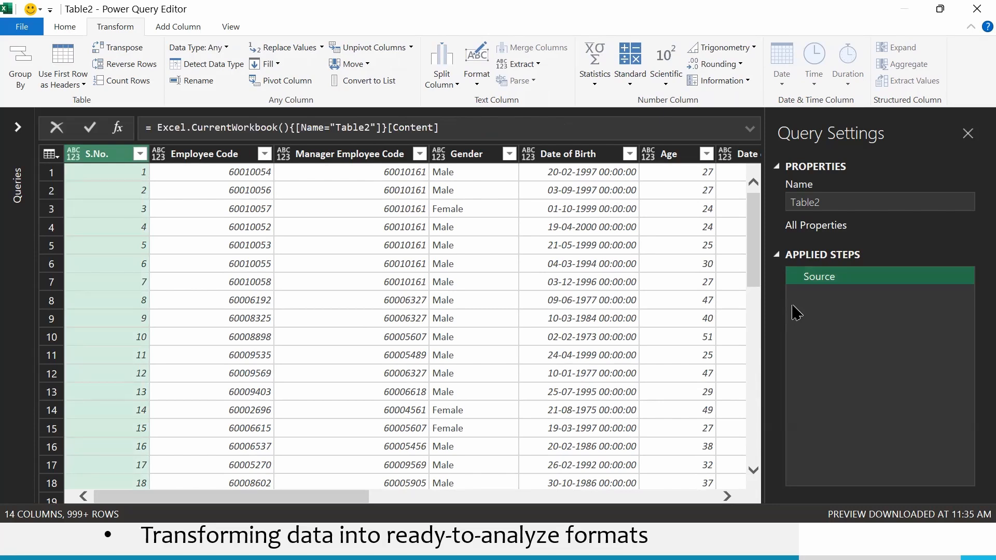
Set the Gender column's data type to Text
{"action": "left_click", "coordinate": [88, 154]}
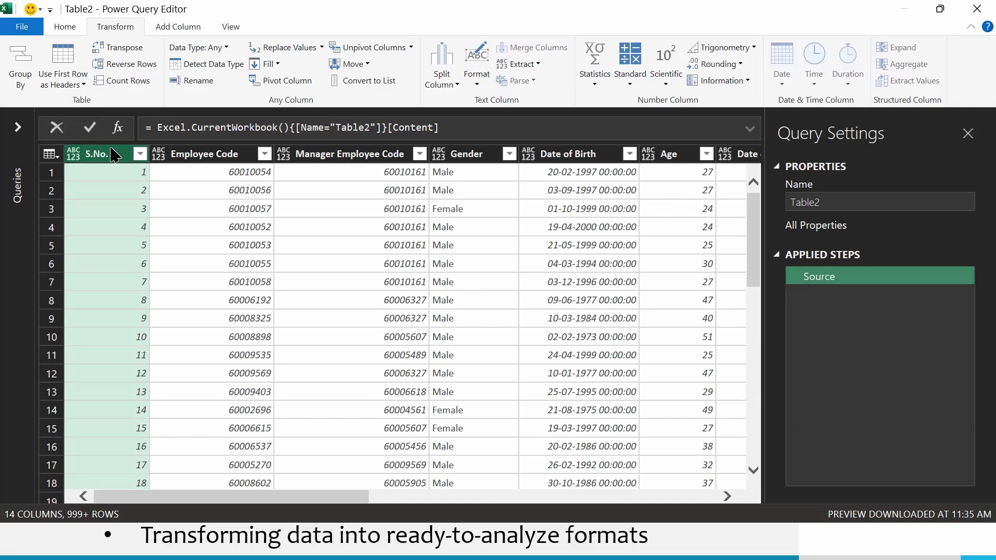
{"action": "left_click", "coordinate": [181, 158]}
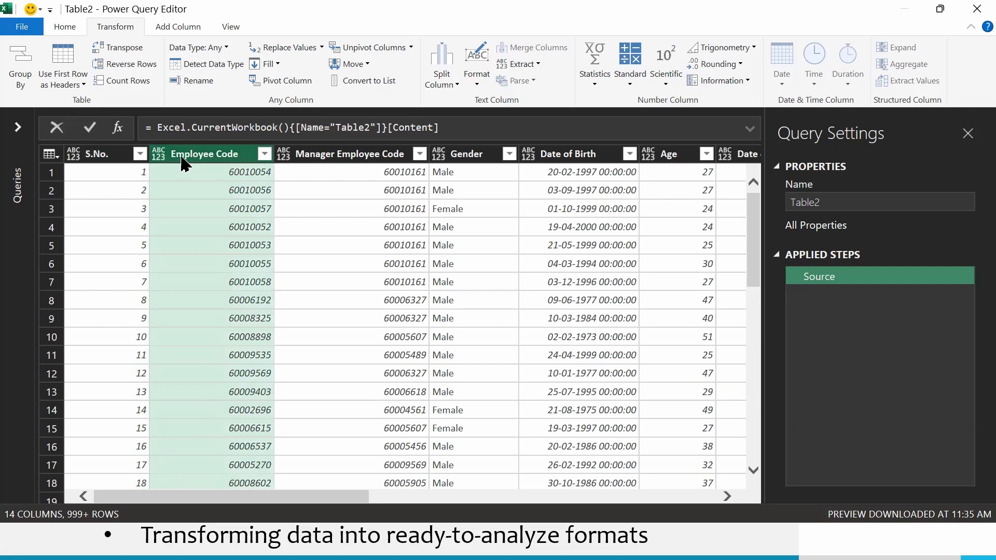
{"action": "key", "text": "Right"}
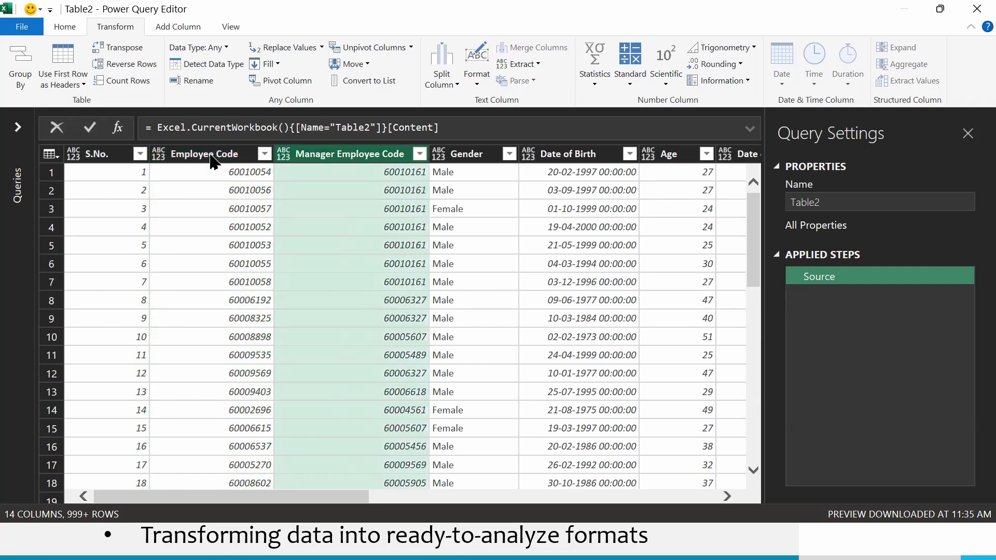
{"action": "key", "text": "Right"}
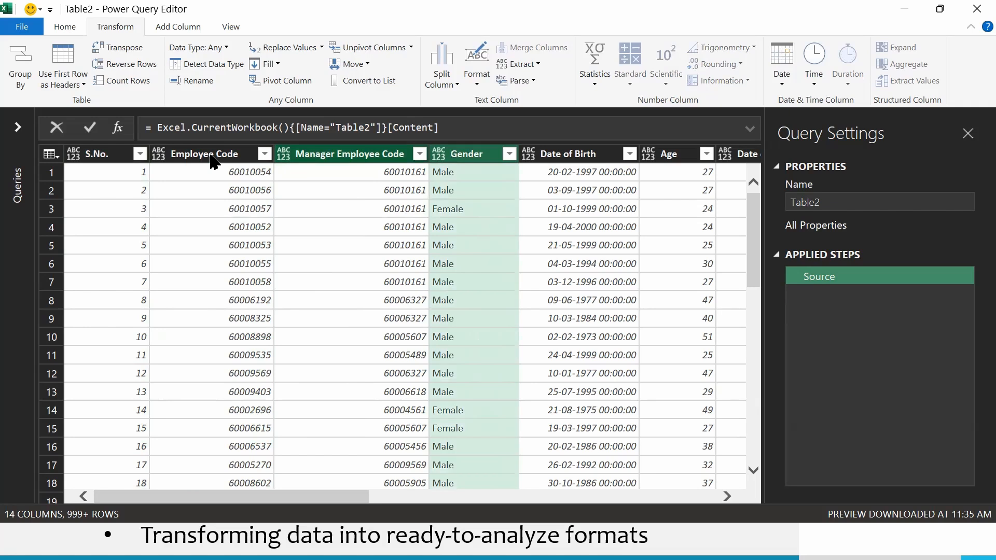
{"action": "left_click", "coordinate": [438, 154]}
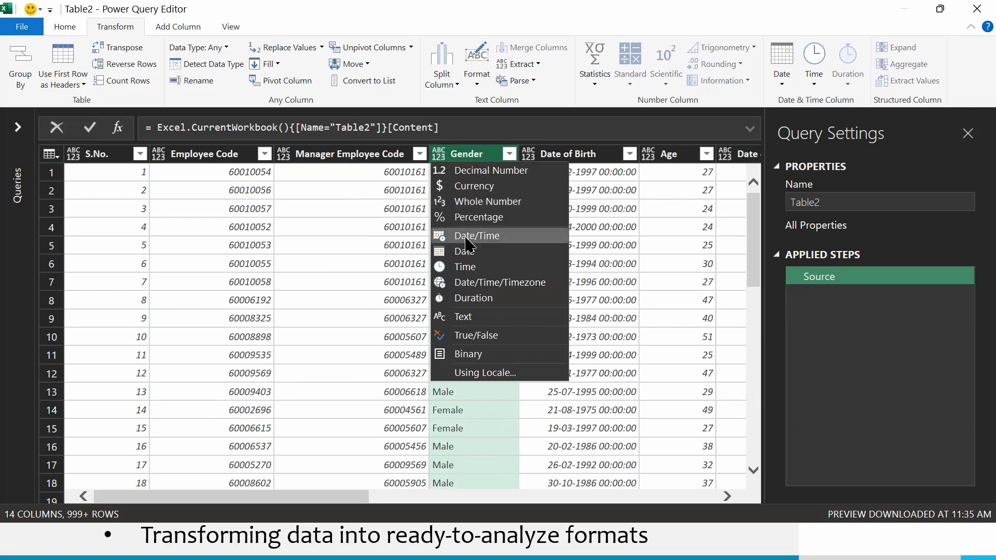
{"action": "left_click", "coordinate": [464, 317]}
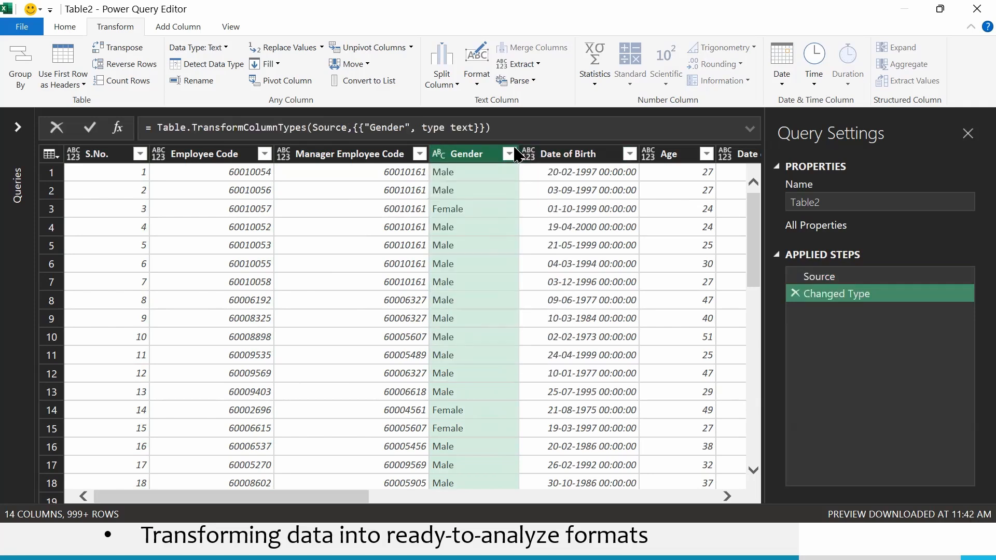
Set the Date of Birth column's data type to Date
{"action": "left_click", "coordinate": [589, 155]}
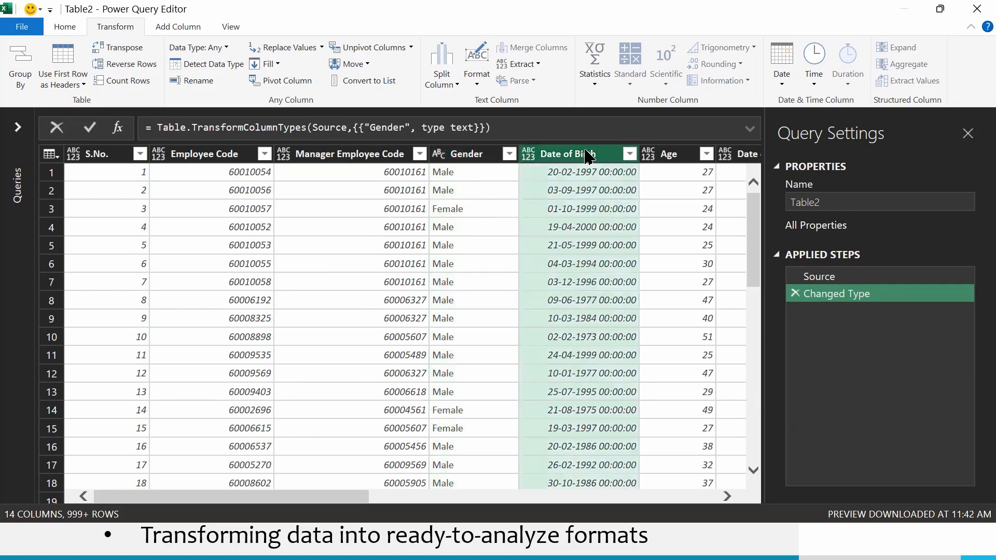
{"action": "left_click", "coordinate": [629, 153]}
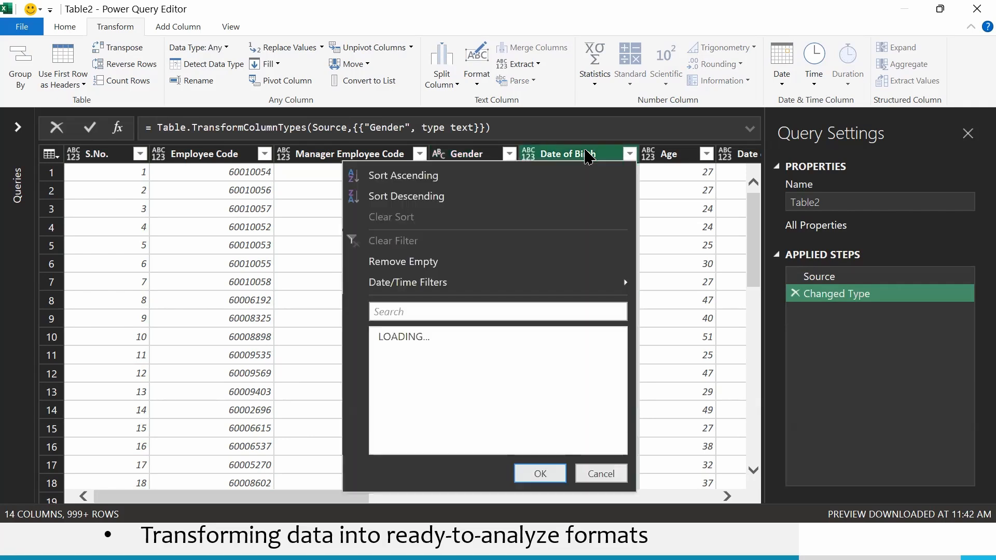
{"action": "left_click", "coordinate": [616, 154]}
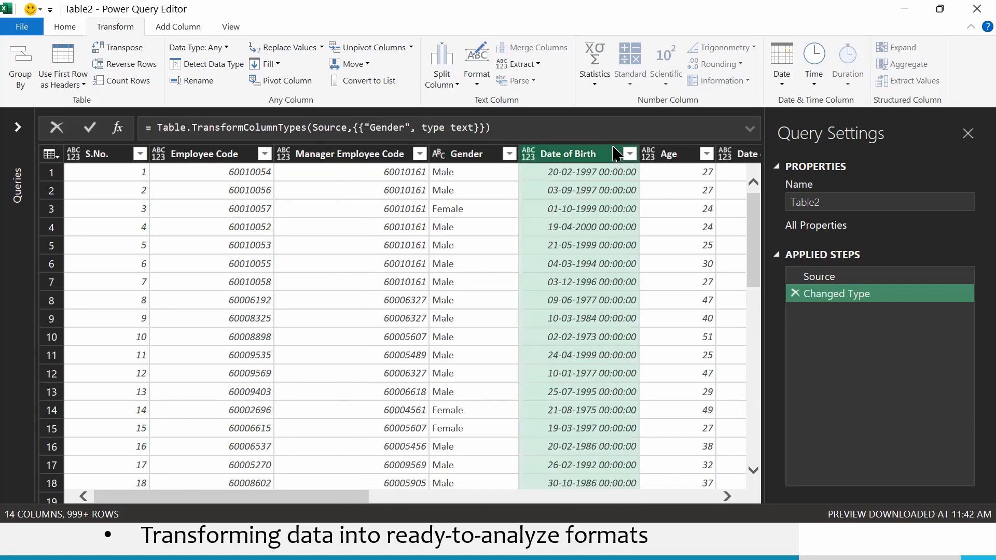
{"action": "right_click", "coordinate": [616, 154]}
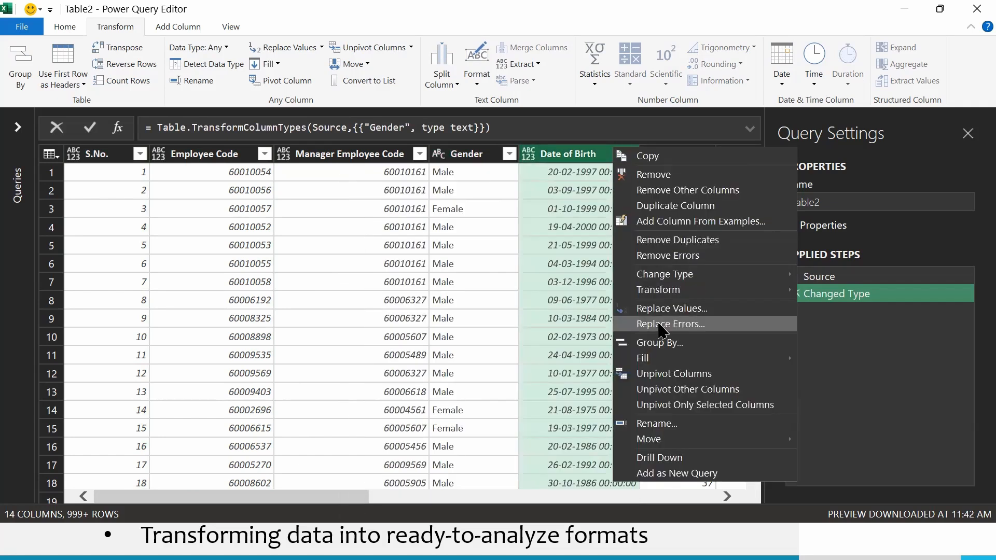
{"action": "mouse_move", "coordinate": [664, 285]}
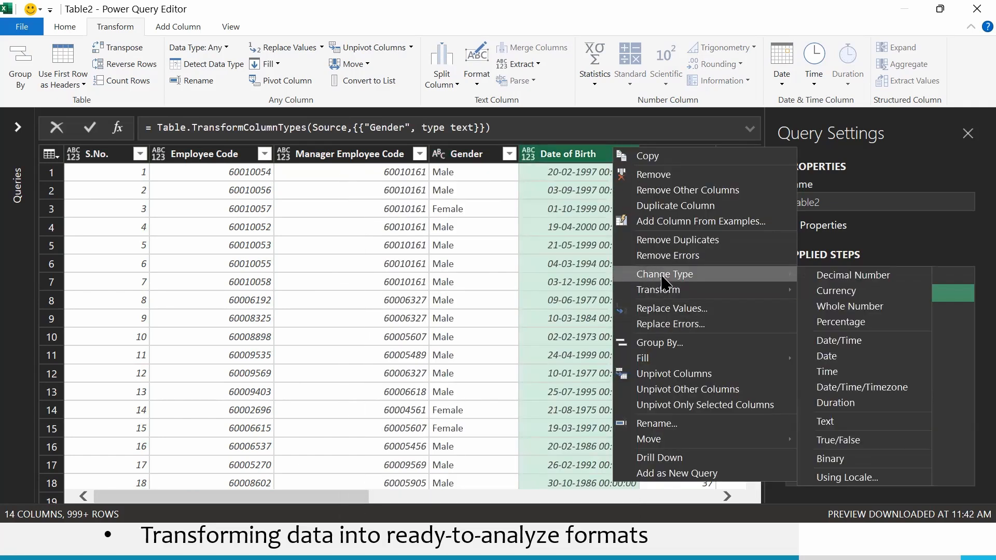
{"action": "left_click", "coordinate": [862, 358]}
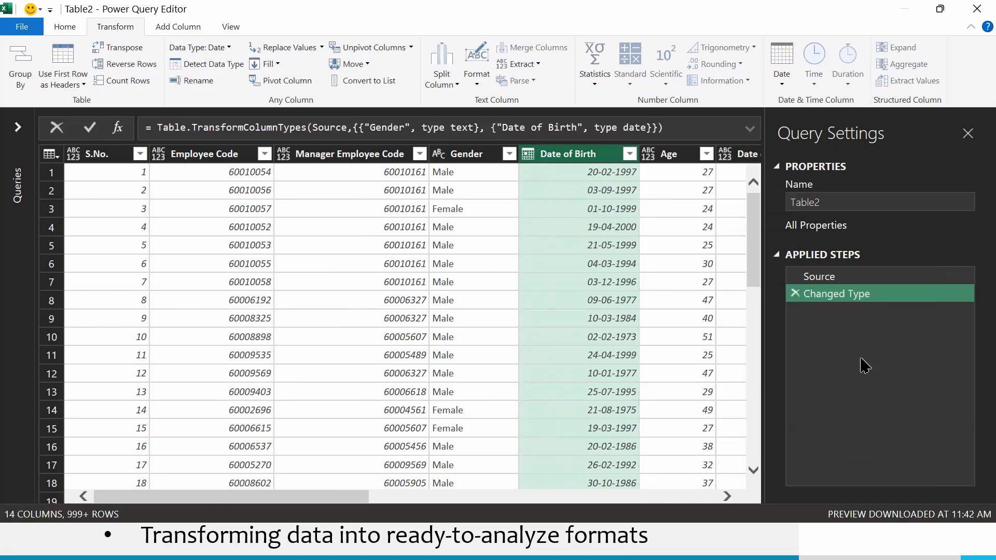
Set the Age column's data type to Whole Number
{"action": "left_click", "coordinate": [672, 325]}
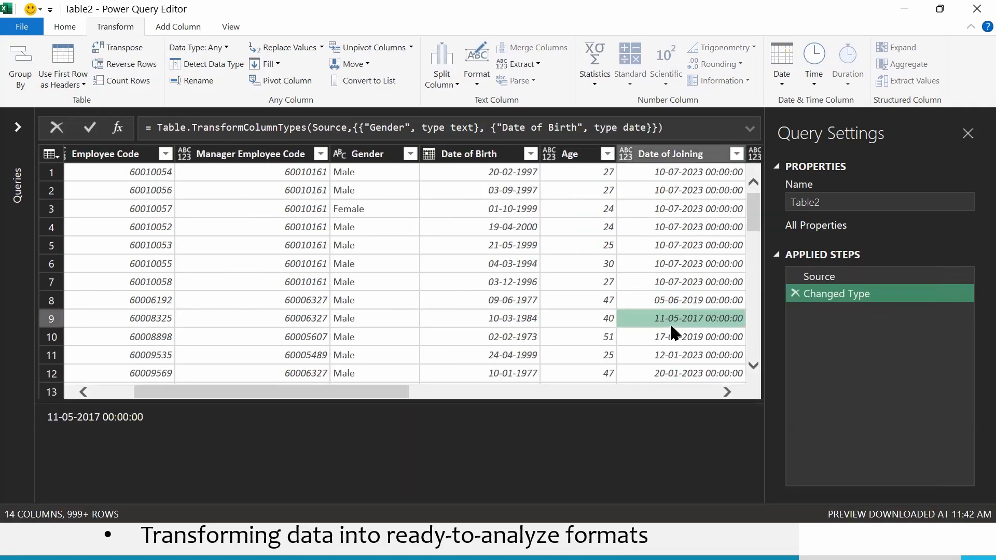
{"action": "left_click", "coordinate": [570, 154]}
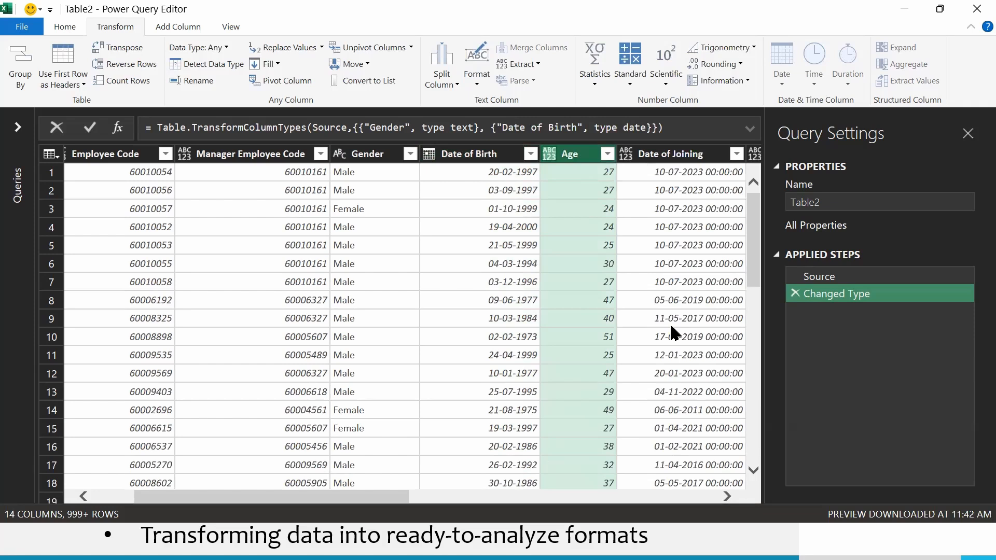
{"action": "left_click", "coordinate": [550, 154]}
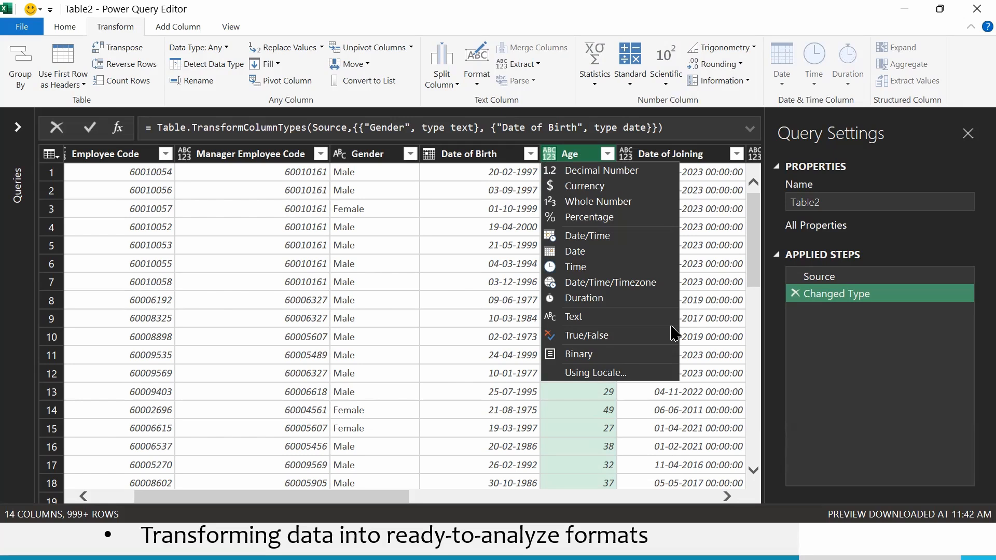
{"action": "left_click", "coordinate": [601, 204]}
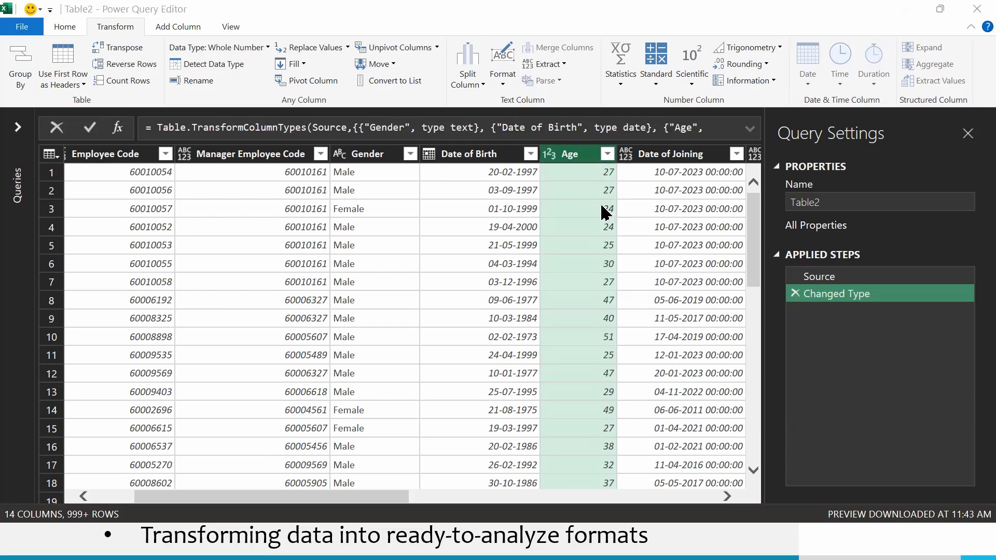
Set the Date of Joining column's data type to Date
{"action": "right_click", "coordinate": [634, 161]}
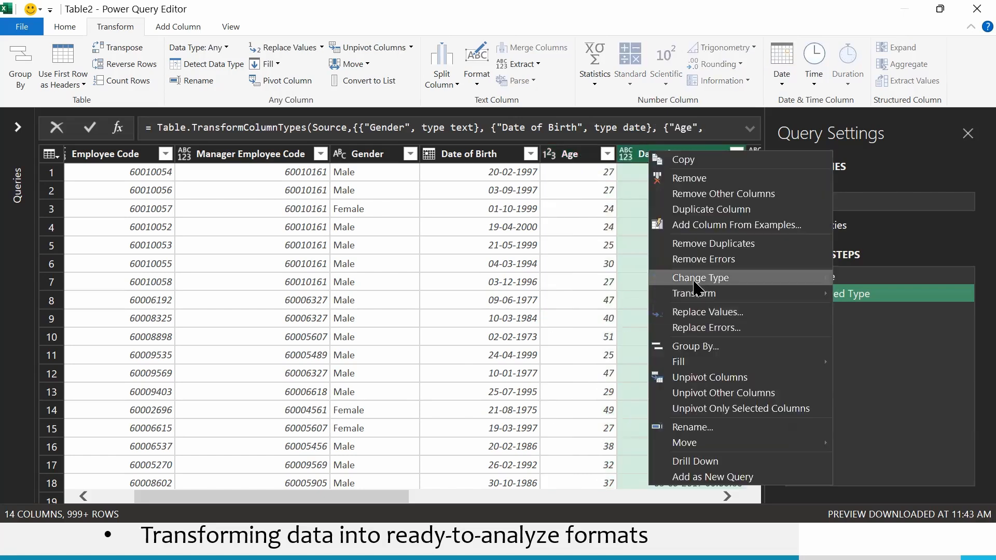
{"action": "mouse_move", "coordinate": [695, 280]}
{"action": "left_click", "coordinate": [876, 364]}
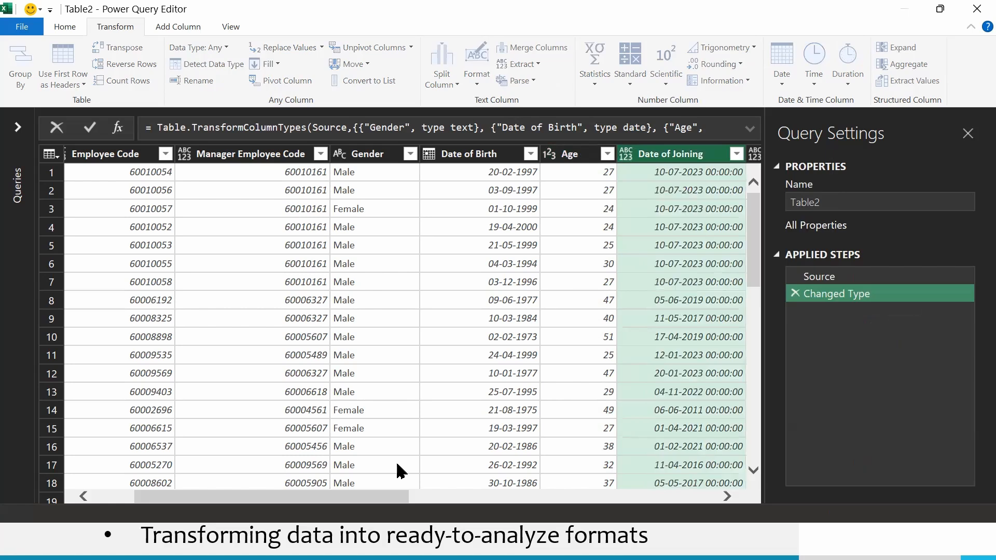
Review the dates in the Date of Joining column's filter list and apply the filter with all values kept
{"action": "left_click_drag", "start_coordinate": [360, 496], "coordinate": [451, 495]}
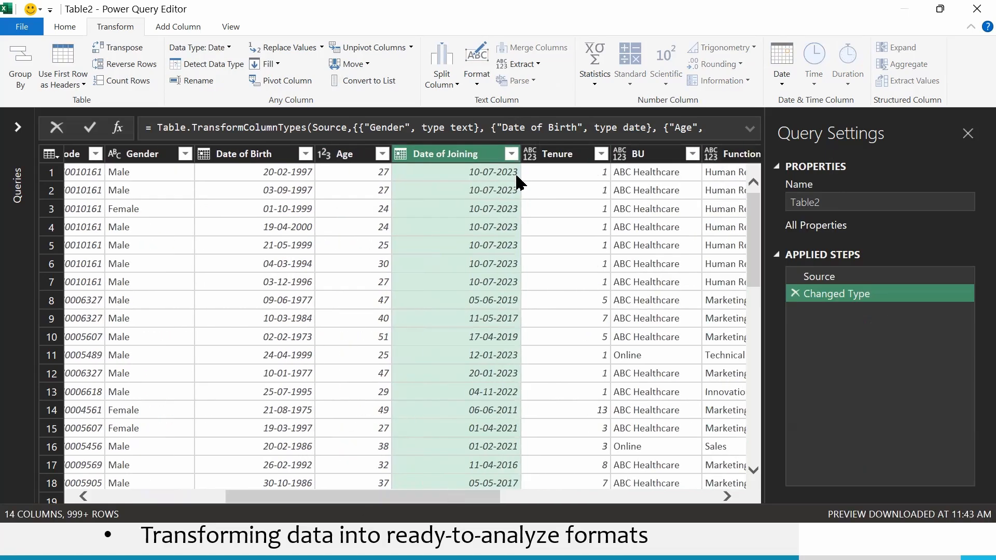
{"action": "left_click", "coordinate": [511, 154]}
{"action": "scroll", "coordinate": [503, 422], "scroll_direction": "down", "scroll_amount": 10}
{"action": "scroll", "coordinate": [506, 394], "scroll_direction": "down", "scroll_amount": 2}
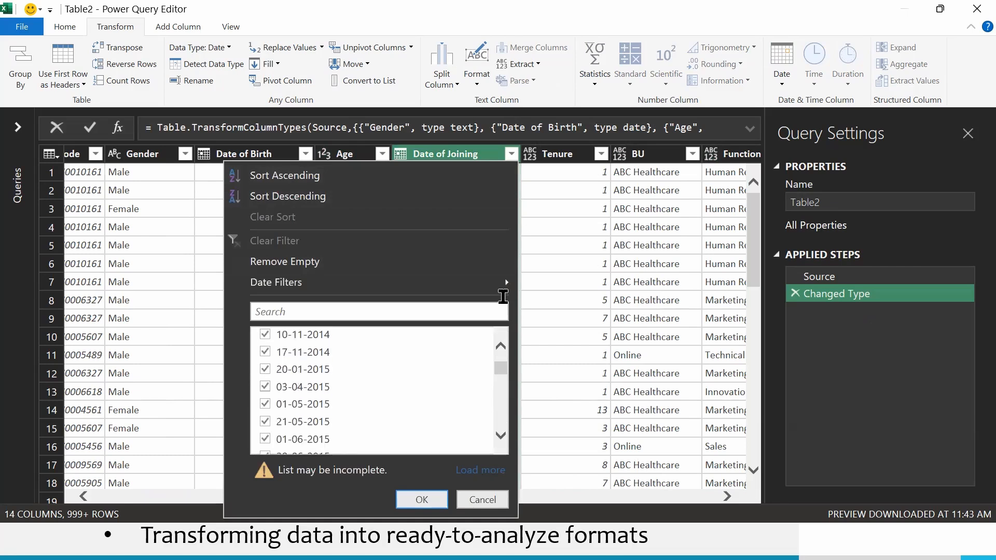
{"action": "left_click", "coordinate": [422, 499]}
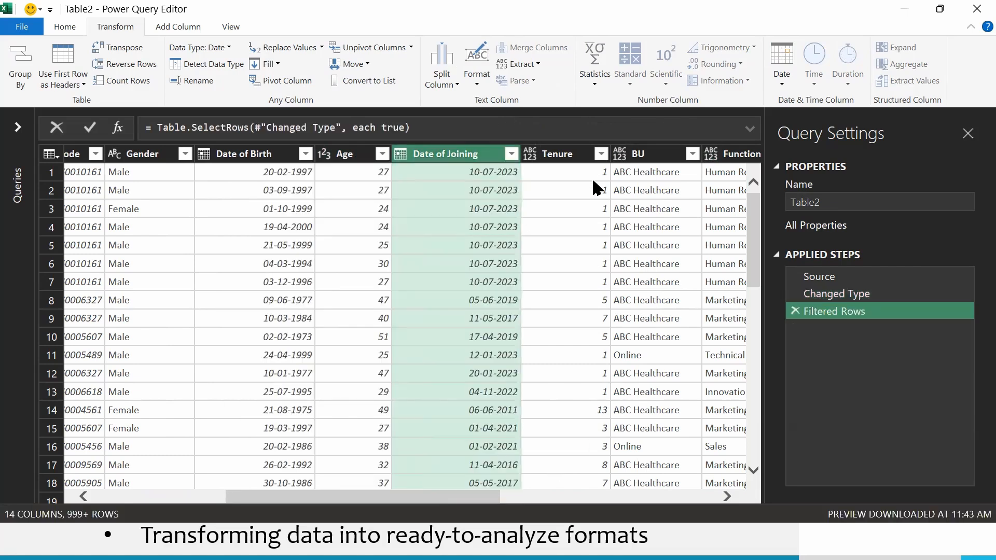
Review the values listed in the Tenure column's filter, keeping all of them selected
{"action": "left_click", "coordinate": [571, 156]}
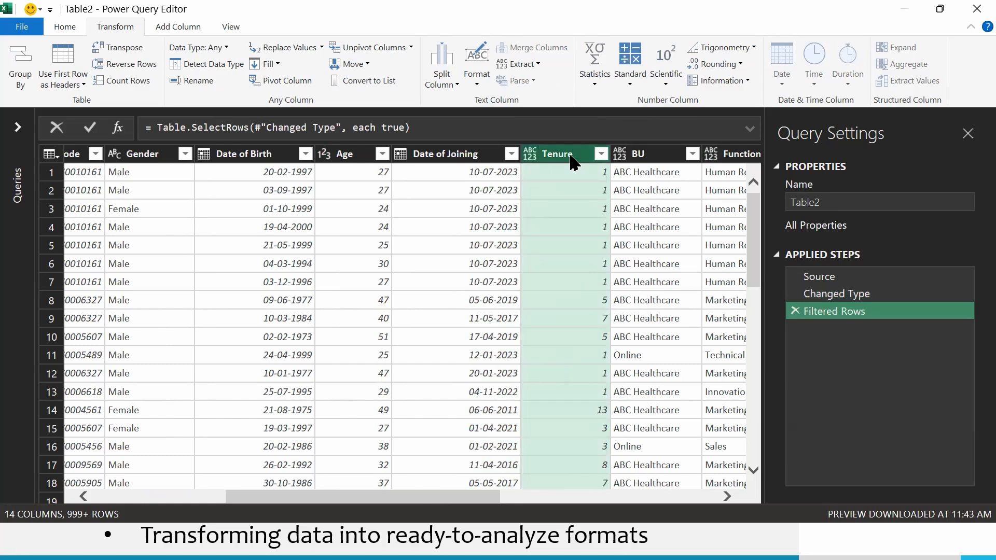
{"action": "left_click", "coordinate": [601, 154]}
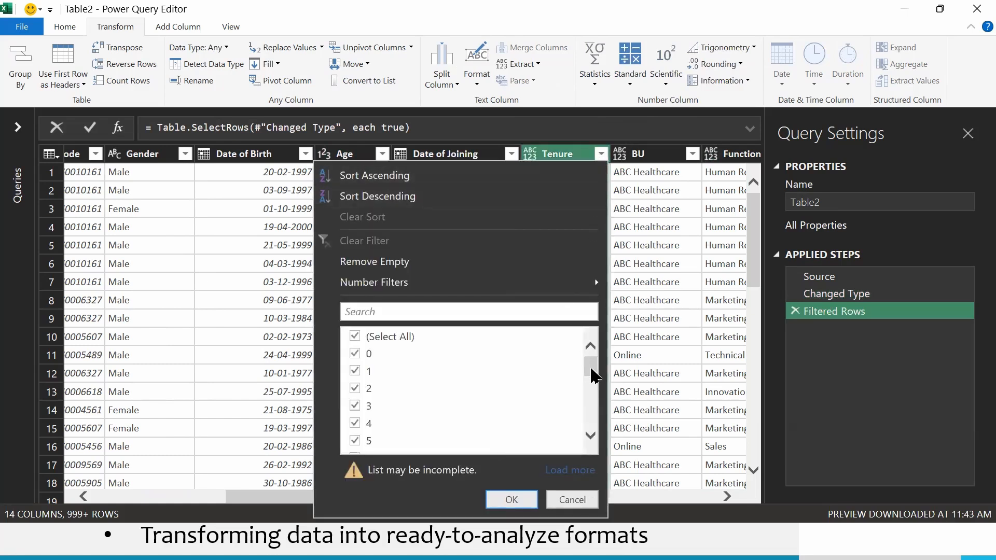
{"action": "left_click_drag", "start_coordinate": [591, 369], "coordinate": [585, 436]}
{"action": "left_click", "coordinate": [511, 500]}
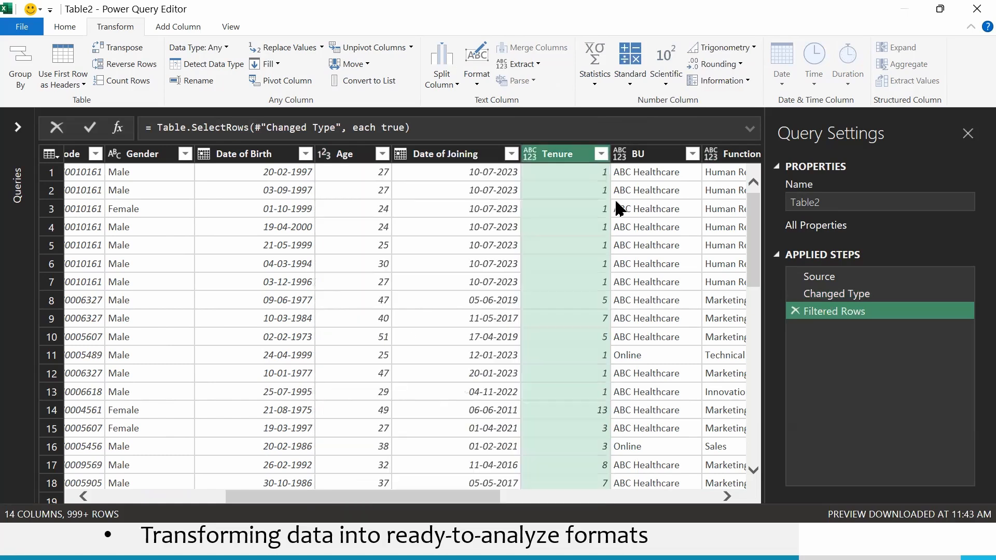
Set the Tenure column's data type to Whole Number
{"action": "right_click", "coordinate": [582, 160]}
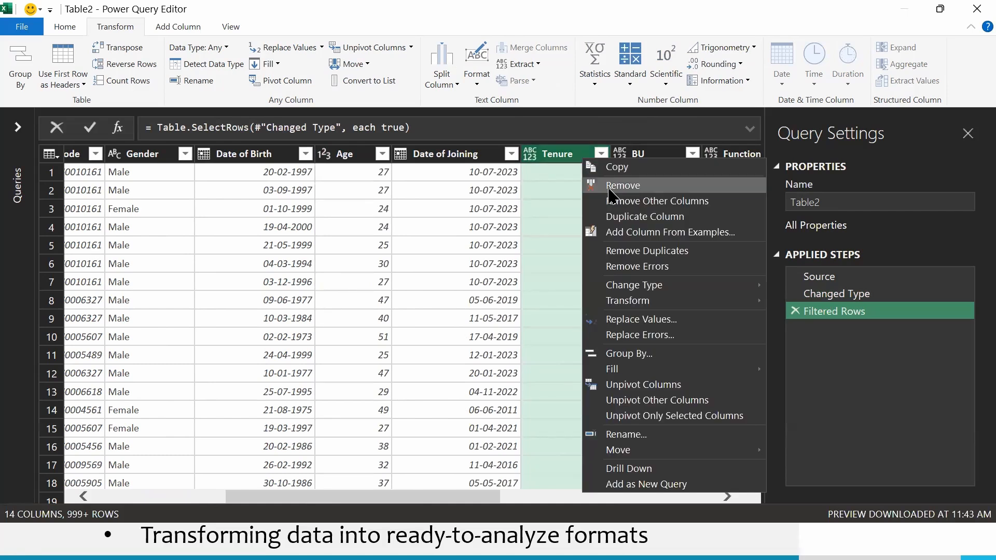
{"action": "mouse_move", "coordinate": [624, 292]}
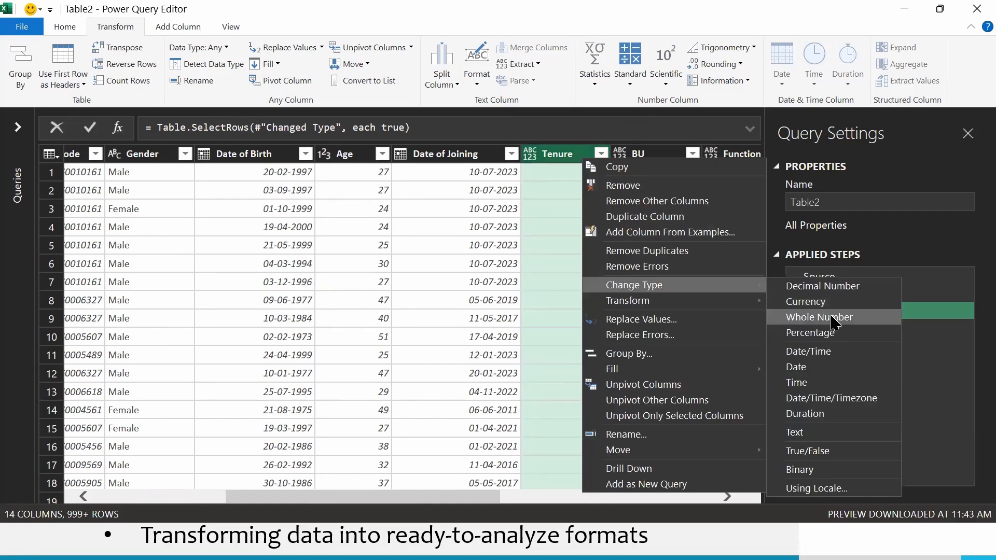
{"action": "left_click", "coordinate": [827, 315]}
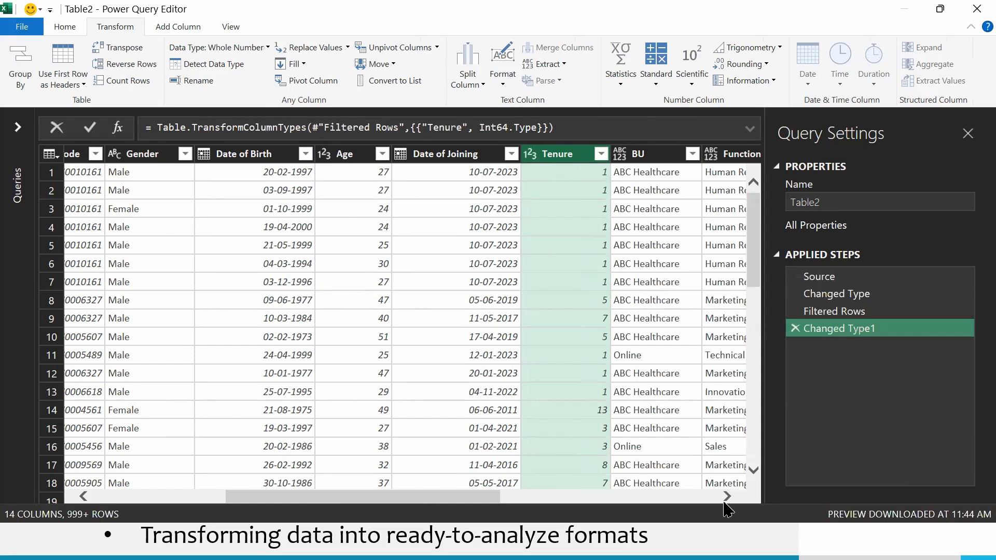
Set the BU column's data type to Text
{"action": "left_click", "coordinate": [726, 497]}
{"action": "left_click", "coordinate": [557, 158]}
{"action": "right_click", "coordinate": [559, 160]}
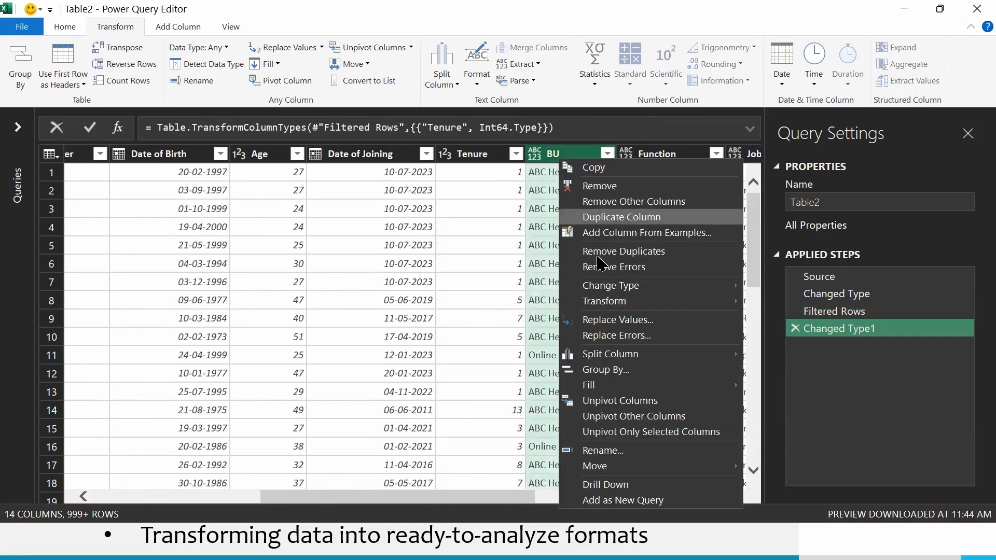
{"action": "mouse_move", "coordinate": [604, 285]}
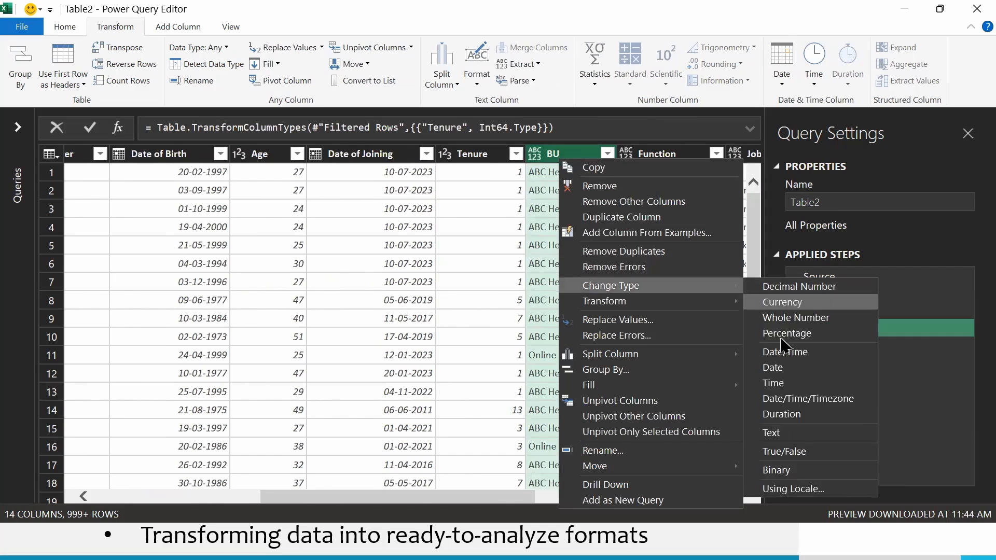
{"action": "left_click", "coordinate": [789, 433]}
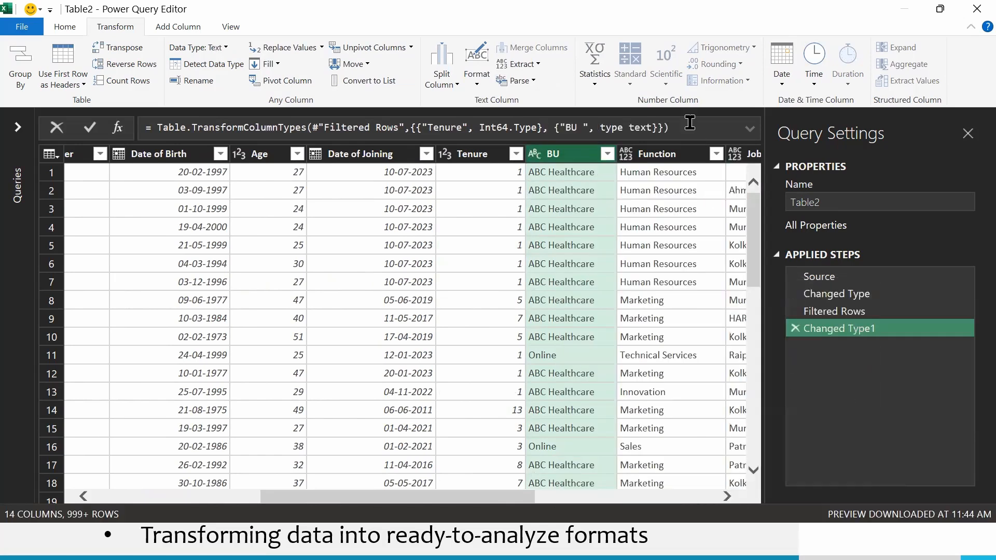
Set the Function column's data type to Text
{"action": "left_click", "coordinate": [664, 154]}
{"action": "right_click", "coordinate": [665, 154]}
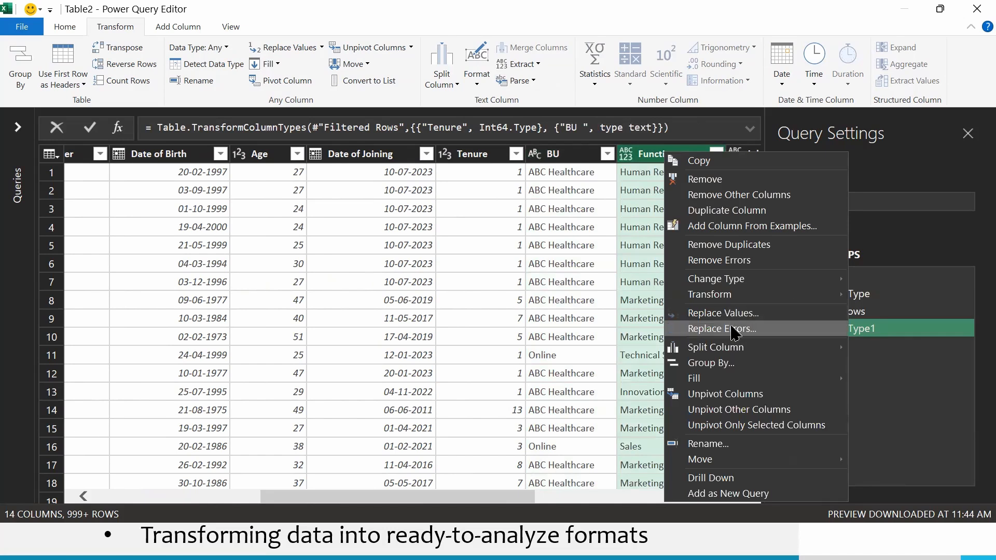
{"action": "mouse_move", "coordinate": [722, 280]}
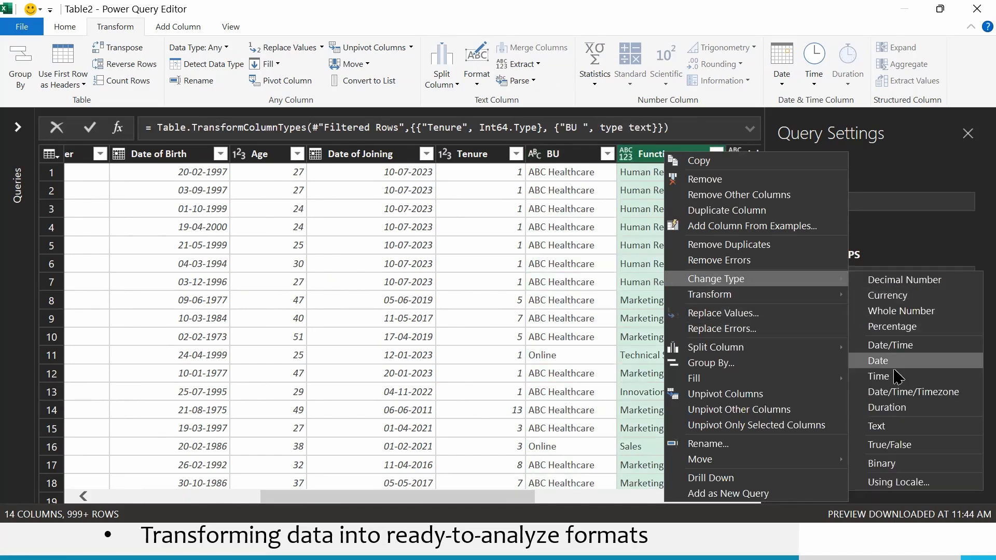
{"action": "left_click", "coordinate": [878, 426]}
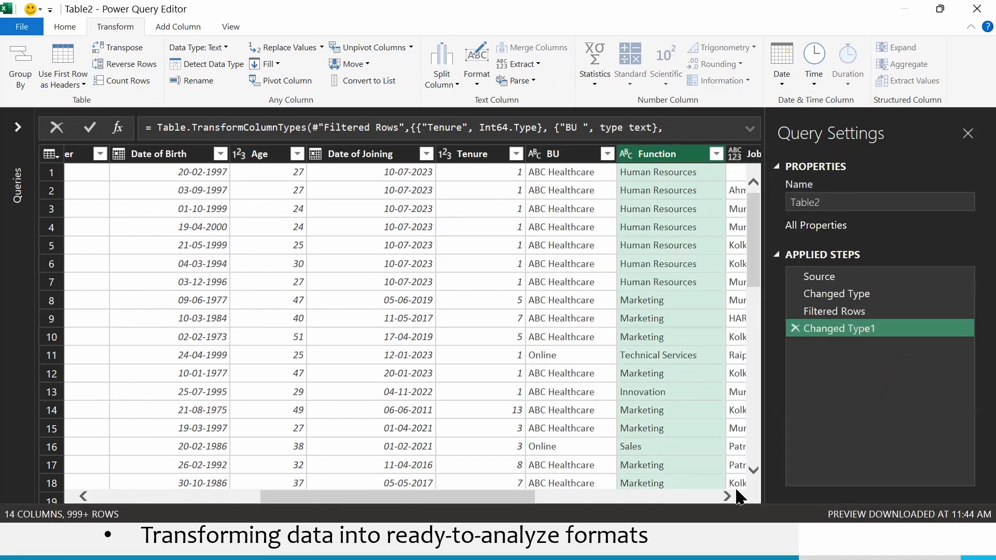
{"action": "scroll", "coordinate": [737, 497], "scroll_direction": "right", "scroll_amount": 10}
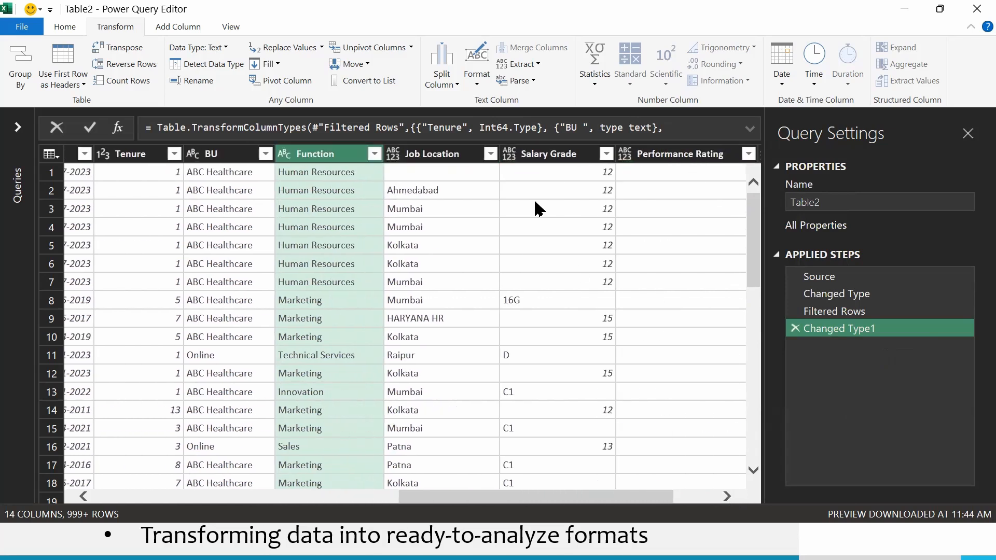
{"action": "left_click", "coordinate": [565, 155]}
{"action": "right_click", "coordinate": [565, 157]}
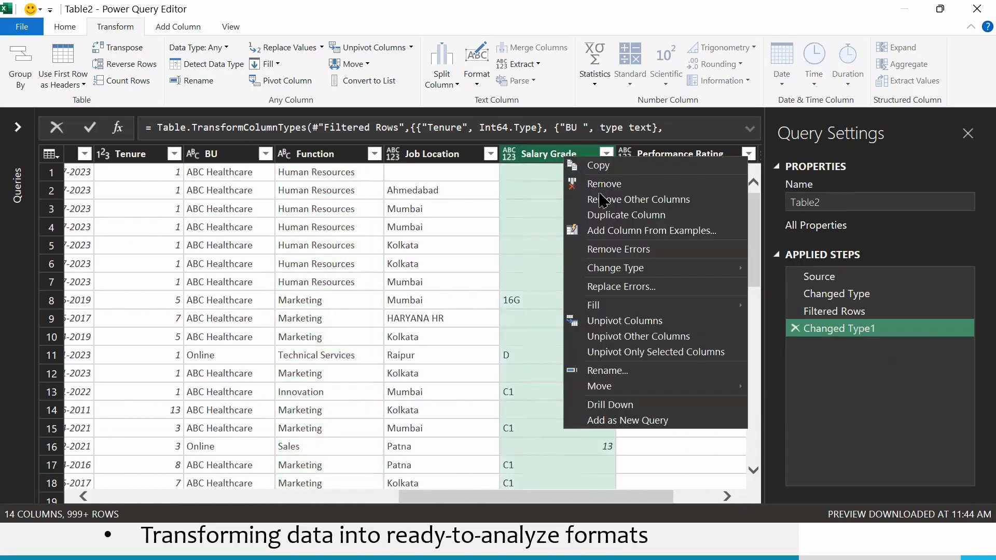
{"action": "left_click", "coordinate": [521, 208]}
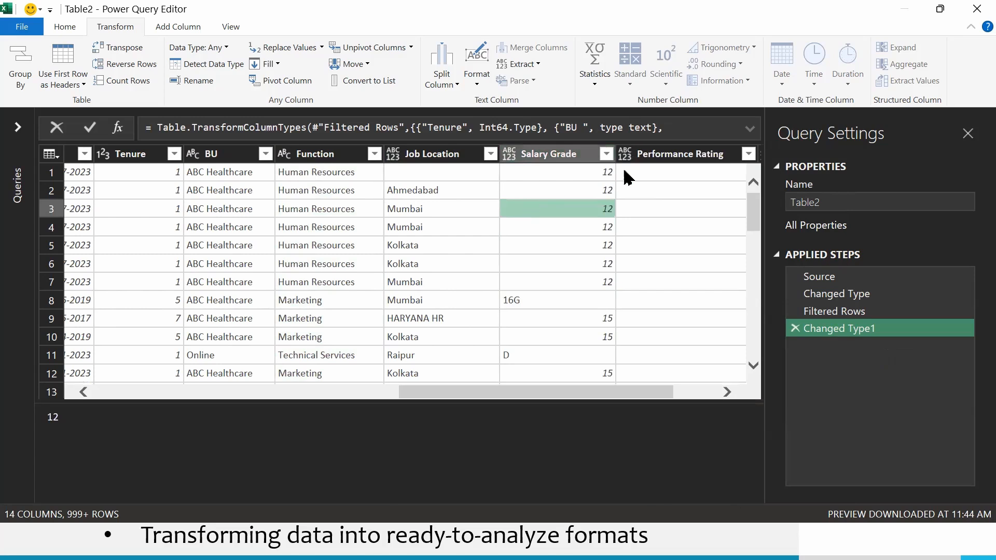
{"action": "left_click_drag", "start_coordinate": [600, 390], "coordinate": [643, 391]}
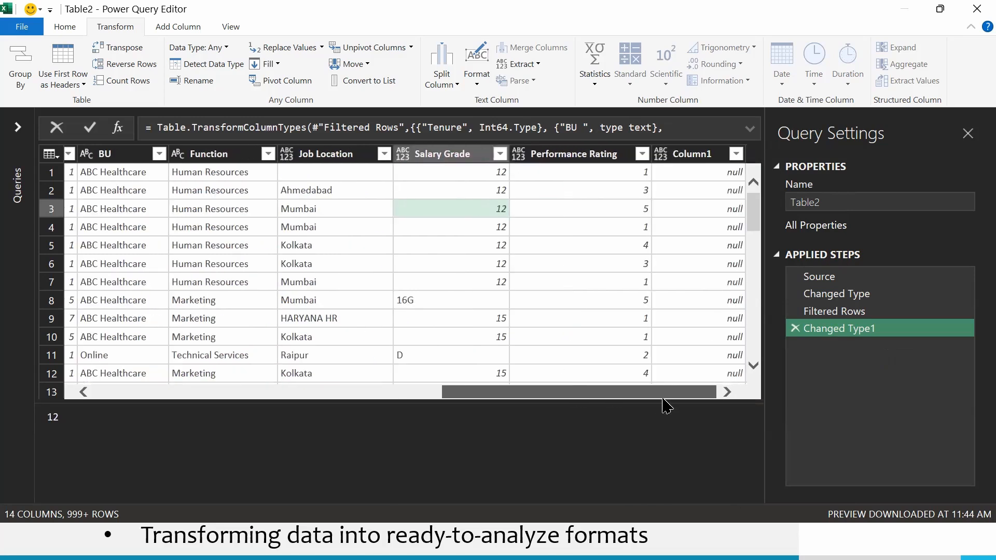
{"action": "left_click", "coordinate": [578, 155]}
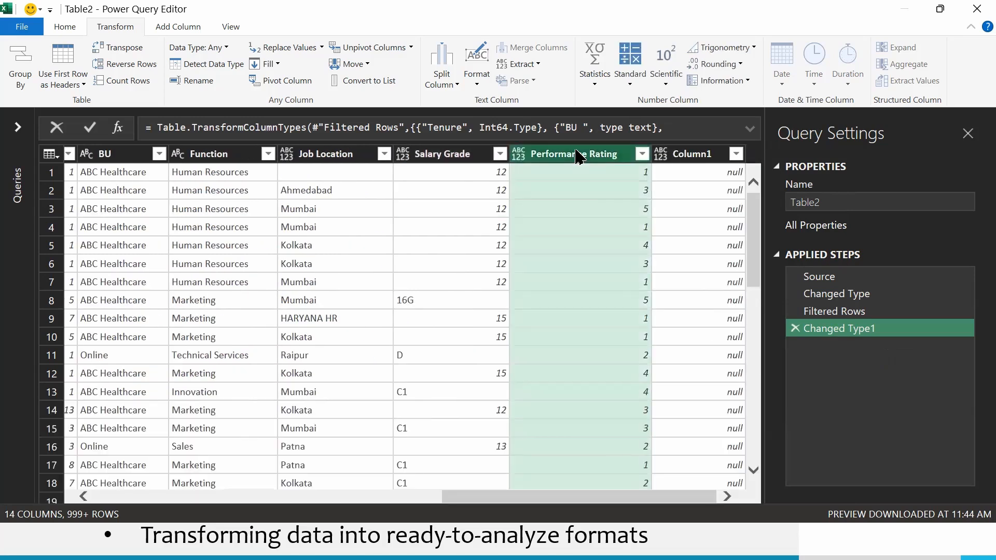
{"action": "right_click", "coordinate": [578, 156]}
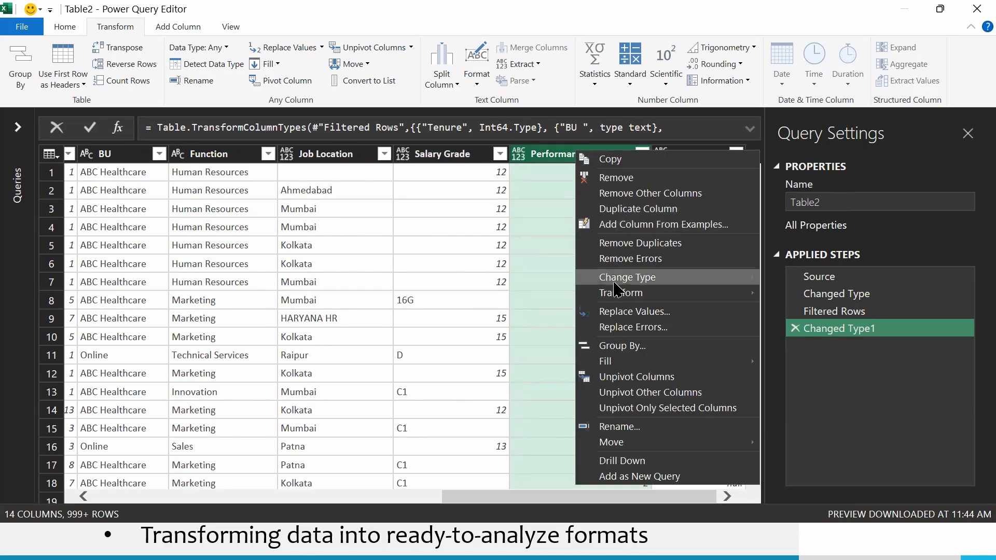
{"action": "mouse_move", "coordinate": [620, 292]}
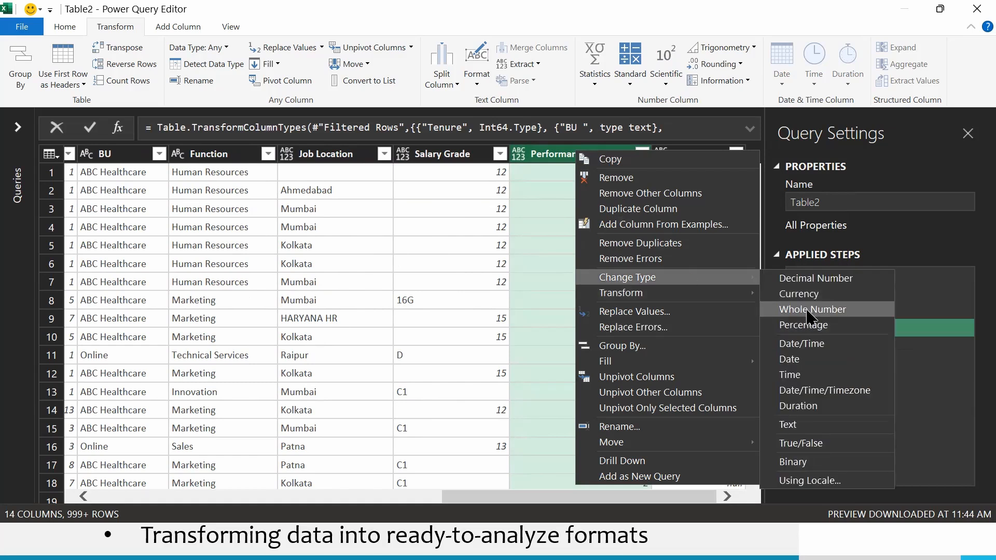
{"action": "left_click", "coordinate": [498, 290]}
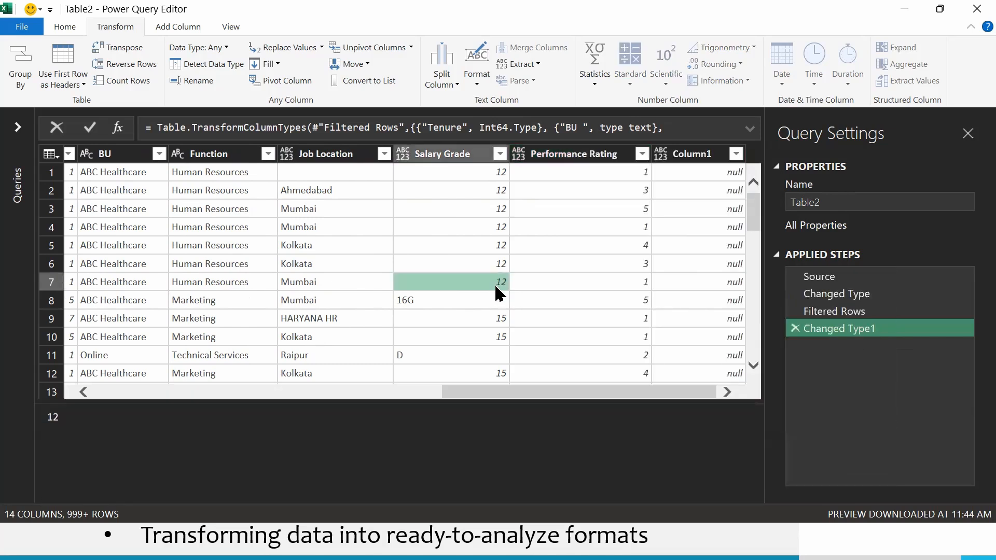
Check the numeric and alphanumeric entries in the Salary Grade column and set its data type to Text
{"action": "left_click", "coordinate": [492, 175]}
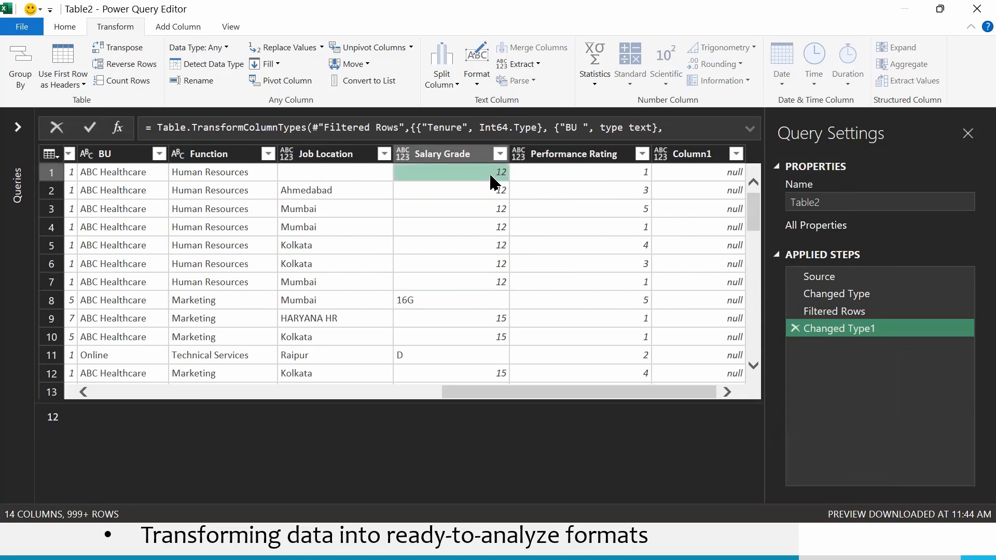
{"action": "left_click", "coordinate": [424, 305]}
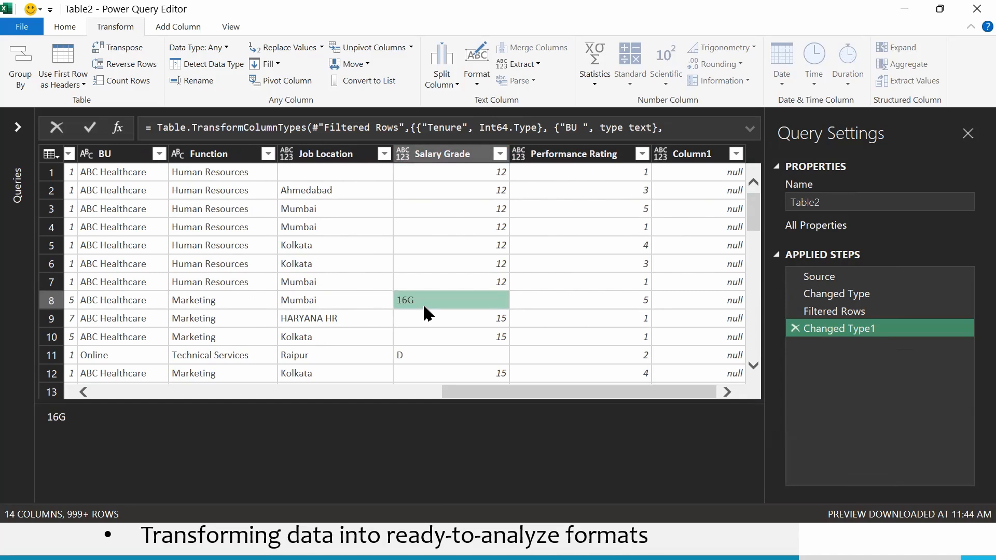
{"action": "right_click", "coordinate": [427, 162]}
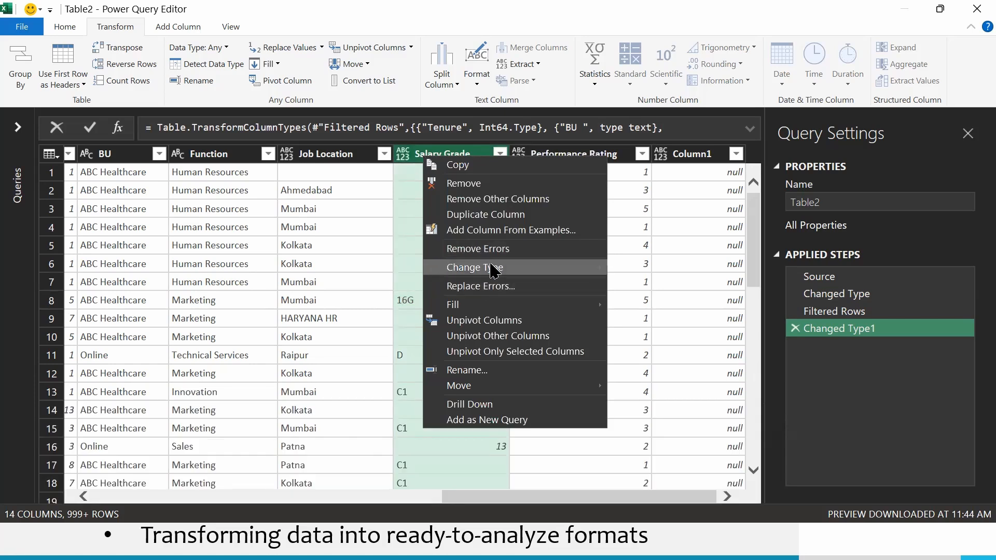
{"action": "mouse_move", "coordinate": [493, 268]}
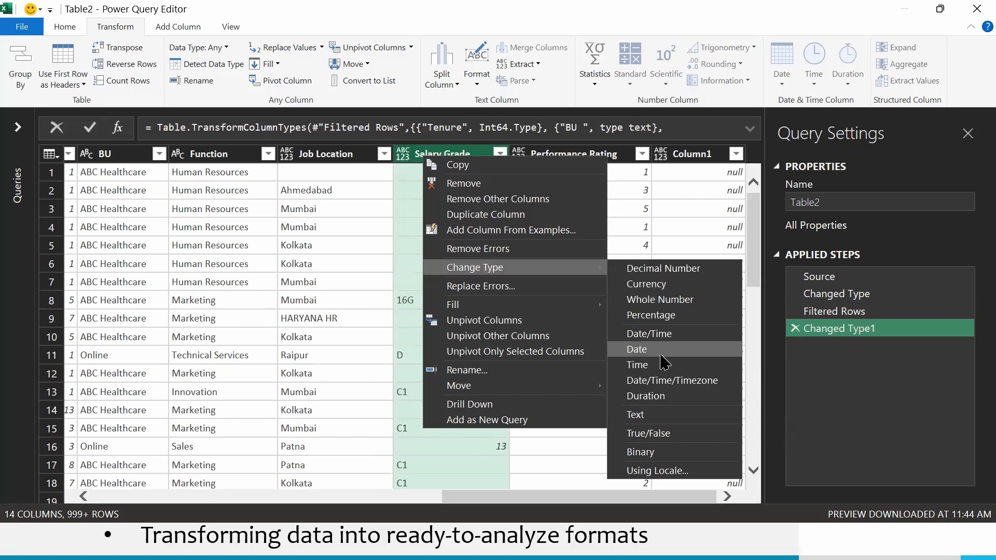
{"action": "left_click", "coordinate": [653, 415]}
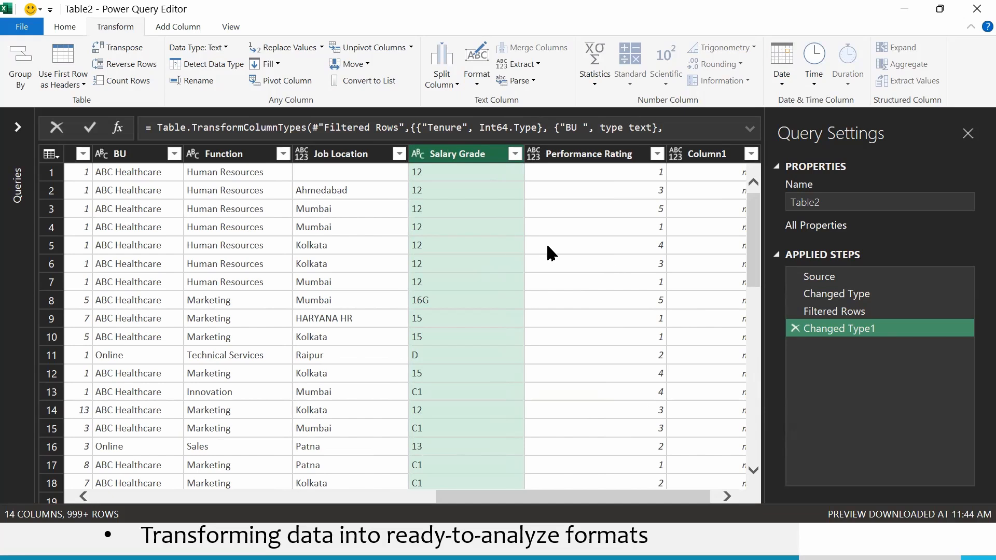
Set the Performance Rating column's data type to Whole Number
{"action": "left_click", "coordinate": [585, 156]}
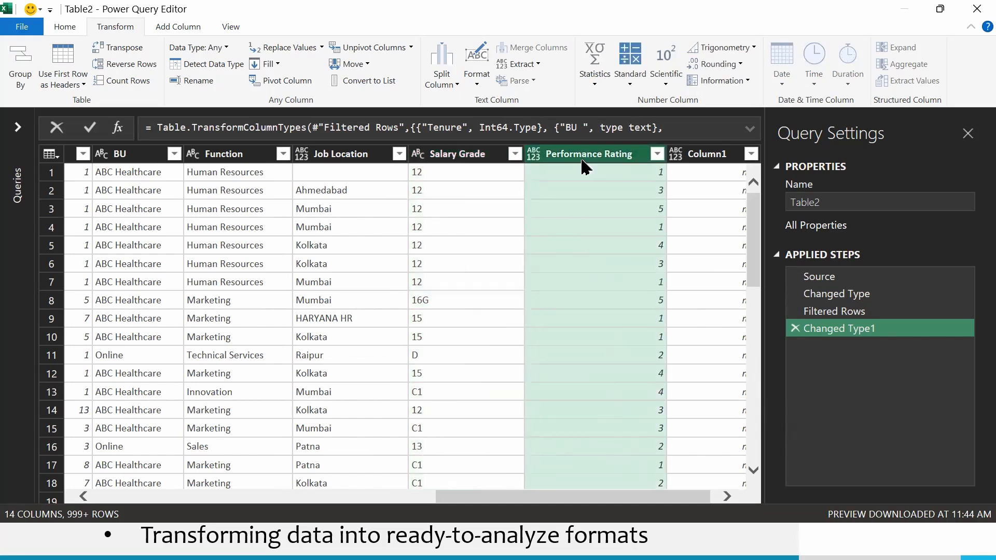
{"action": "right_click", "coordinate": [578, 157]}
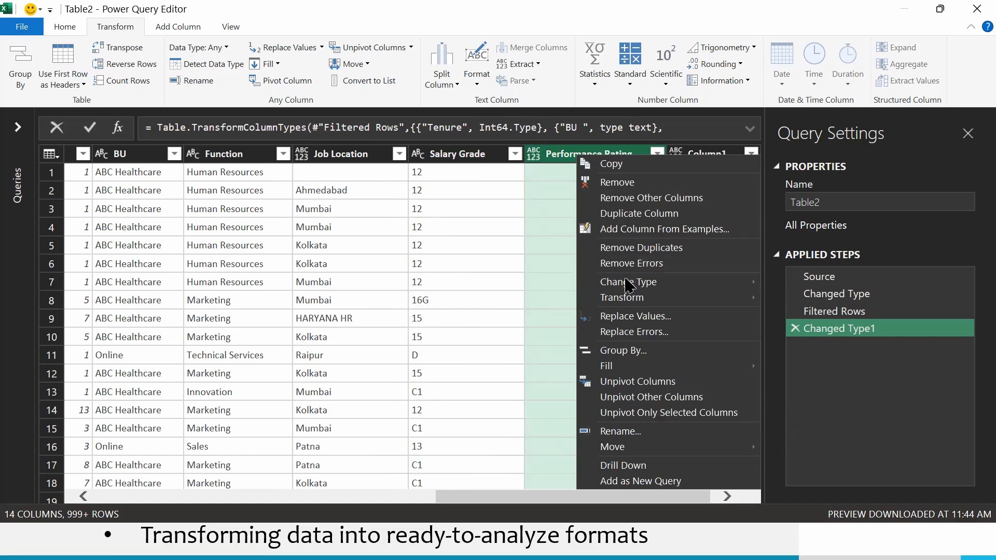
{"action": "mouse_move", "coordinate": [631, 282]}
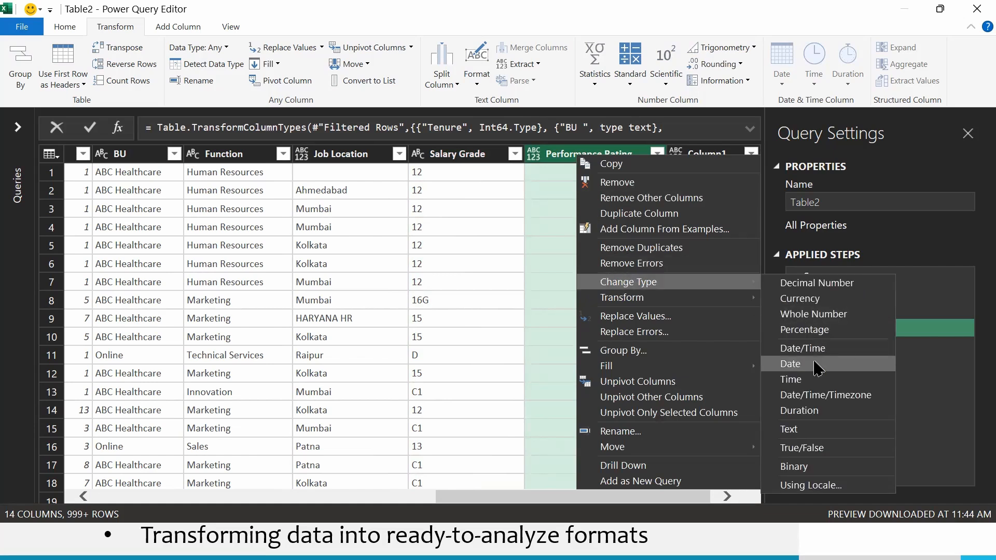
{"action": "left_click", "coordinate": [820, 313]}
Remove the empty Column1 from the end of the table
{"action": "left_click_drag", "start_coordinate": [642, 498], "coordinate": [648, 500]}
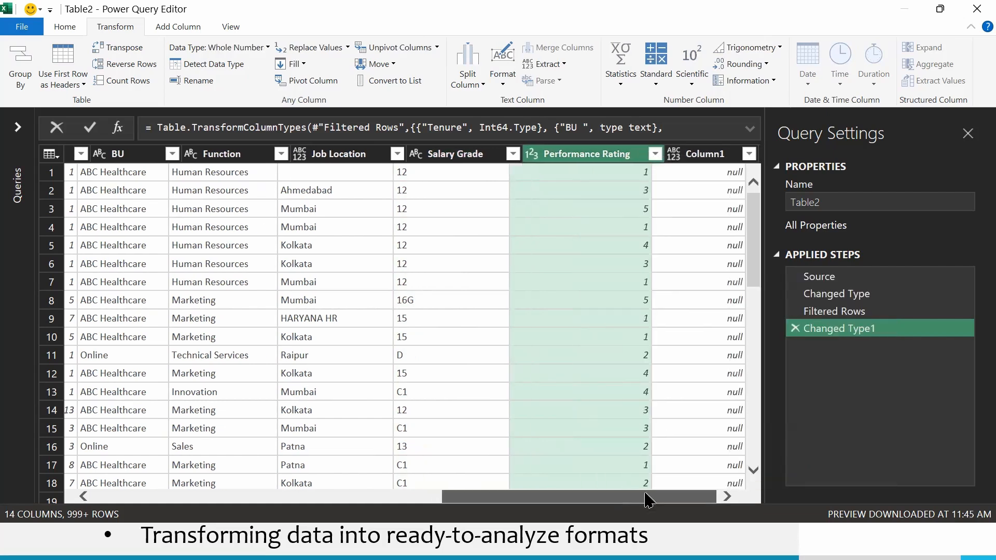
{"action": "left_click", "coordinate": [694, 148]}
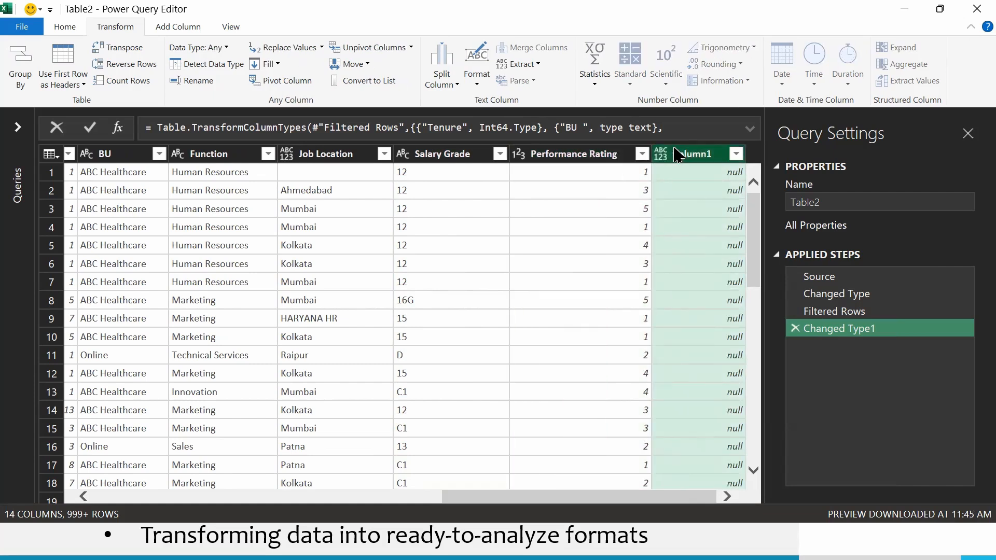
{"action": "right_click", "coordinate": [677, 155]}
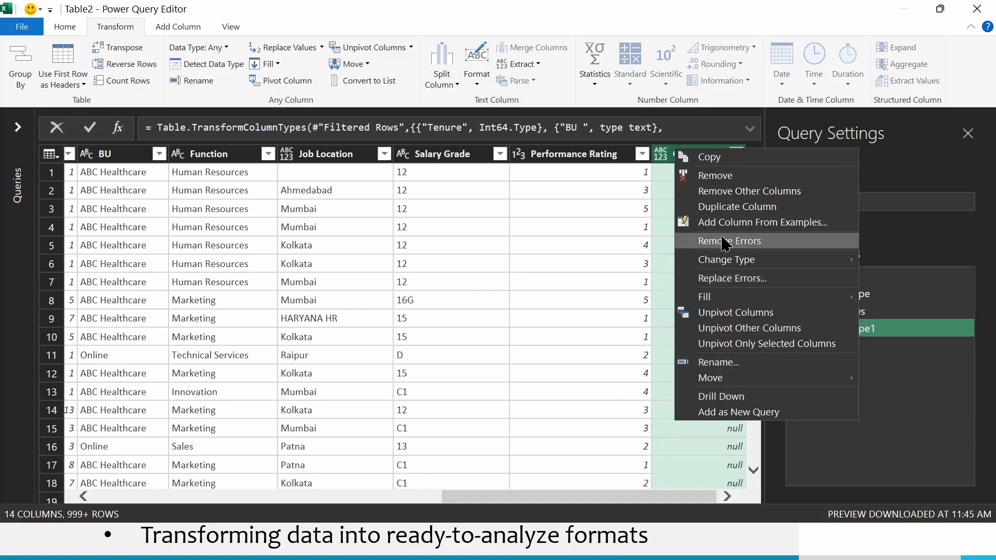
{"action": "left_click", "coordinate": [721, 180]}
Go back across the table toward its first columns and examine the assigned data types
{"action": "key", "text": "Left"}
{"action": "key", "text": "Left"}
{"action": "key", "text": "Left"}
{"action": "key", "text": "Left"}
{"action": "key", "text": "Left"}
{"action": "key", "text": "Left"}
{"action": "key", "text": "Left"}
{"action": "key", "text": "Left"}
{"action": "key", "text": "Left"}
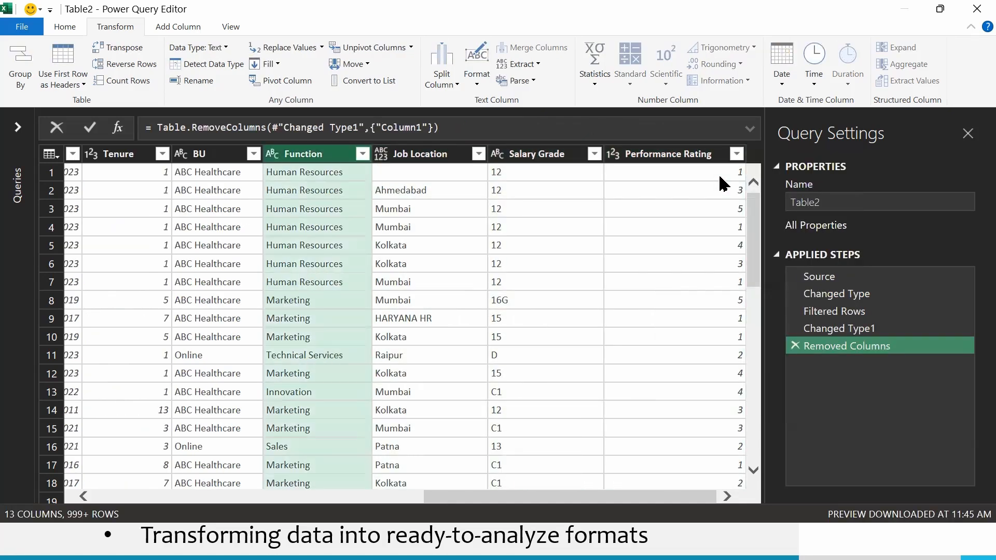
Go across the table from S.No. to the Function column and examine each column's assigned data type
{"action": "key", "text": "Left"}
{"action": "key", "text": "Left"}
{"action": "key", "text": "Left"}
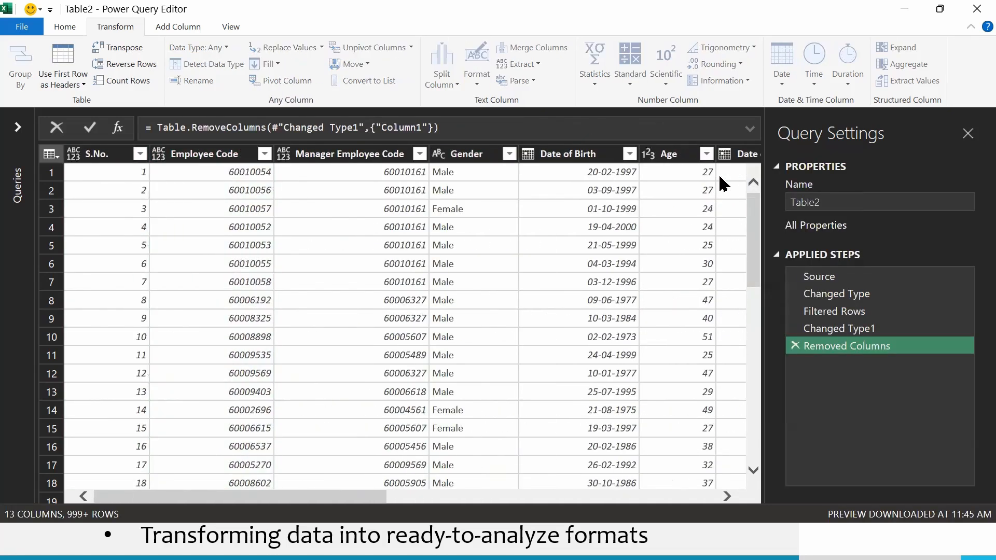
{"action": "key", "text": "Right"}
{"action": "key", "text": "Right"}
{"action": "key", "text": "Right"}
{"action": "key", "text": "Right"}
{"action": "key", "text": "Right"}
{"action": "key", "text": "Right"}
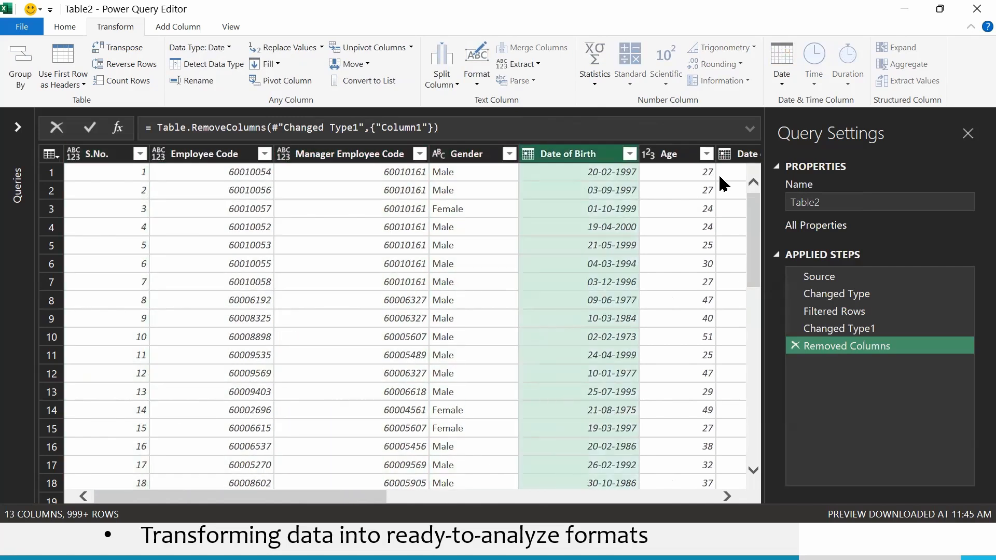
{"action": "key", "text": "Right"}
{"action": "key", "text": "Right"}
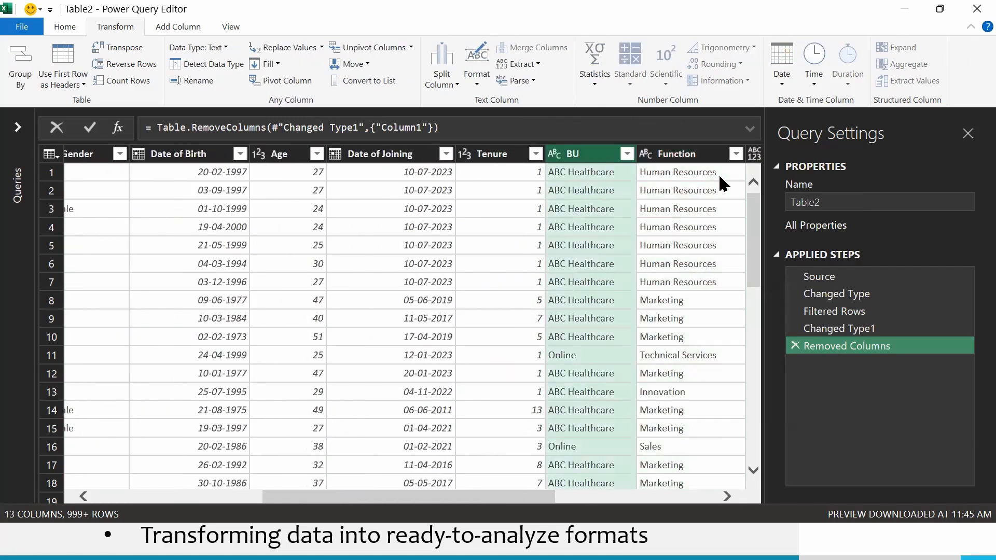
{"action": "left_click", "coordinate": [696, 158], "text": "ctrl"}
{"action": "left_click", "coordinate": [679, 171]}
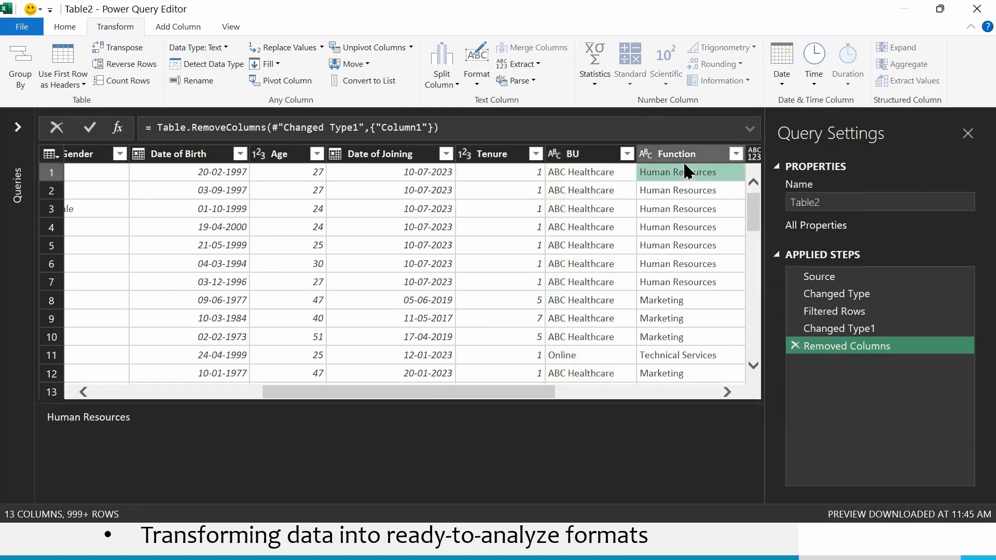
{"action": "left_click", "coordinate": [677, 157]}
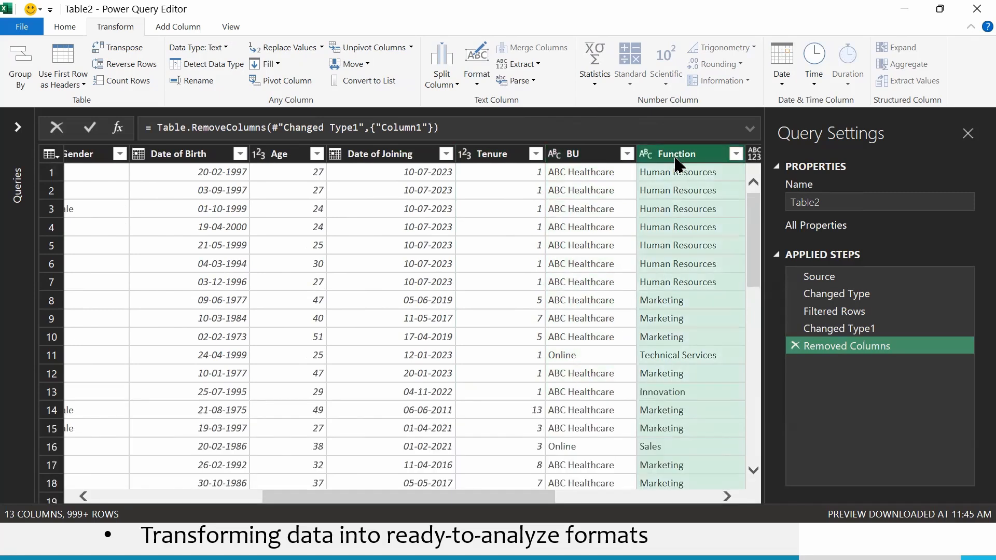
Transpose the whole table, examine its first columns, and remove the transposition from the applied steps
{"action": "left_click", "coordinate": [60, 84]}
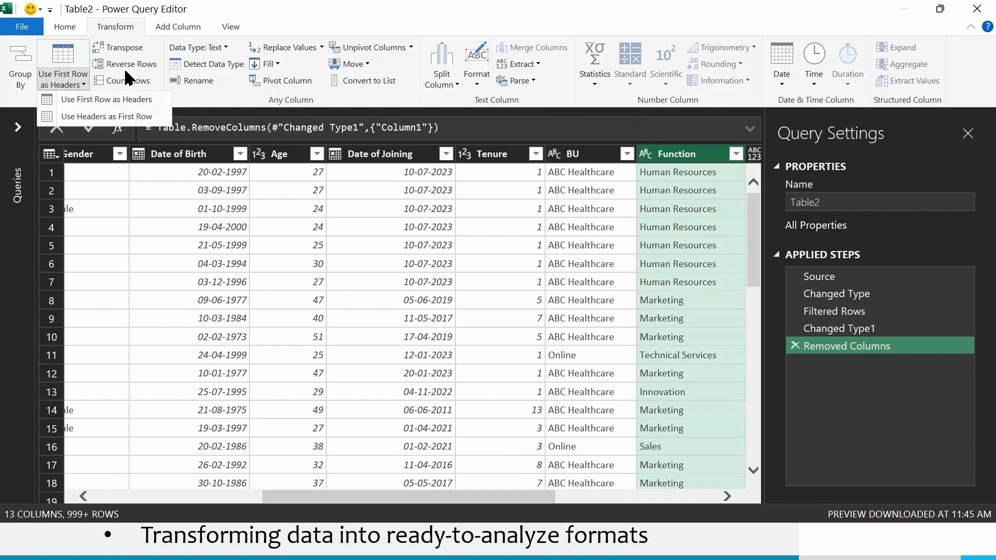
{"action": "left_click", "coordinate": [125, 48]}
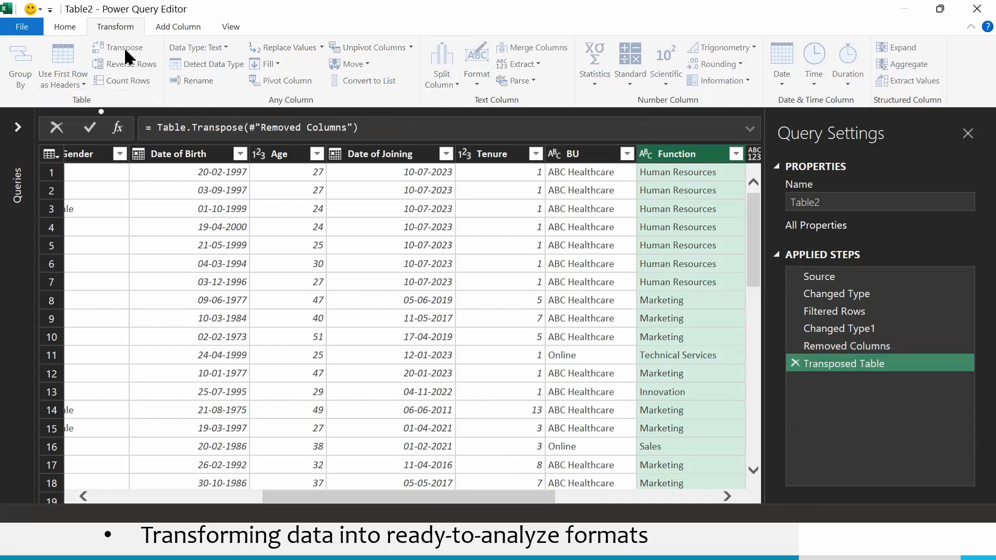
{"action": "left_click", "coordinate": [236, 248]}
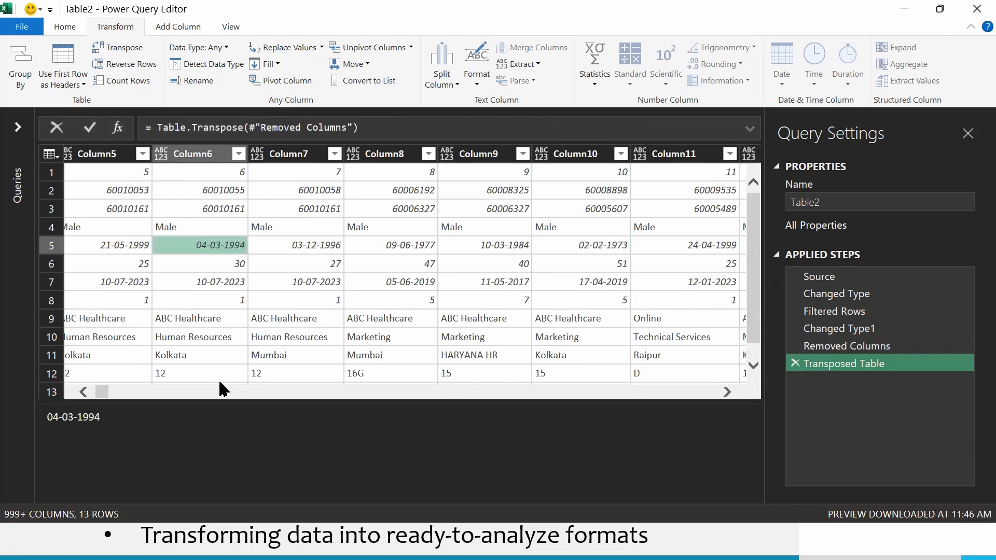
{"action": "left_click_drag", "start_coordinate": [100, 392], "coordinate": [87, 393]}
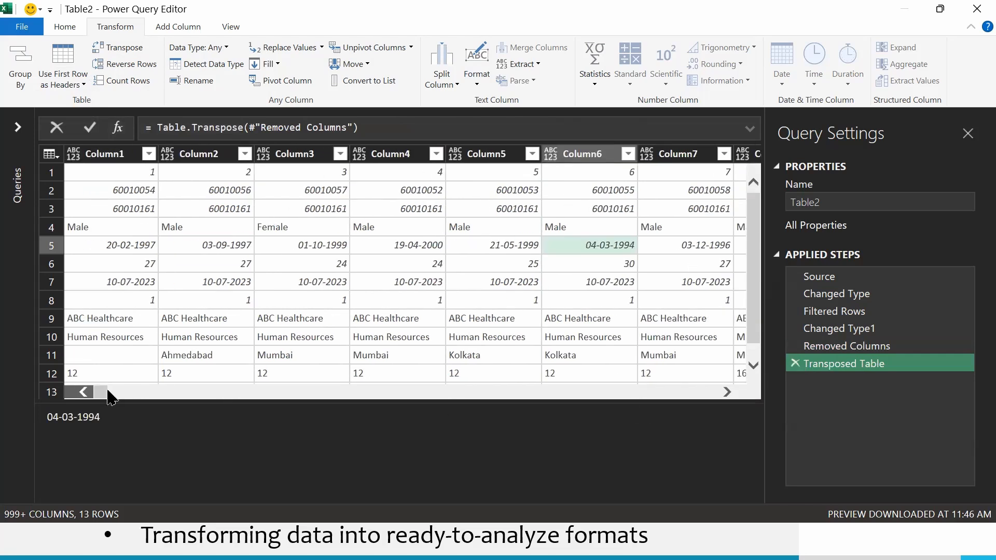
{"action": "left_click", "coordinate": [795, 364]}
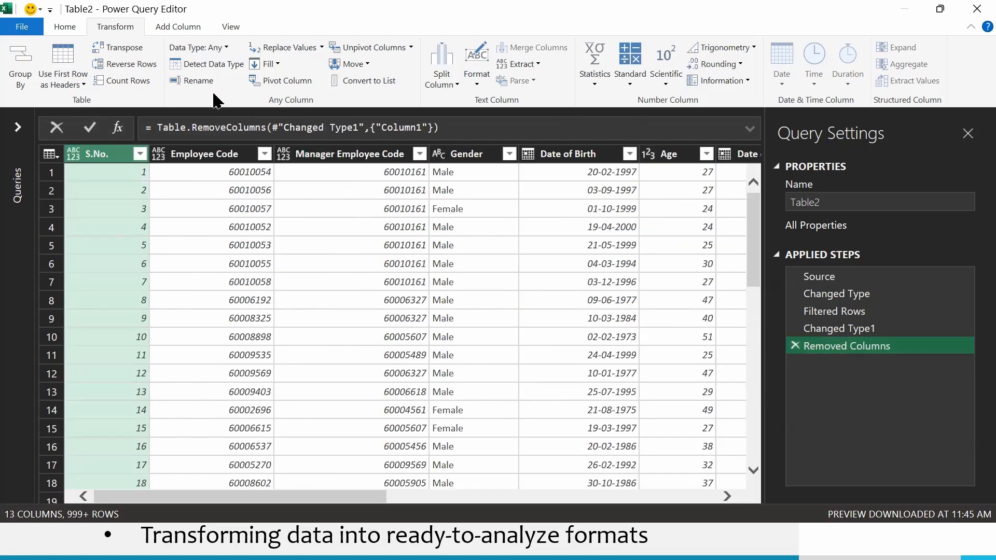
Try automatic data type detection on the S.No. column and delete the resulting applied step
{"action": "left_click", "coordinate": [198, 47]}
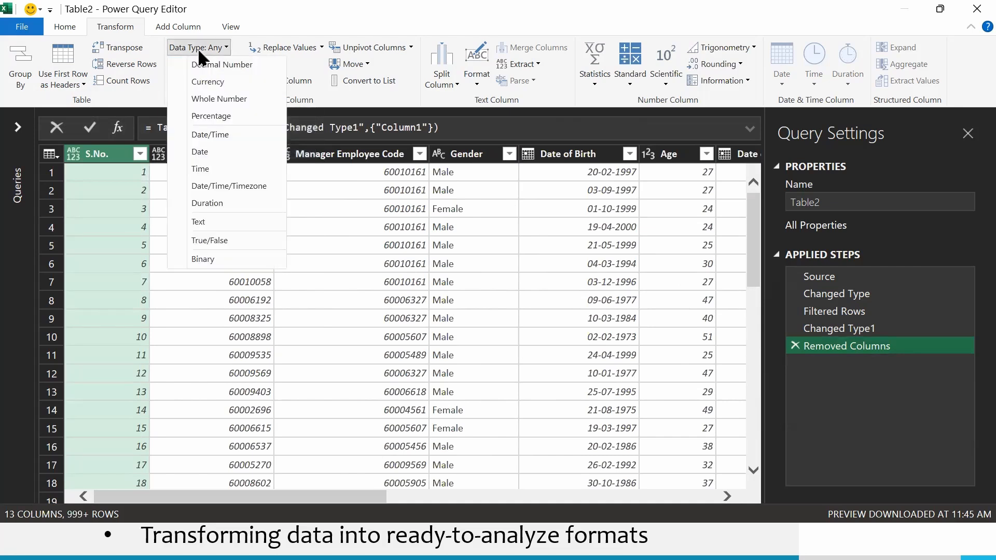
{"action": "left_click", "coordinate": [198, 48]}
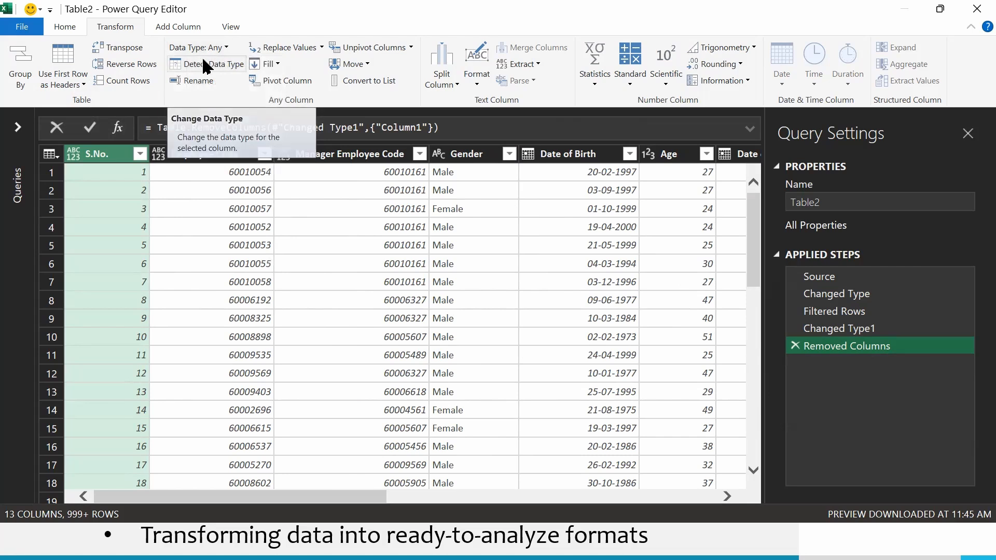
{"action": "left_click", "coordinate": [207, 65]}
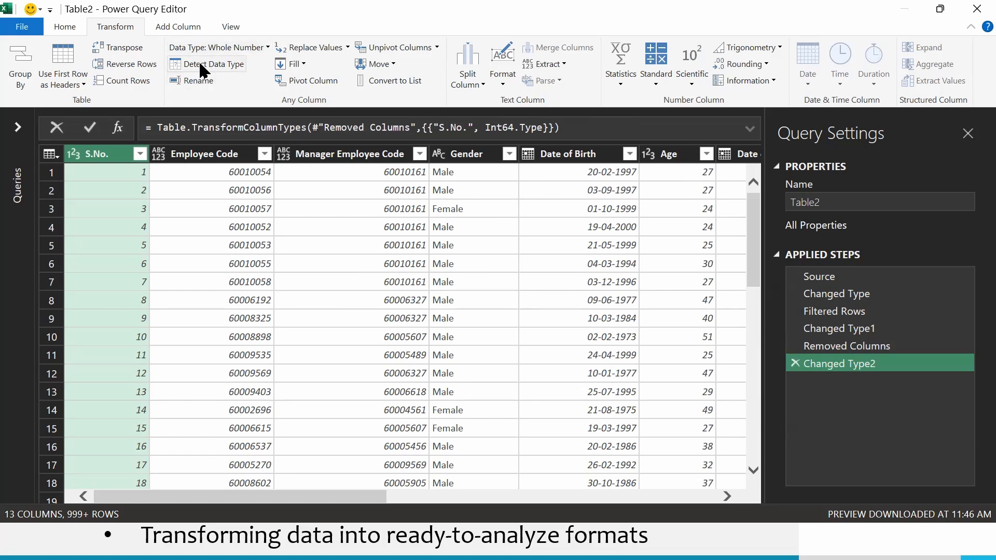
{"action": "left_click", "coordinate": [173, 215]}
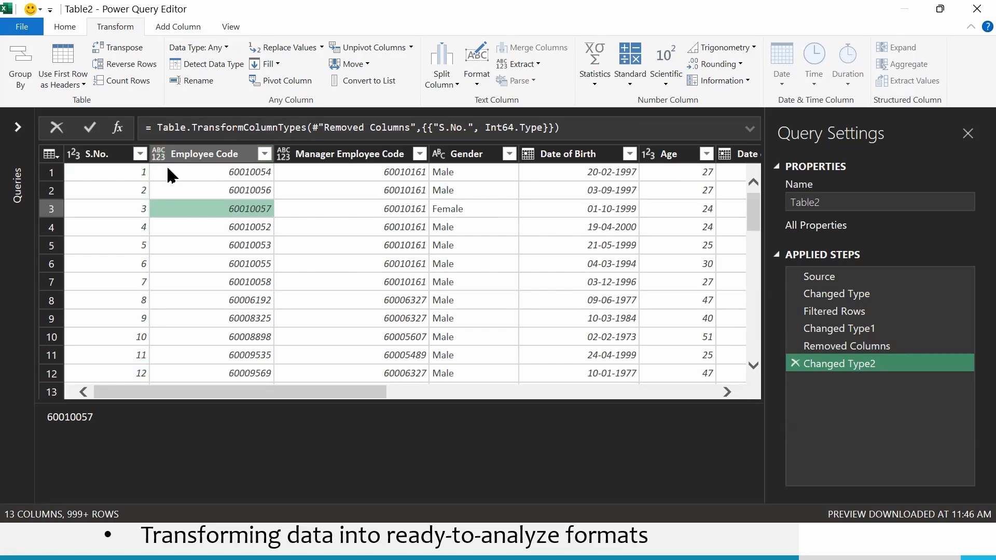
{"action": "left_click", "coordinate": [798, 364]}
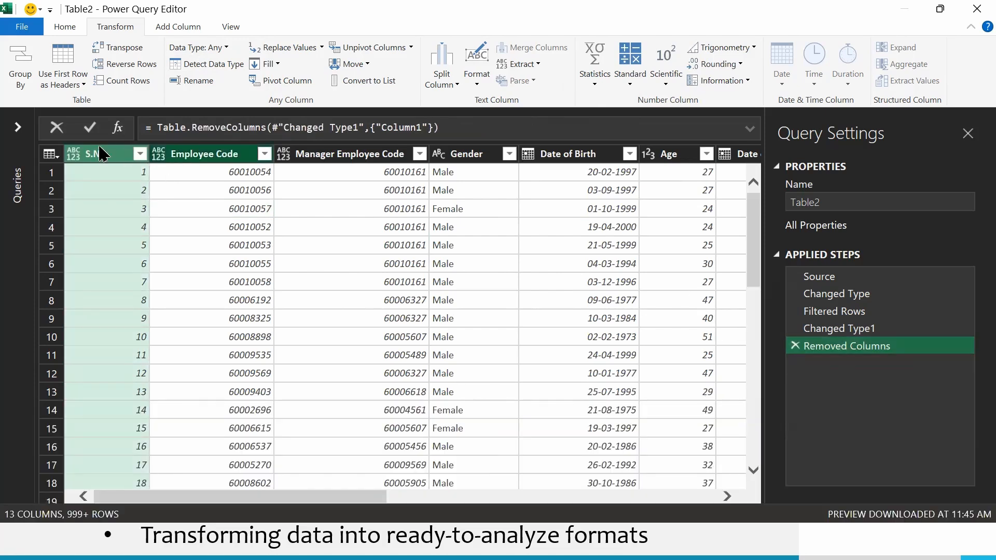
Detect the data types of the S.No., Employee Code and Manager Employee Code columns automatically
{"action": "right_click", "coordinate": [95, 153]}
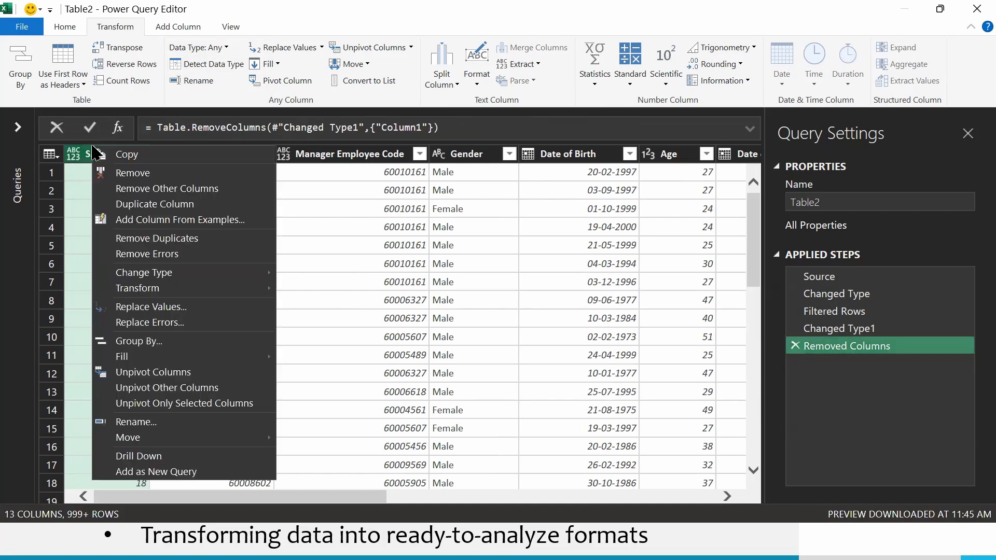
{"action": "mouse_move", "coordinate": [189, 277]}
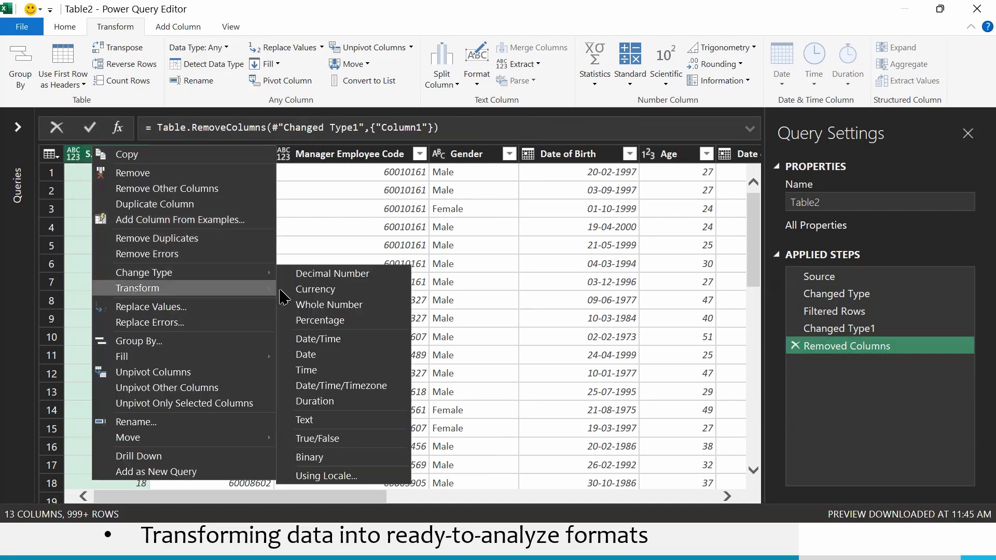
{"action": "left_click", "coordinate": [199, 65]}
{"action": "left_click", "coordinate": [199, 65]}
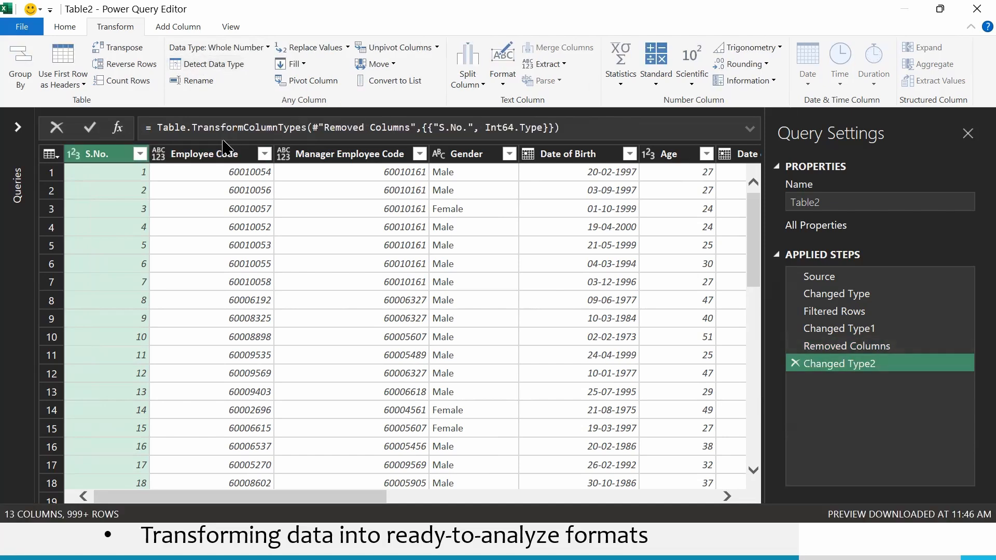
{"action": "left_click", "coordinate": [224, 152]}
{"action": "left_click", "coordinate": [212, 69]}
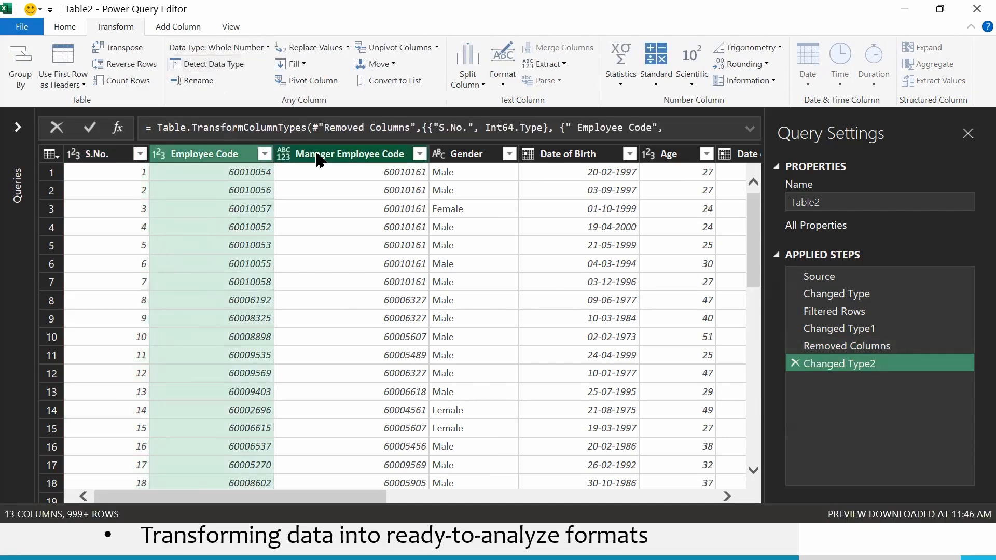
{"action": "left_click", "coordinate": [317, 154]}
{"action": "left_click", "coordinate": [217, 70]}
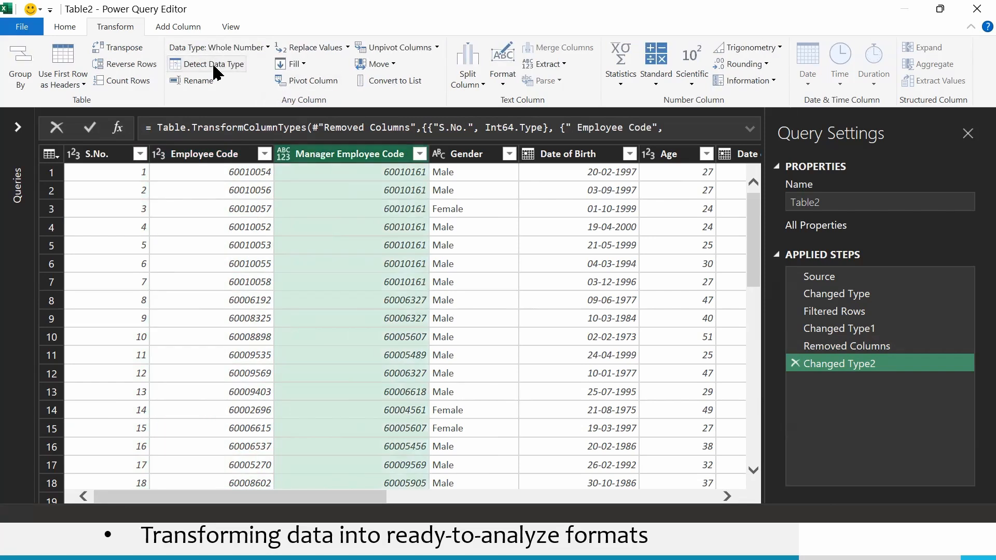
Go through the columns from Date of Birth to BU and back to the first column, examining their data types
{"action": "left_click", "coordinate": [542, 152]}
{"action": "key", "text": "Right"}
{"action": "key", "text": "Right"}
{"action": "key", "text": "Right"}
{"action": "key", "text": "Right"}
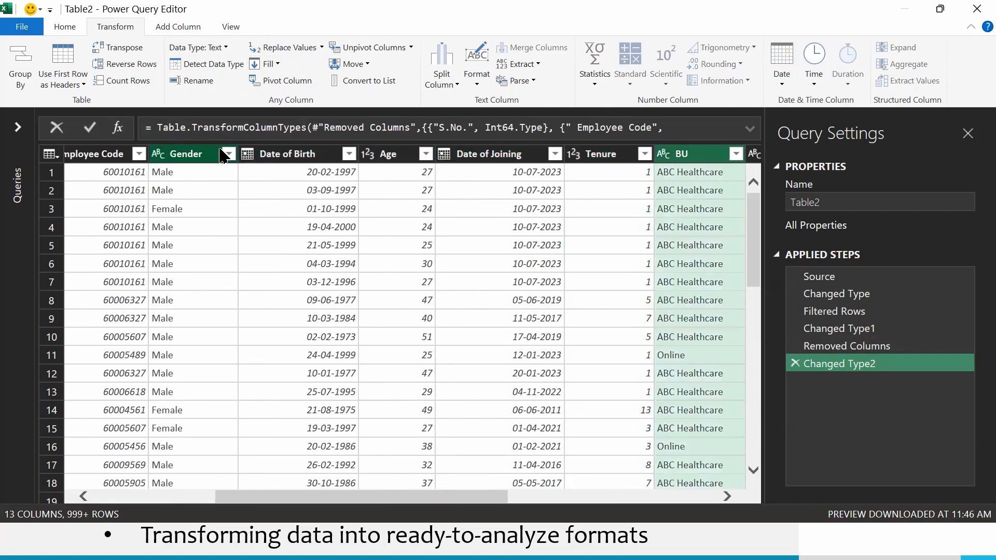
{"action": "key", "text": "Left"}
{"action": "key", "text": "Left"}
{"action": "key", "text": "Left"}
{"action": "key", "text": "Left"}
{"action": "key", "text": "Left"}
{"action": "key", "text": "Left"}
{"action": "key", "text": "Left"}
{"action": "key", "text": "Left"}
{"action": "key", "text": "Left"}
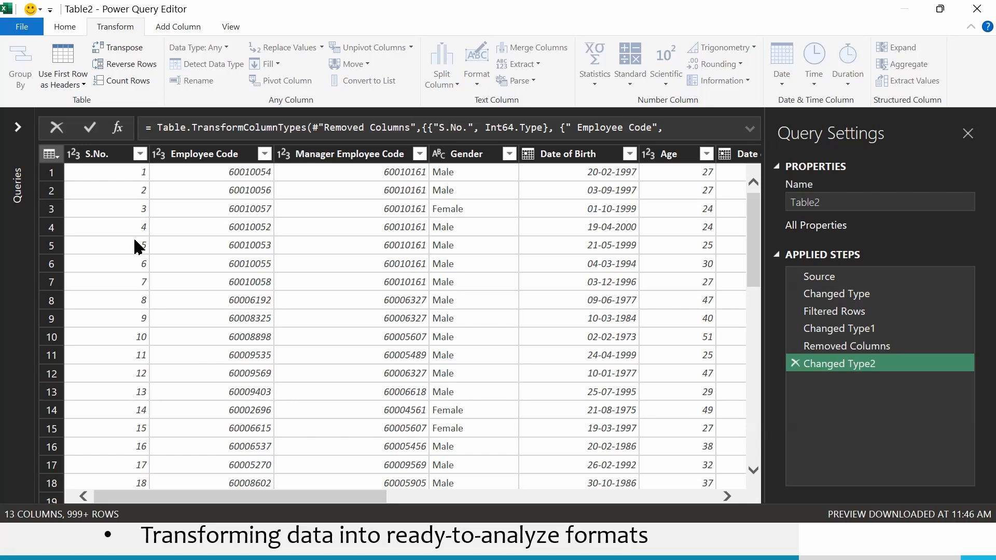
Select the BU column and open the options for splitting it by delimiter
{"action": "left_click", "coordinate": [448, 171]}
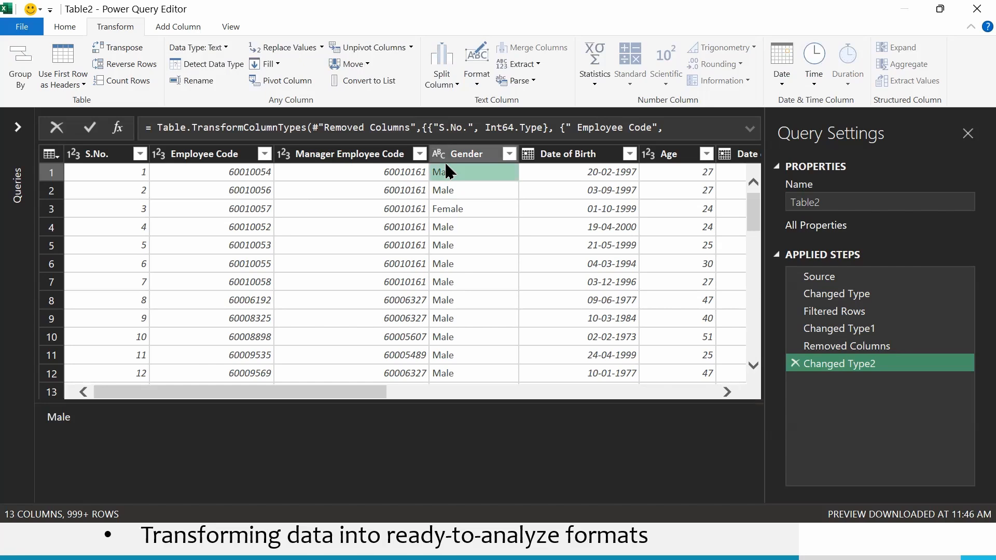
{"action": "key", "text": "Right"}
{"action": "key", "text": "Right"}
{"action": "key", "text": "Right"}
{"action": "key", "text": "Right"}
{"action": "key", "text": "Right"}
{"action": "key", "text": "Right"}
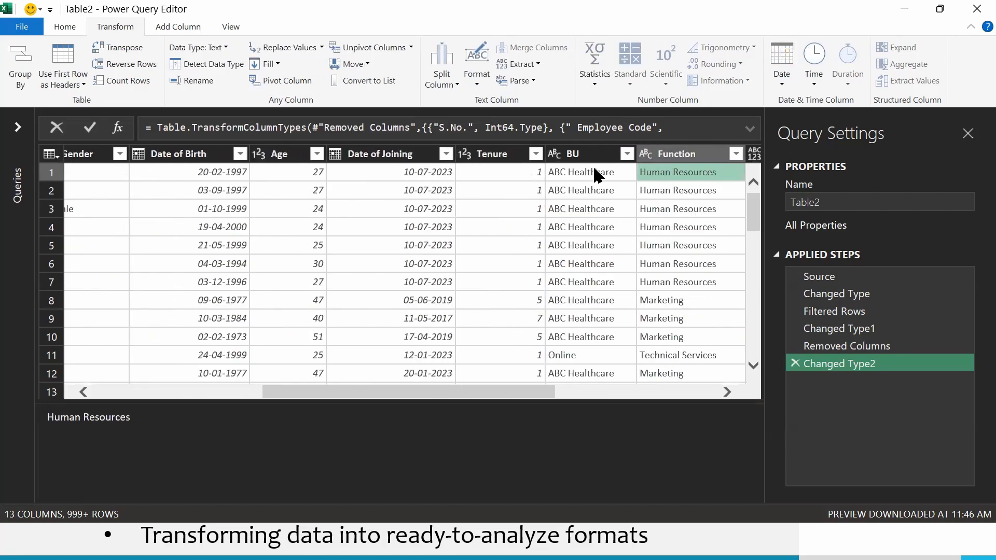
{"action": "left_click", "coordinate": [591, 155]}
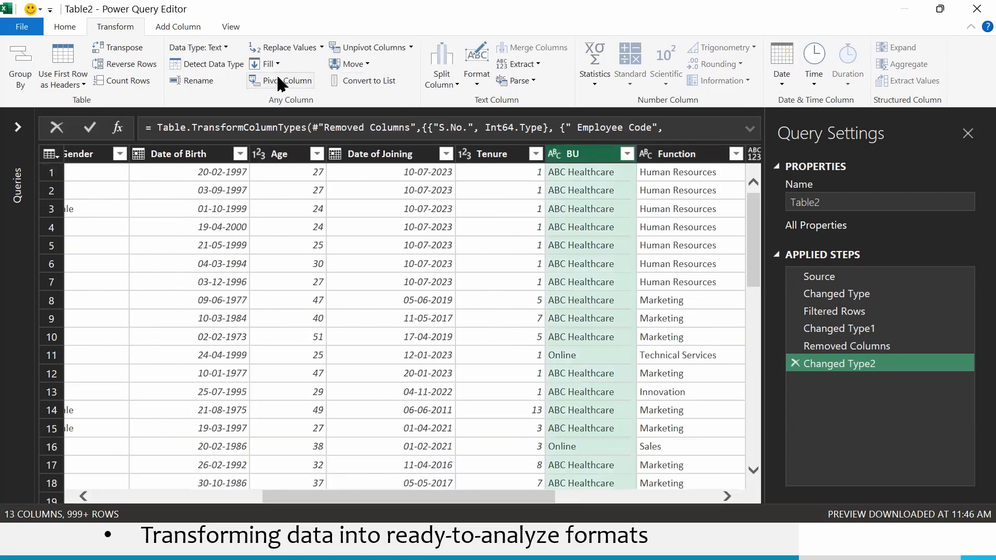
{"action": "left_click", "coordinate": [450, 88]}
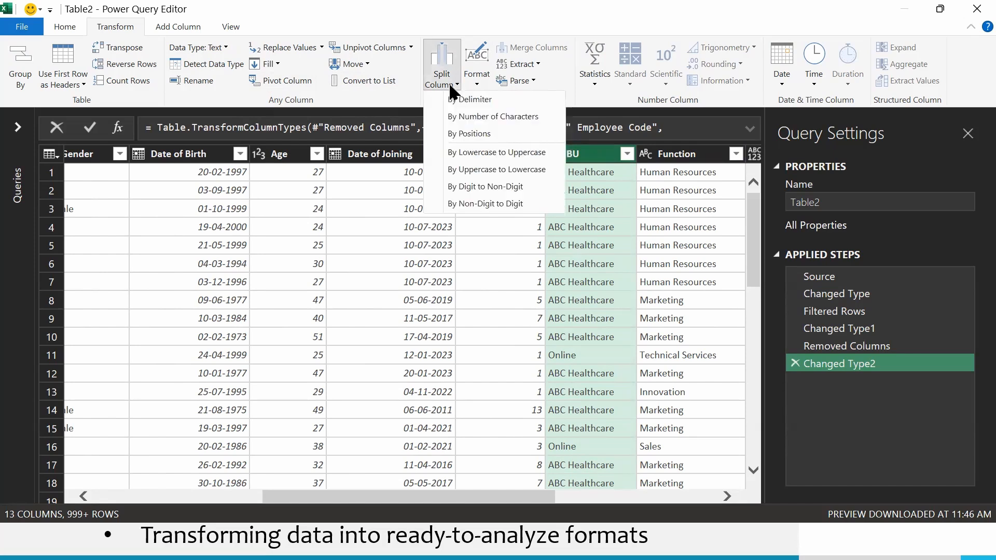
{"action": "left_click", "coordinate": [543, 104]}
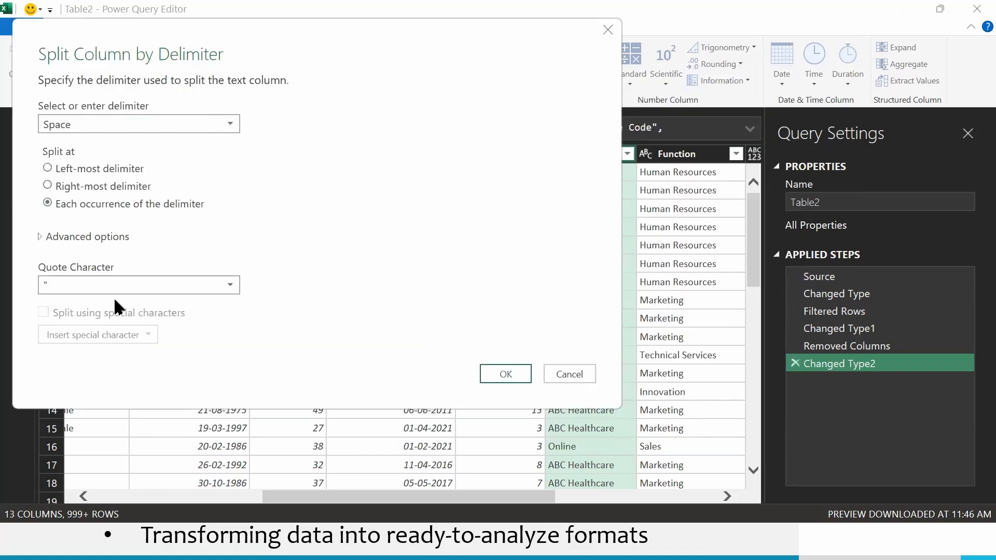
Split the BU column at each occurrence of the Space delimiter, with the quote character set to None
{"action": "left_click", "coordinate": [166, 288]}
{"action": "left_click", "coordinate": [163, 289]}
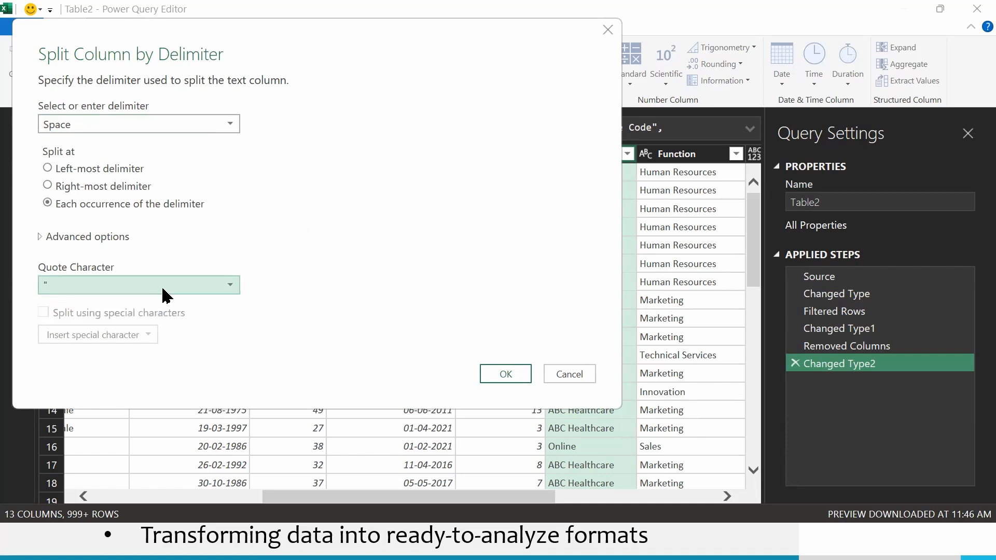
{"action": "left_click", "coordinate": [106, 285]}
{"action": "left_click", "coordinate": [107, 302]}
{"action": "left_click", "coordinate": [50, 239]}
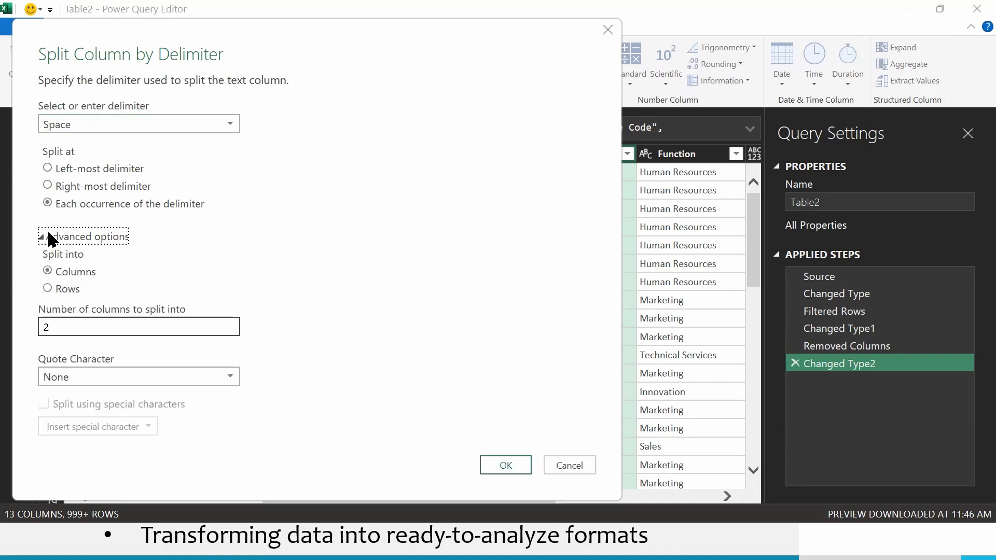
{"action": "left_click", "coordinate": [49, 238]}
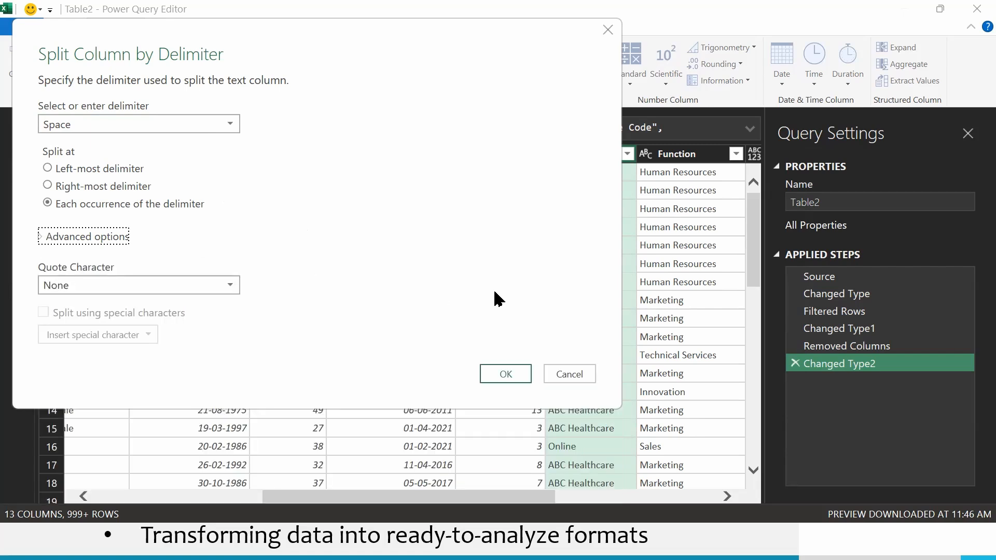
{"action": "left_click", "coordinate": [514, 372]}
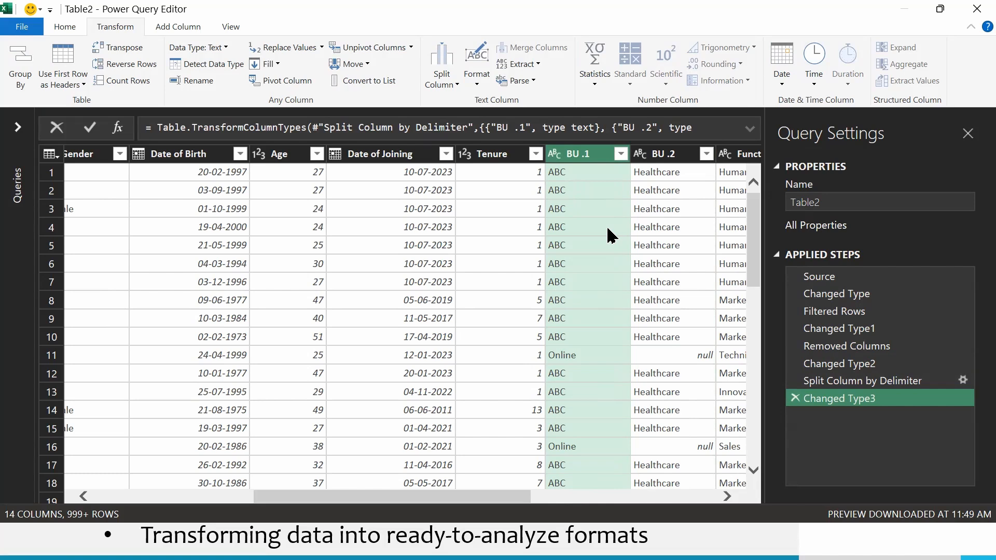
Check the filter values of the BU .2 column, and delete the Changed Type3 and Split Column by Delimiter steps
{"action": "left_click", "coordinate": [706, 153]}
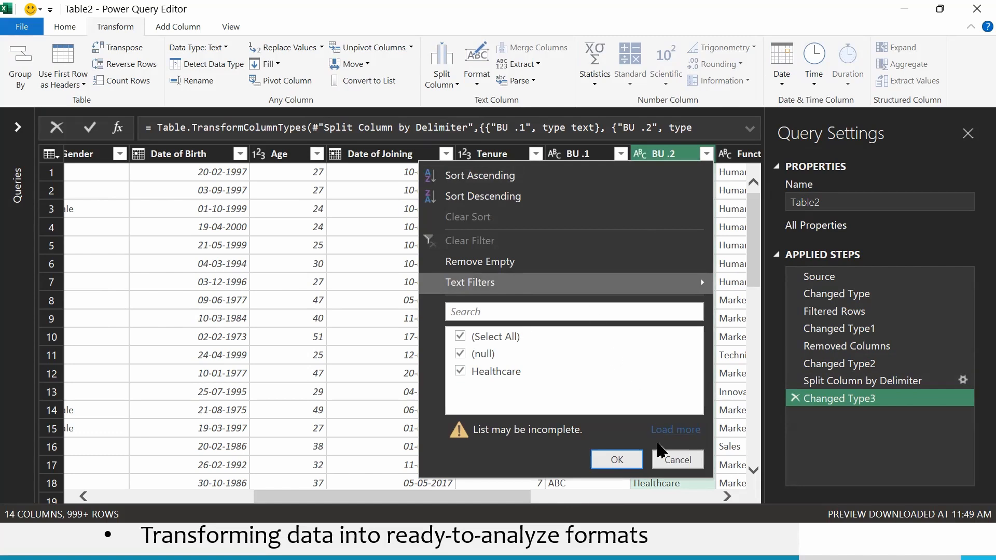
{"action": "left_click", "coordinate": [666, 464]}
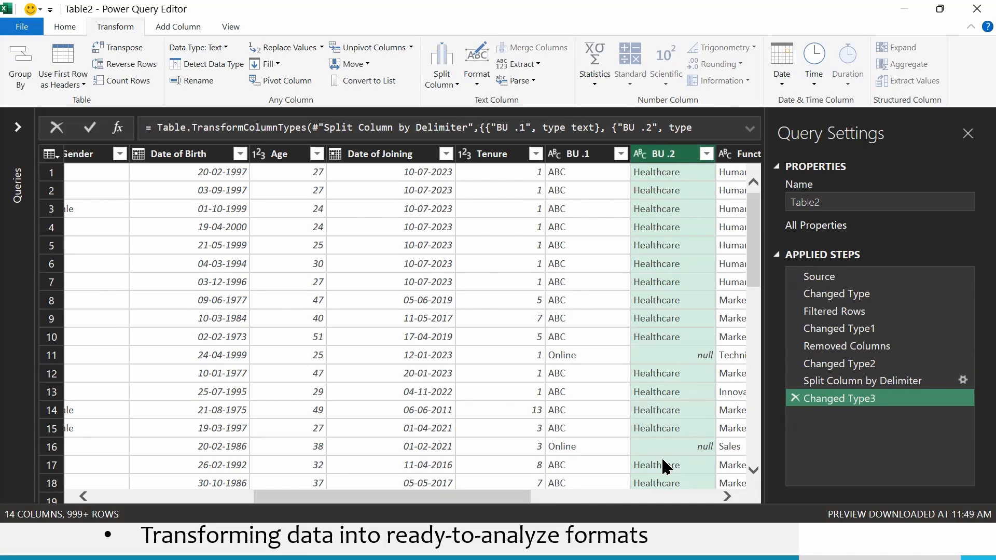
{"action": "left_click", "coordinate": [795, 399]}
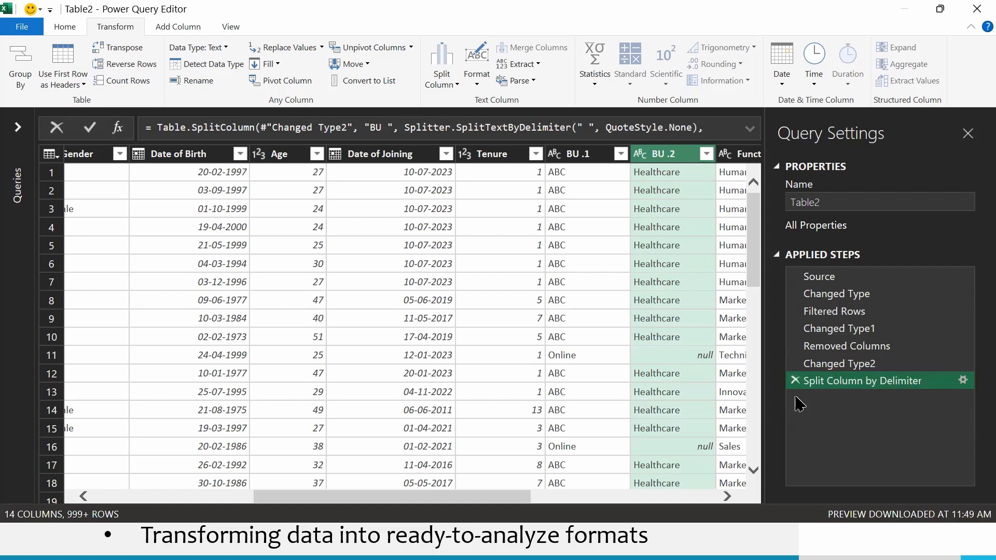
{"action": "left_click", "coordinate": [797, 386]}
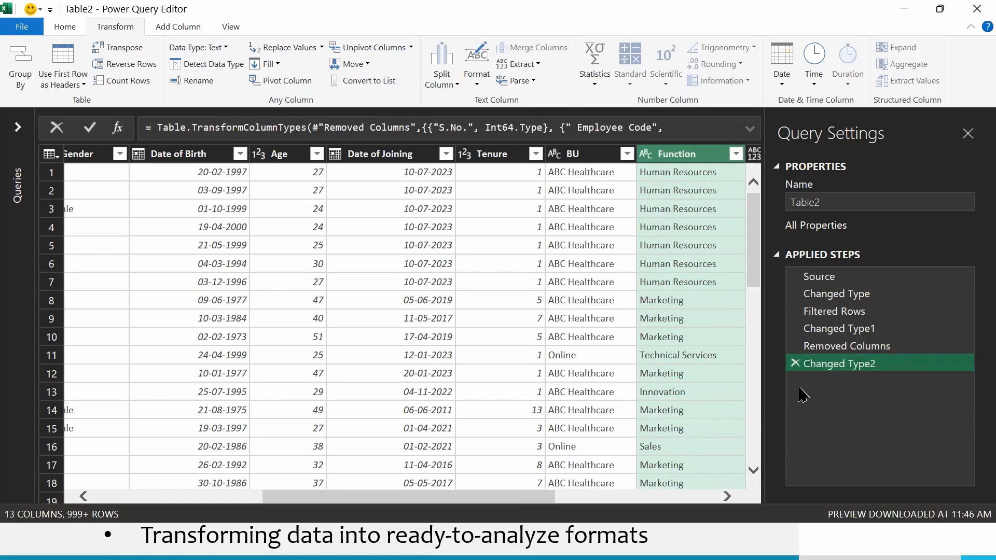
{"action": "left_click", "coordinate": [726, 497]}
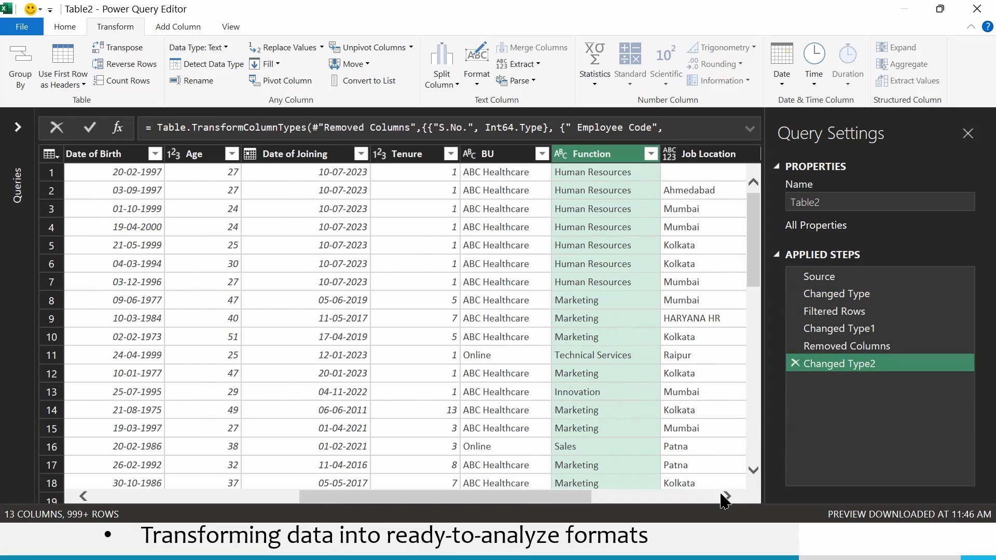
{"action": "key", "text": "XF86AudioLowerVolume"}
{"action": "key", "text": "XF86AudioLowerVolume"}
{"action": "key", "text": "XF86AudioLowerVolume"}
{"action": "key", "text": "XF86AudioLowerVolume"}
{"action": "key", "text": "XF86AudioLowerVolume"}
{"action": "key", "text": "XF86AudioLowerVolume"}
{"action": "key", "text": "XF86AudioLowerVolume"}
{"action": "key", "text": "XF86AudioLowerVolume"}
Detect the data type of the Job Location column automatically
{"action": "left_click", "coordinate": [694, 155]}
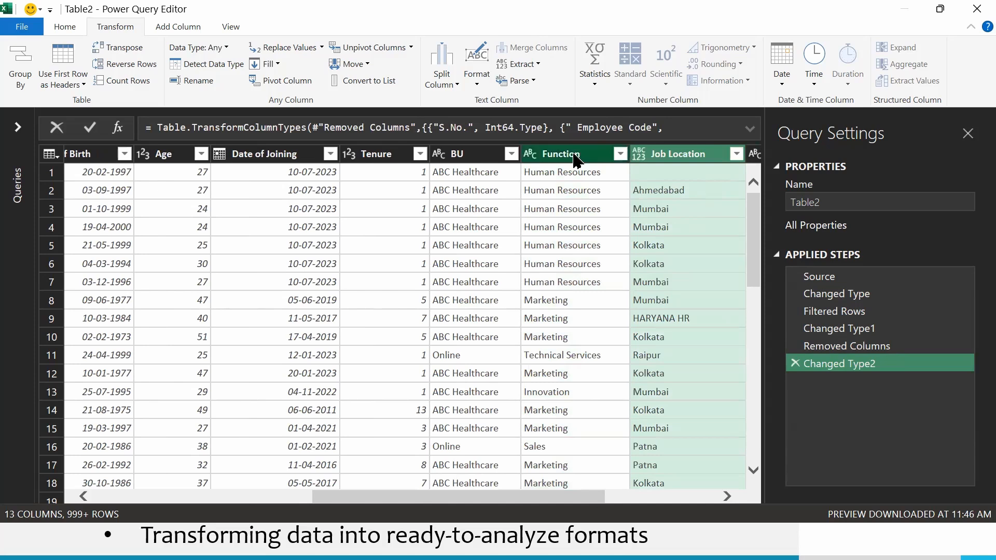
{"action": "right_click", "coordinate": [656, 158]}
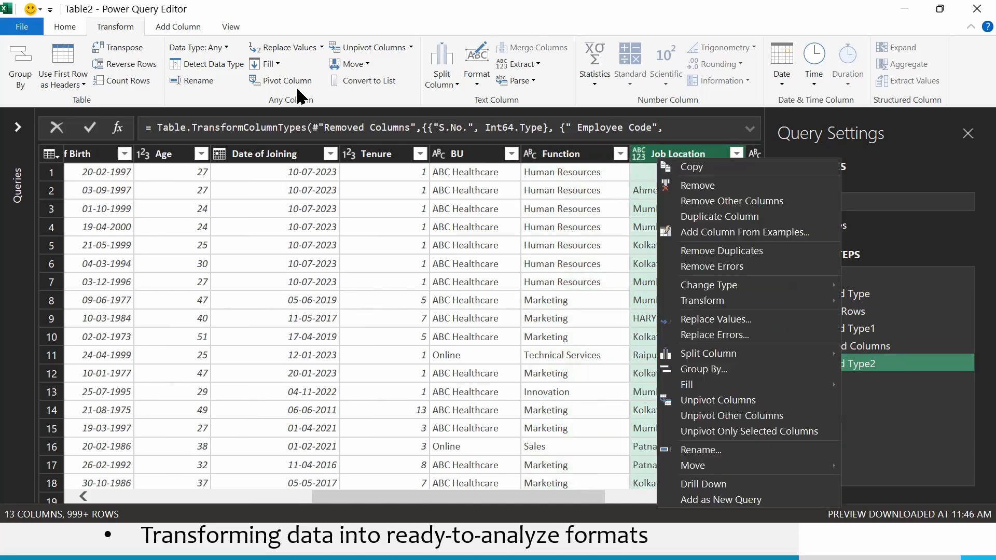
{"action": "left_click", "coordinate": [208, 64]}
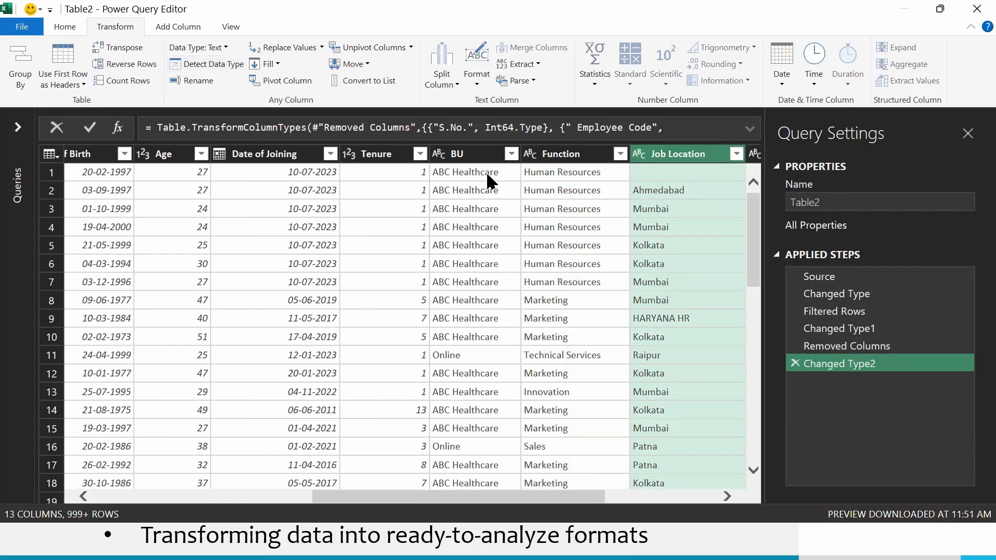
Convert the text of the Function and Job Location columns to lowercase, and delete the resulting Lowercased Text step
{"action": "left_click", "coordinate": [547, 153]}
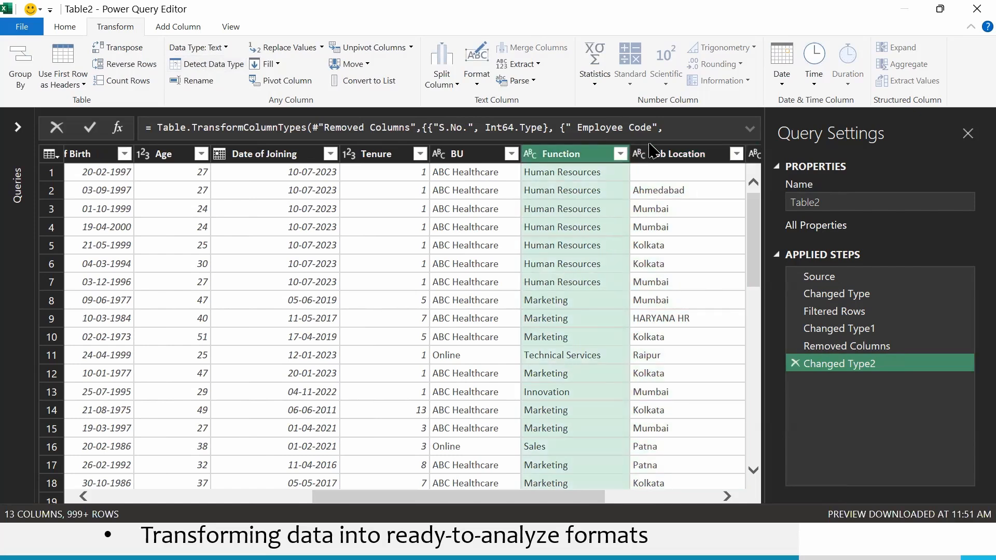
{"action": "left_click", "coordinate": [653, 153]}
{"action": "left_click", "coordinate": [583, 154], "text": "ctrl"}
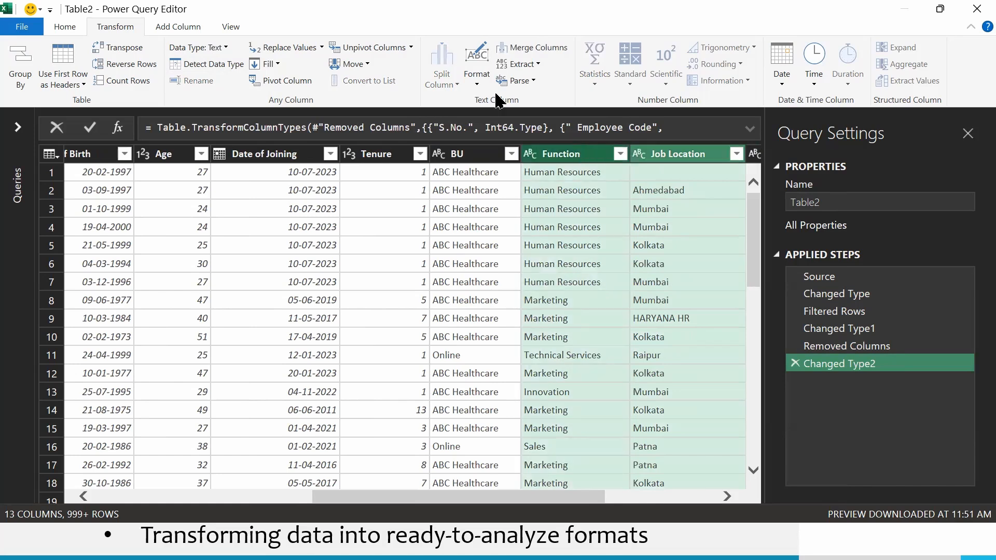
{"action": "left_click", "coordinate": [582, 202]}
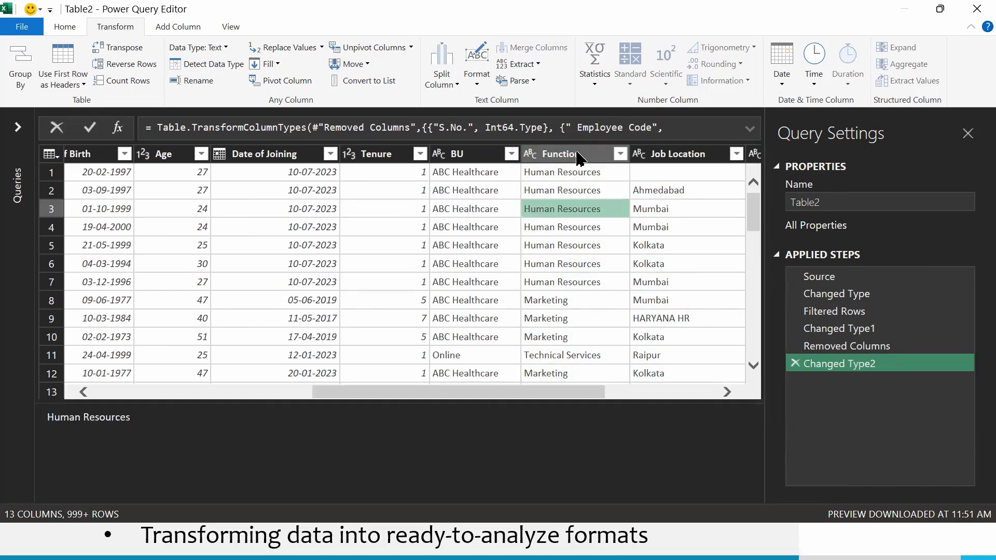
{"action": "left_click", "coordinate": [579, 155]}
{"action": "left_click", "coordinate": [650, 153], "text": "ctrl"}
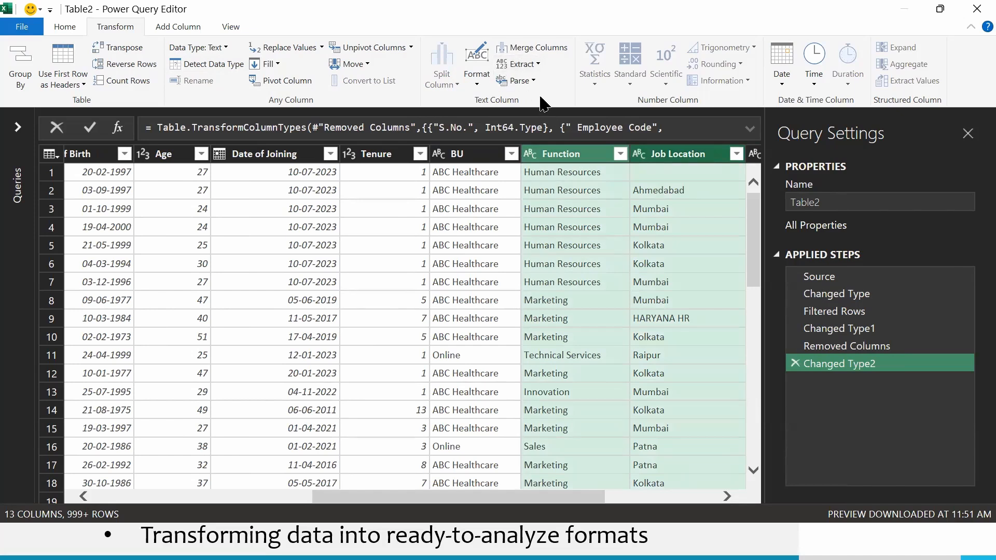
{"action": "left_click", "coordinate": [533, 66]}
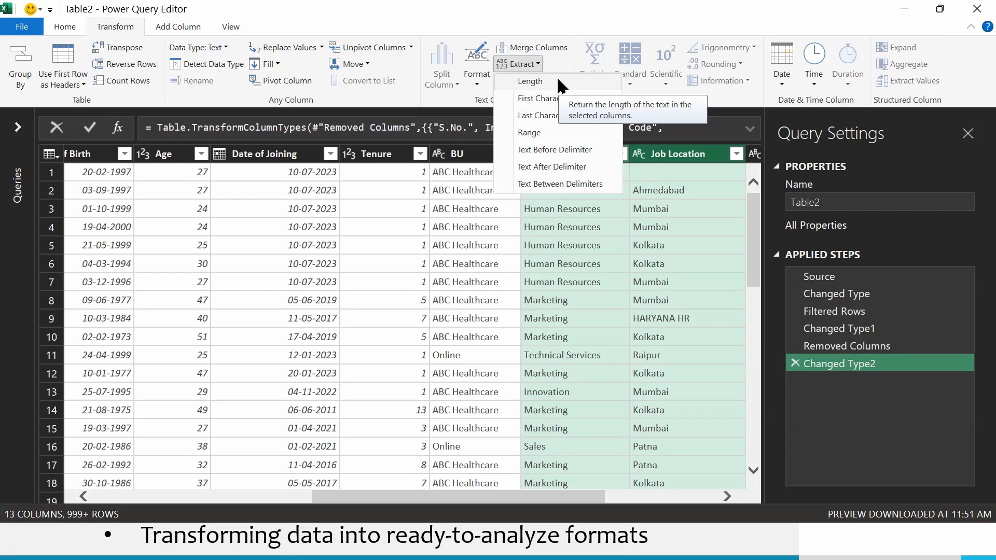
{"action": "left_click", "coordinate": [477, 78]}
{"action": "left_click", "coordinate": [477, 81]}
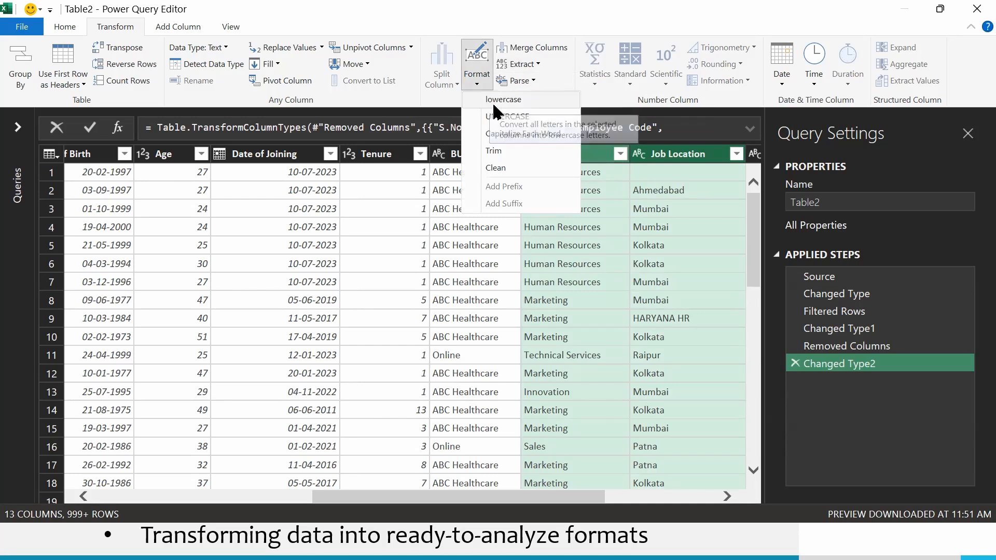
{"action": "left_click", "coordinate": [559, 106]}
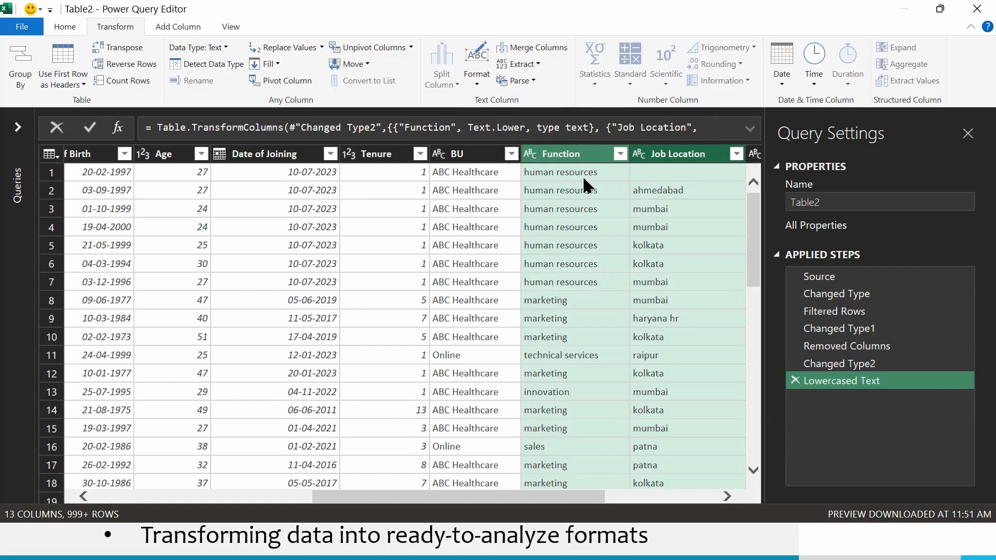
{"action": "left_click", "coordinate": [794, 380]}
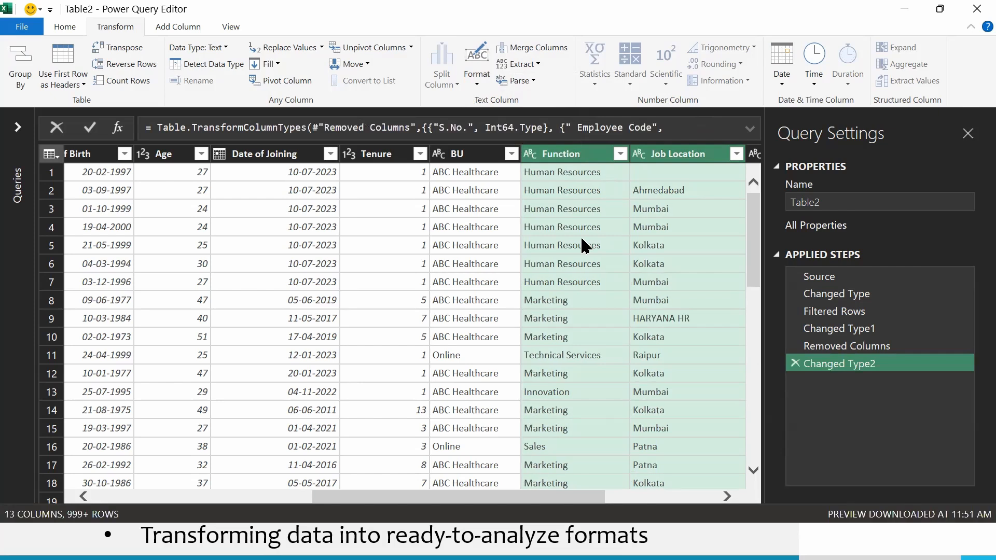
Convert the Function column's text to uppercase and the Job Location column's text to lowercase
{"action": "left_click", "coordinate": [577, 155]}
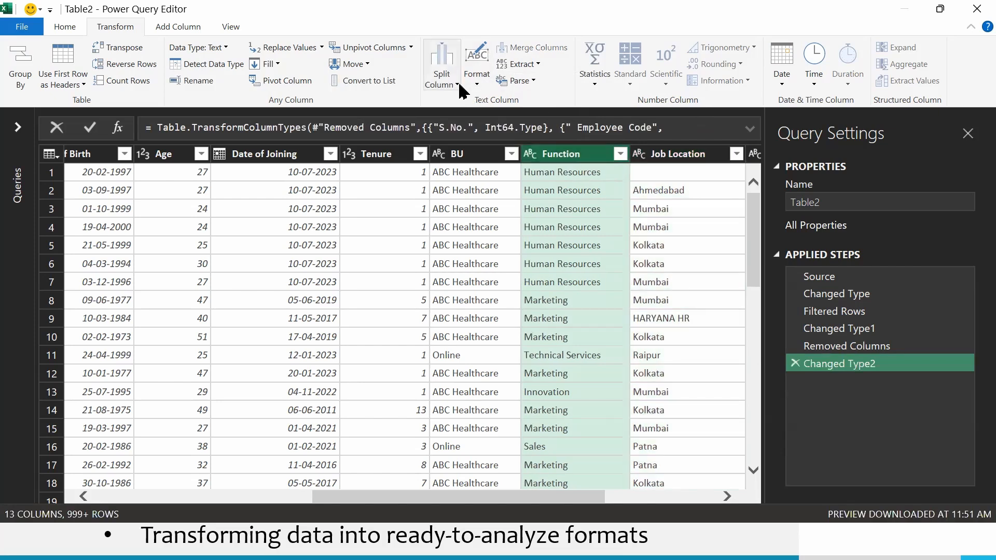
{"action": "left_click", "coordinate": [477, 83]}
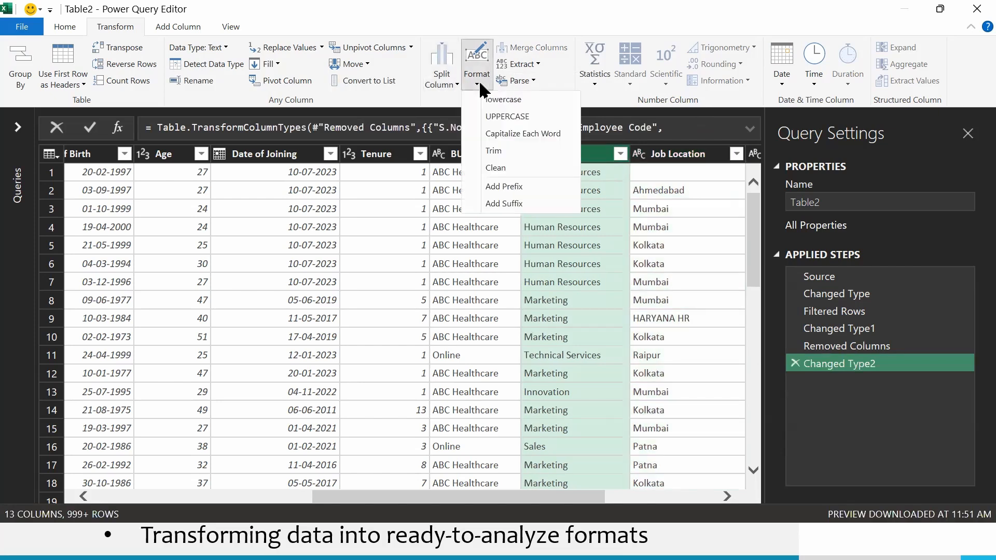
{"action": "left_click", "coordinate": [478, 119]}
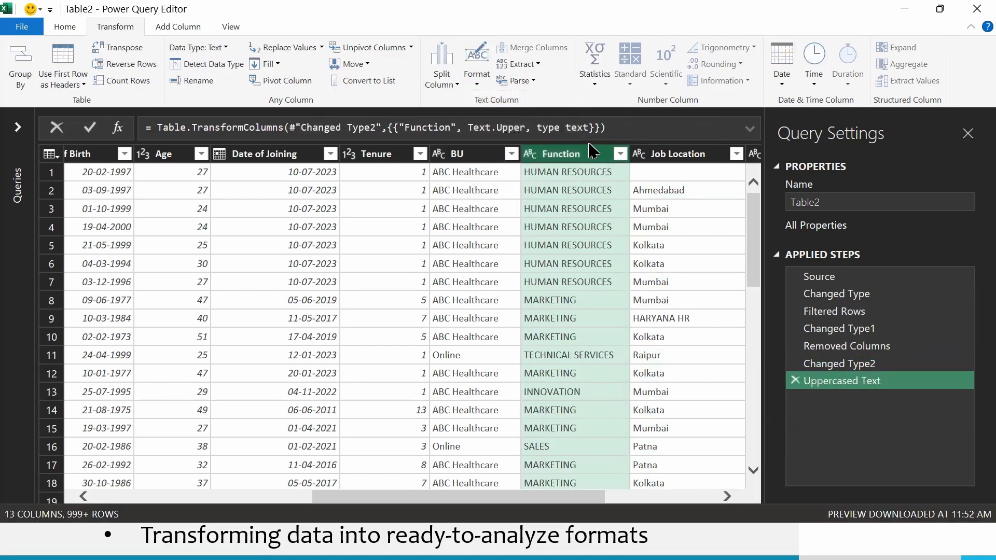
{"action": "left_click", "coordinate": [676, 154]}
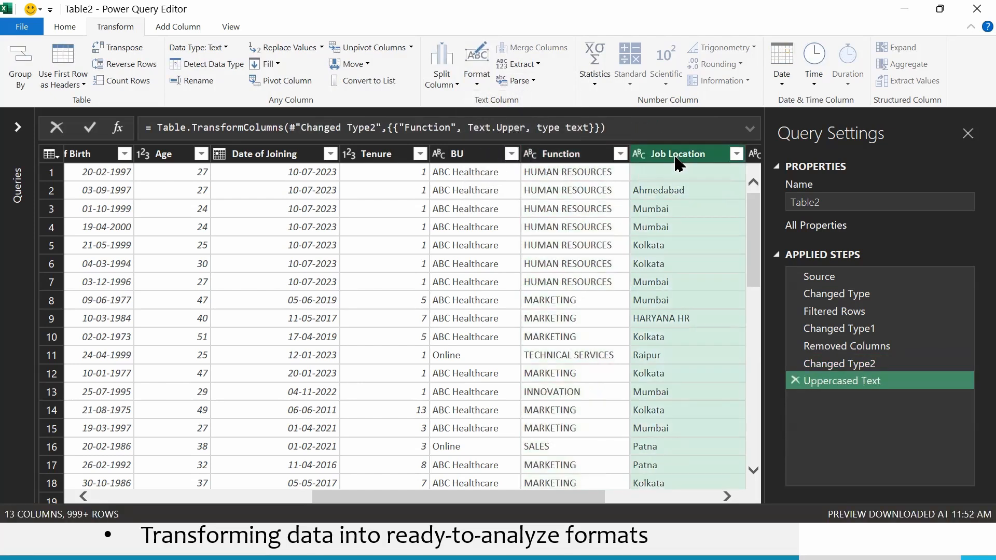
{"action": "left_click", "coordinate": [486, 86]}
{"action": "left_click", "coordinate": [504, 100]}
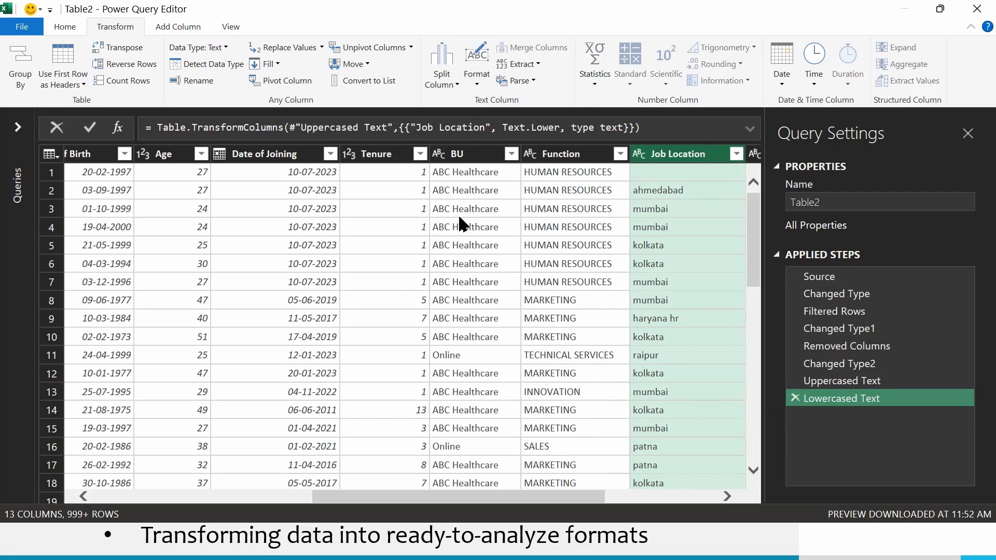
{"action": "left_click", "coordinate": [189, 31]}
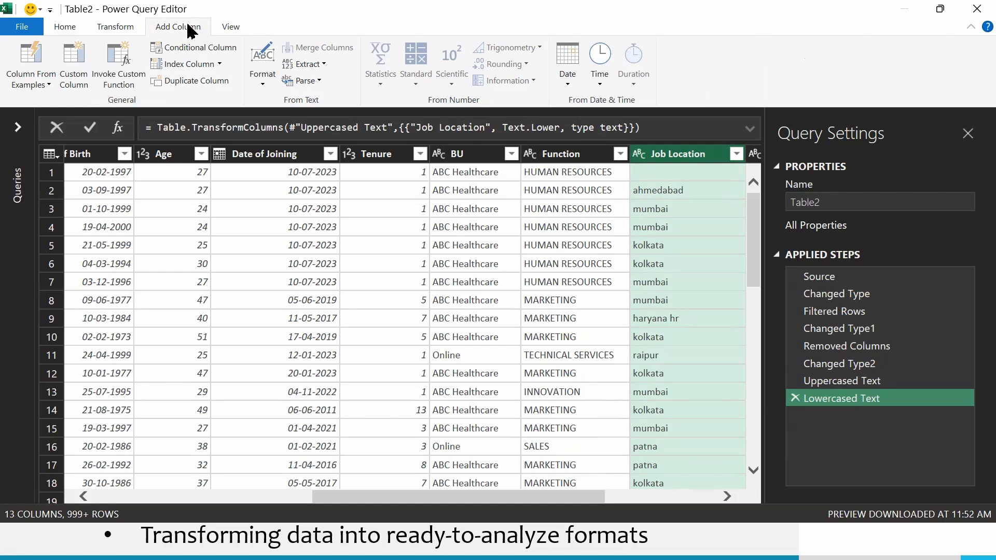
{"action": "left_click", "coordinate": [227, 28]}
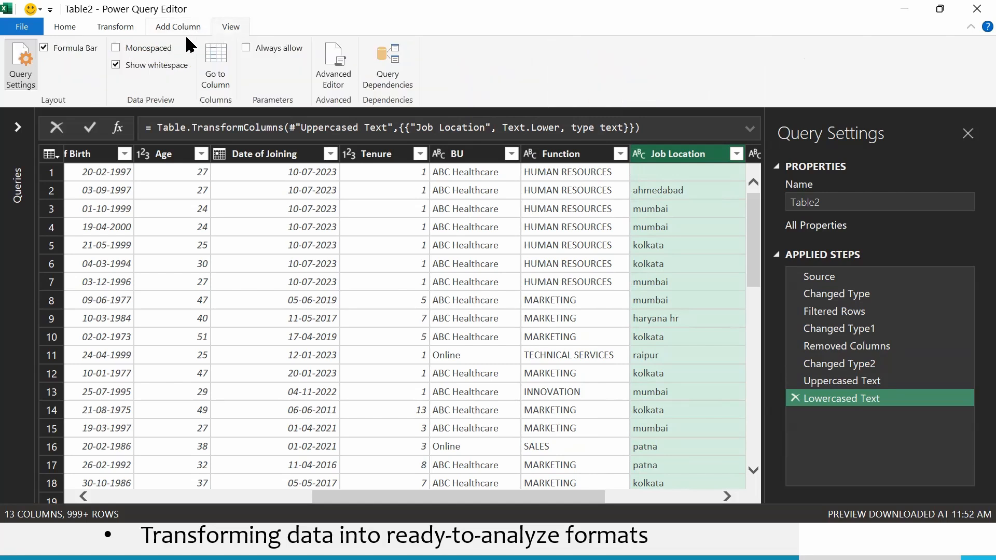
{"action": "left_click", "coordinate": [185, 29]}
{"action": "left_click", "coordinate": [120, 31]}
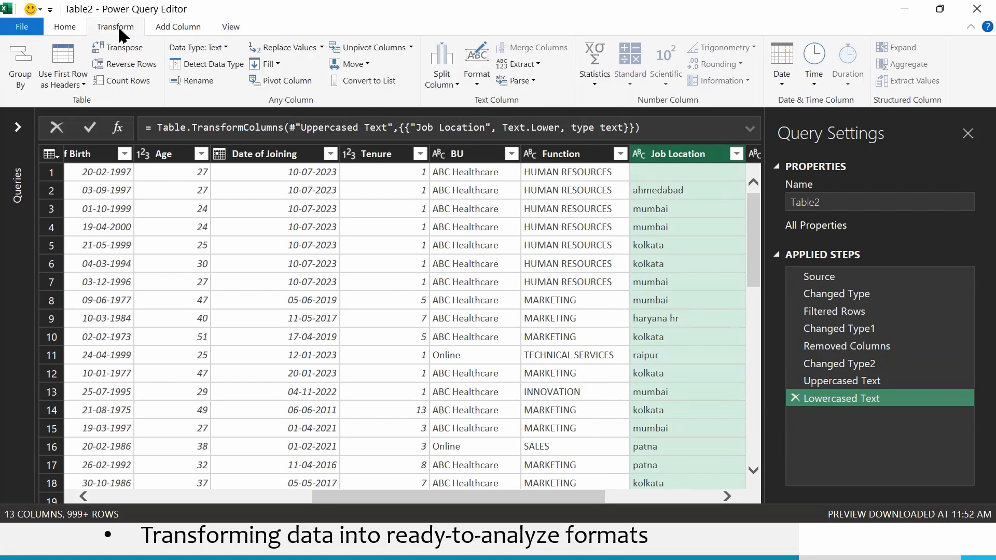
{"action": "left_click", "coordinate": [78, 28]}
{"action": "left_click", "coordinate": [114, 26]}
Delete the Lowercased Text and Uppercased Text steps from the query
{"action": "left_click_drag", "start_coordinate": [482, 500], "coordinate": [459, 513]}
{"action": "left_click", "coordinate": [794, 398]}
{"action": "left_click", "coordinate": [794, 380]}
Group the table by BU with a Count column using the Count Rows operation, and delete the Grouped Rows step
{"action": "left_click_drag", "start_coordinate": [567, 497], "coordinate": [584, 498]}
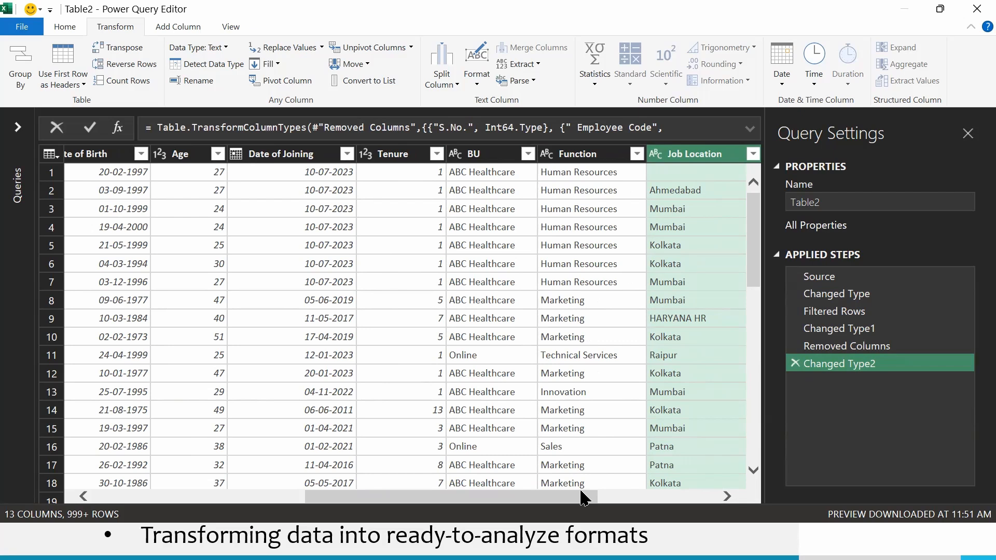
{"action": "left_click", "coordinate": [475, 154]}
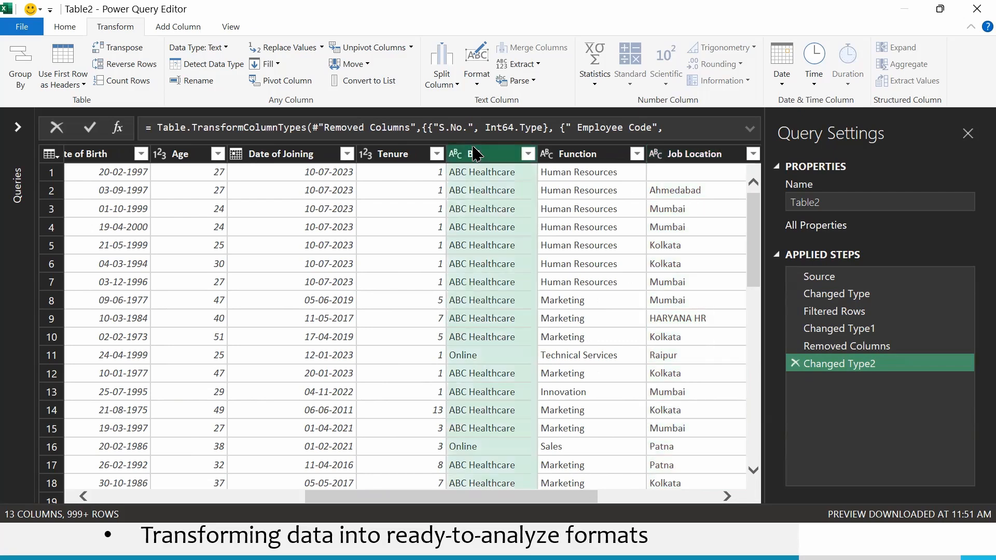
{"action": "right_click", "coordinate": [474, 154]}
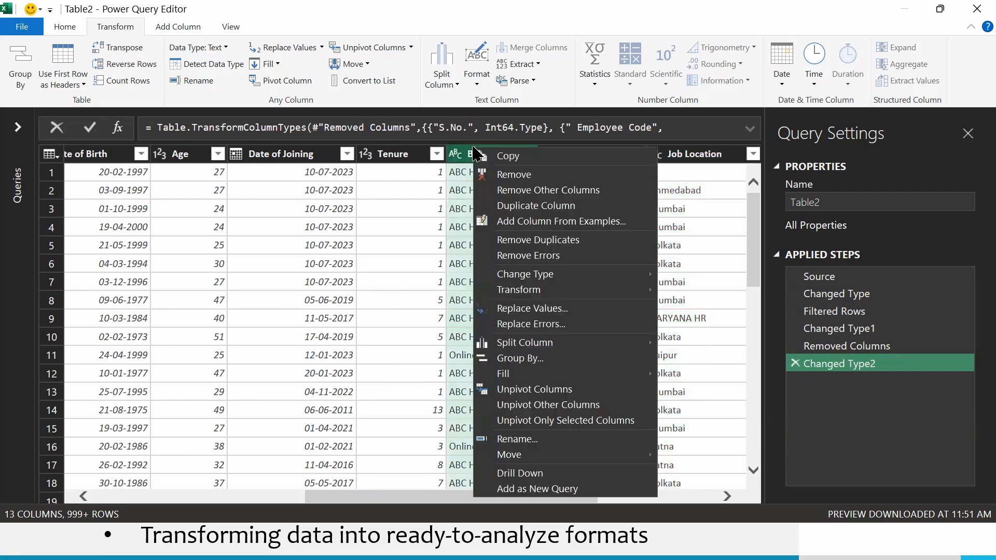
{"action": "left_click", "coordinate": [179, 33]}
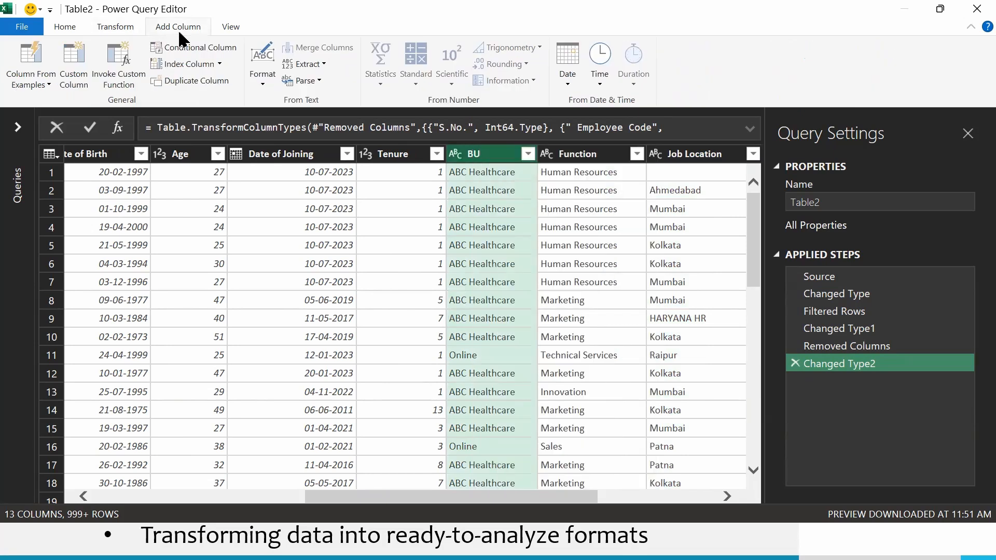
{"action": "left_click", "coordinate": [112, 29]}
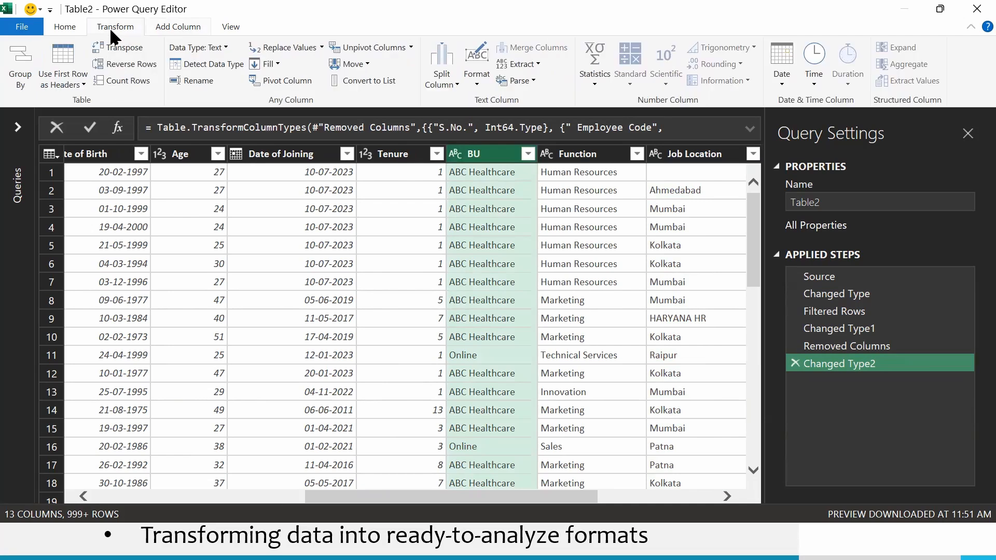
{"action": "left_click", "coordinate": [30, 87]}
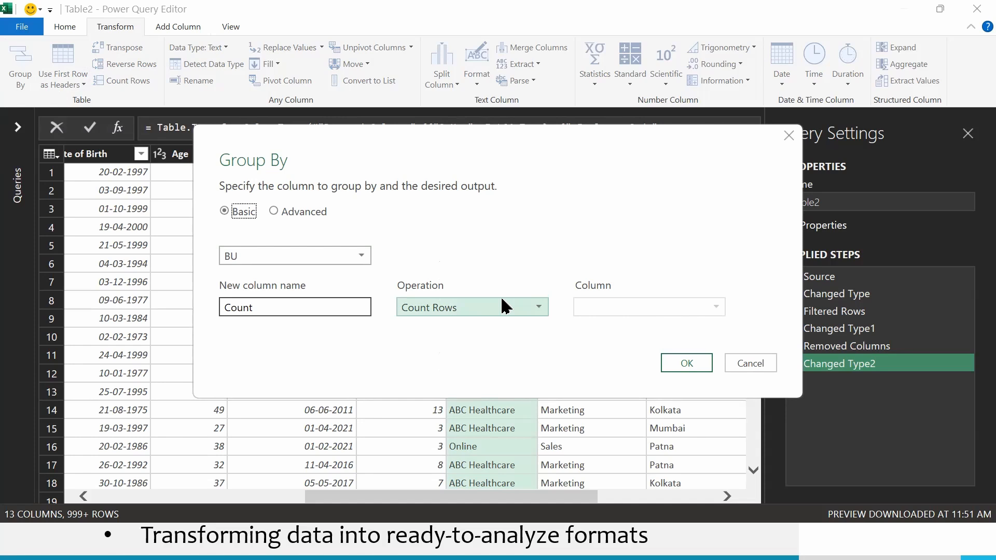
{"action": "left_click", "coordinate": [677, 369]}
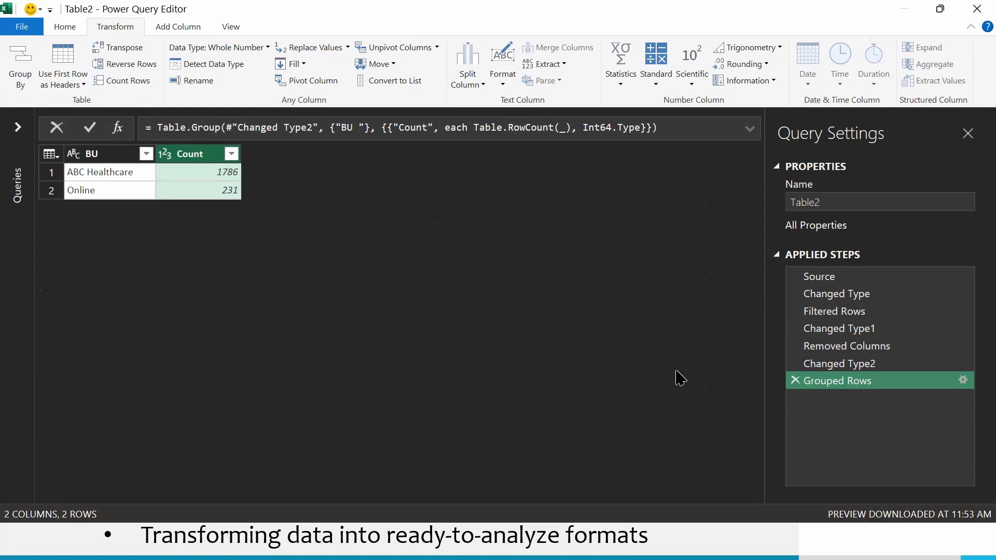
{"action": "left_click", "coordinate": [796, 381]}
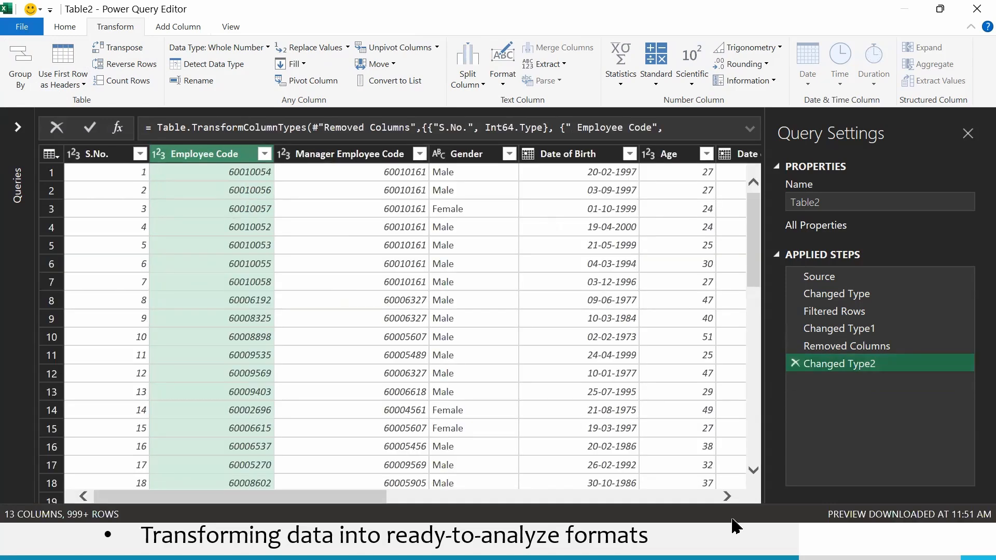
{"action": "left_click", "coordinate": [725, 497]}
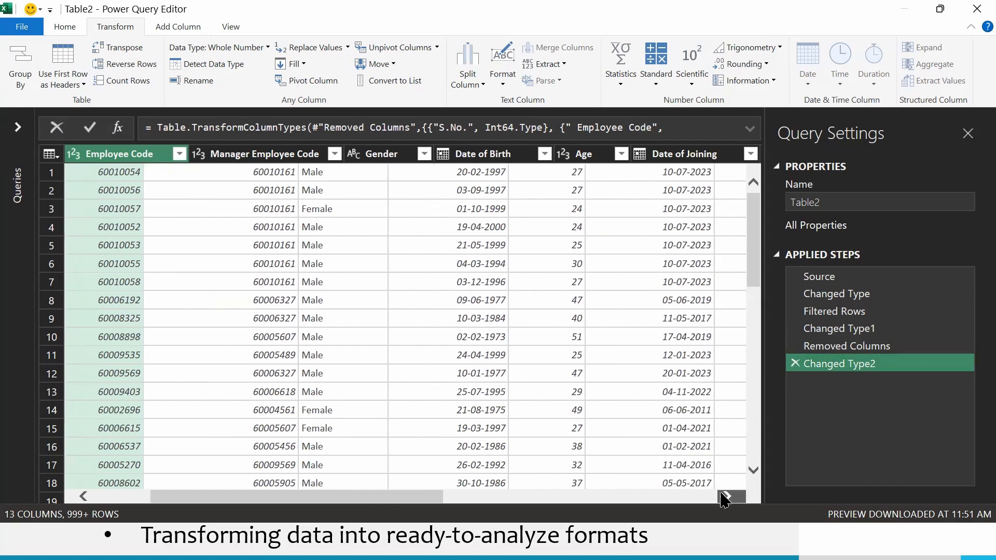
{"action": "left_click", "coordinate": [725, 496]}
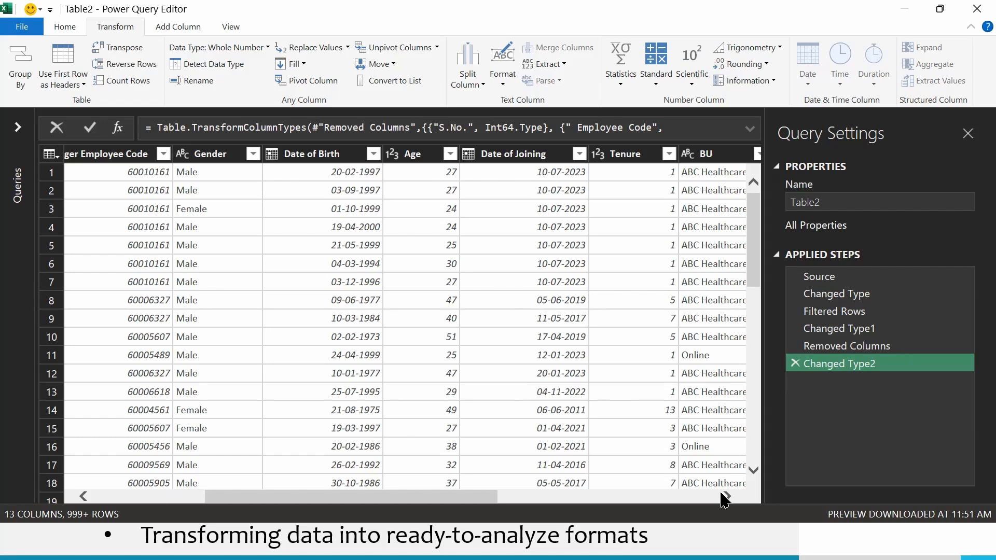
{"action": "left_click", "coordinate": [724, 497]}
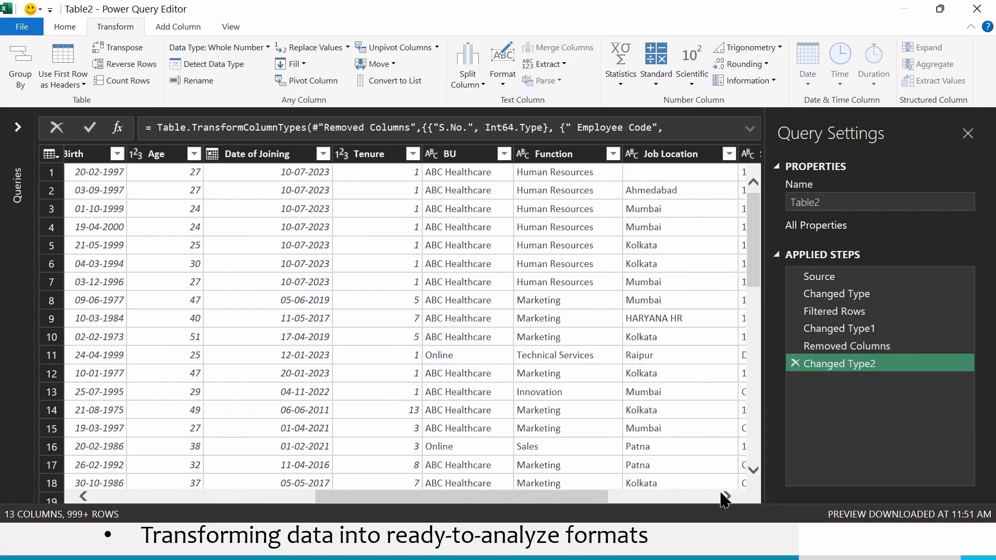
{"action": "left_click", "coordinate": [724, 497]}
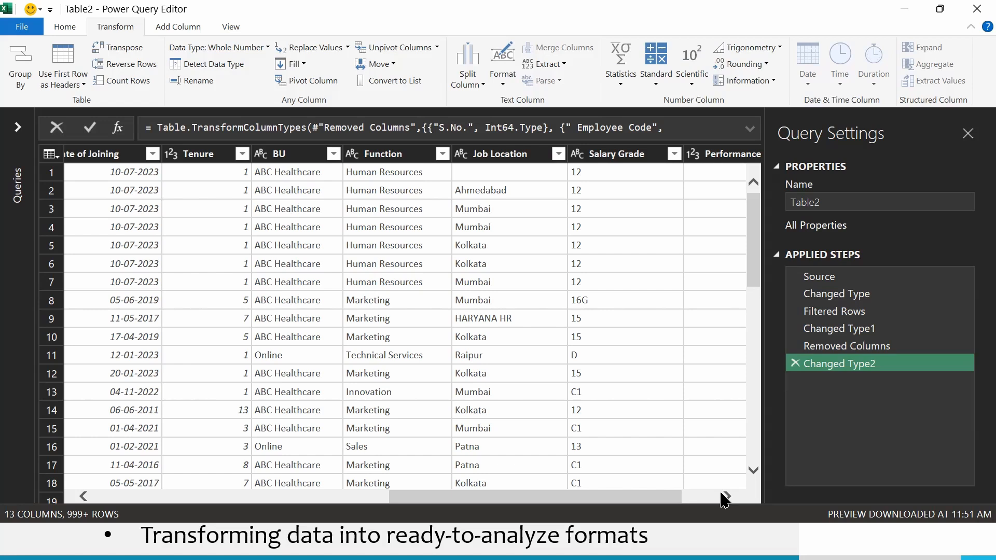
{"action": "left_click", "coordinate": [418, 157]}
Load the query as a table on a new worksheet, and dismiss the From Web dialog and the Queries & Connections pane
{"action": "left_click", "coordinate": [65, 32]}
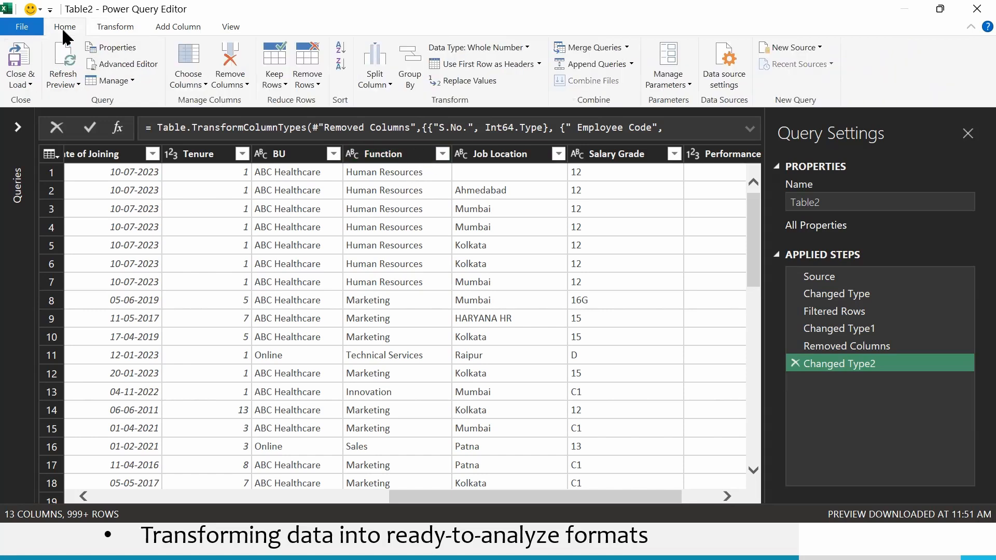
{"action": "left_click", "coordinate": [23, 84]}
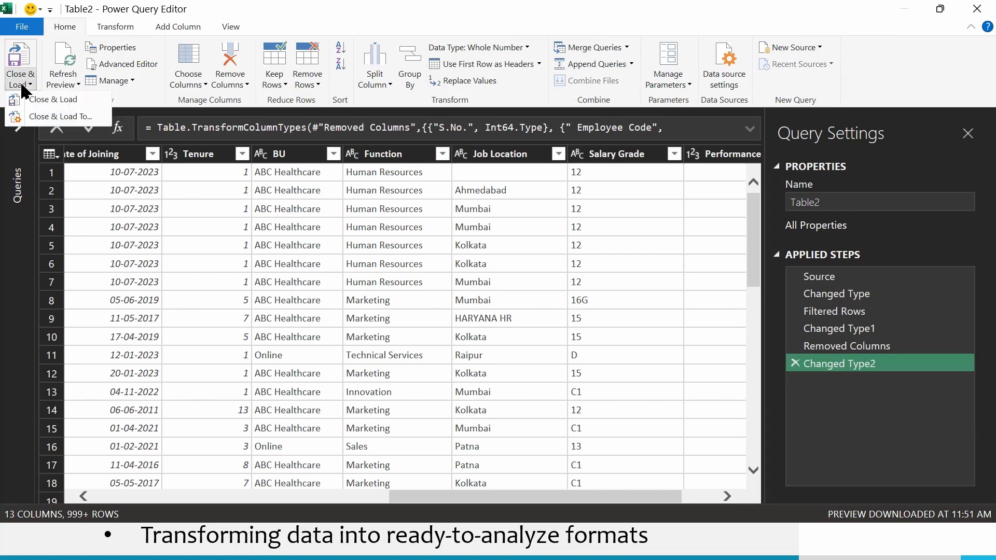
{"action": "left_click", "coordinate": [45, 123]}
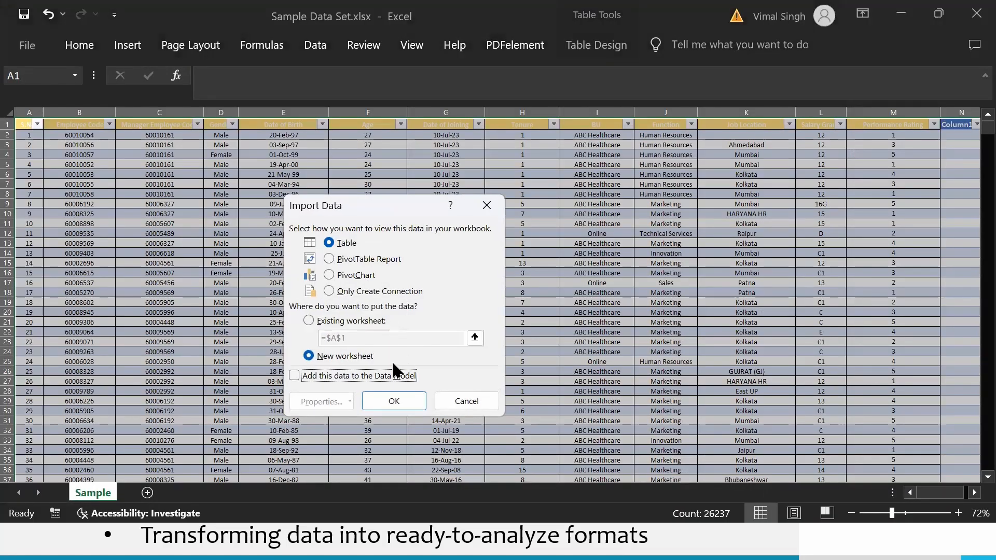
{"action": "left_click", "coordinate": [384, 402]}
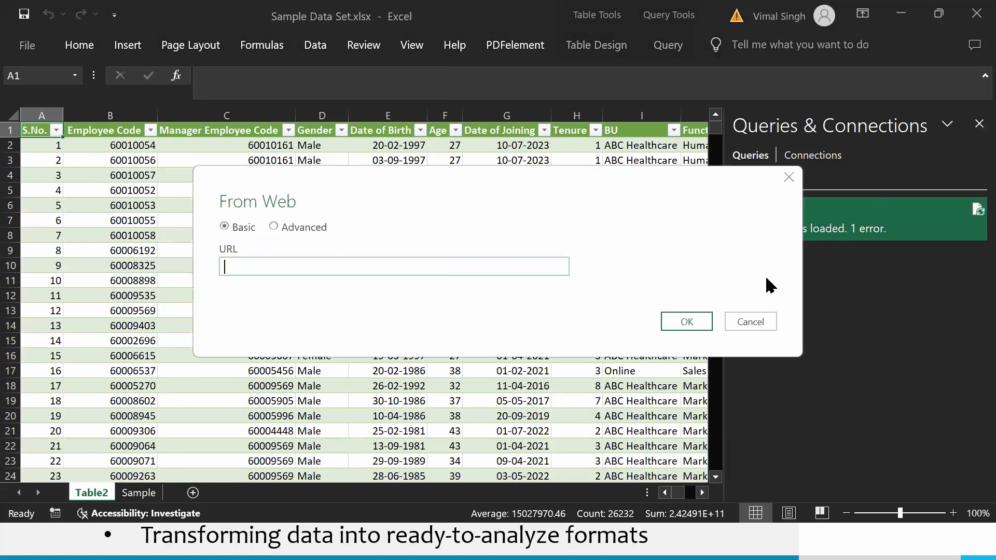
{"action": "left_click", "coordinate": [736, 322]}
{"action": "left_click", "coordinate": [977, 126]}
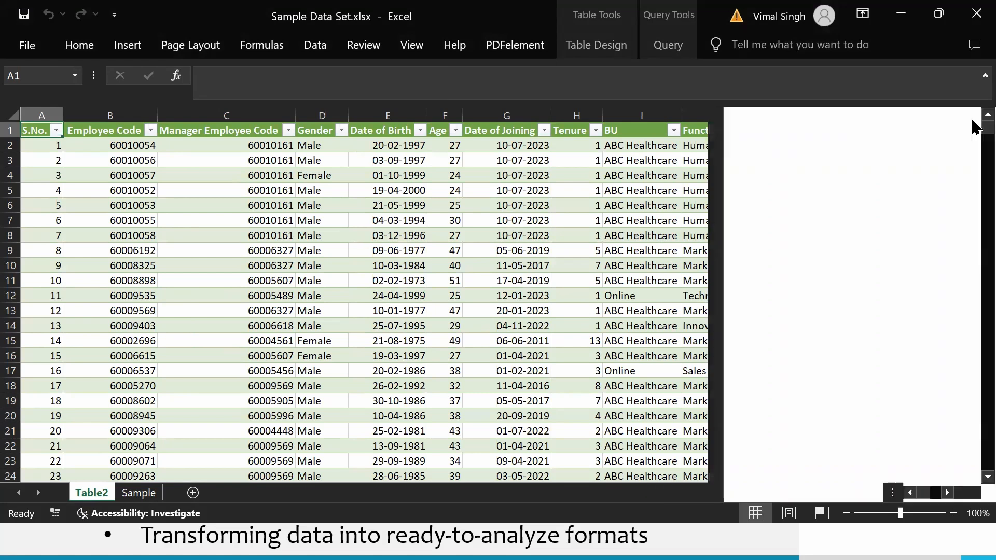
Examine the loaded employee table across its columns on the Table2 sheet
{"action": "left_click", "coordinate": [703, 180]}
{"action": "key", "text": "Left"}
{"action": "key", "text": "Left"}
{"action": "key", "text": "Left"}
{"action": "key", "text": "Left"}
{"action": "key", "text": "Left"}
{"action": "key", "text": "Left"}
{"action": "key", "text": "Left"}
{"action": "key", "text": "Left"}
{"action": "key", "text": "Left"}
{"action": "key", "text": "Up"}
{"action": "key", "text": "Up"}
{"action": "key", "text": "Right"}
{"action": "key", "text": "Right"}
{"action": "key", "text": "Right"}
{"action": "key", "text": "Right"}
{"action": "key", "text": "Right"}
{"action": "key", "text": "Right"}
{"action": "key", "text": "Right"}
{"action": "key", "text": "Right"}
{"action": "key", "text": "Right"}
{"action": "key", "text": "Right"}
{"action": "key", "text": "Right"}
{"action": "key", "text": "Right"}
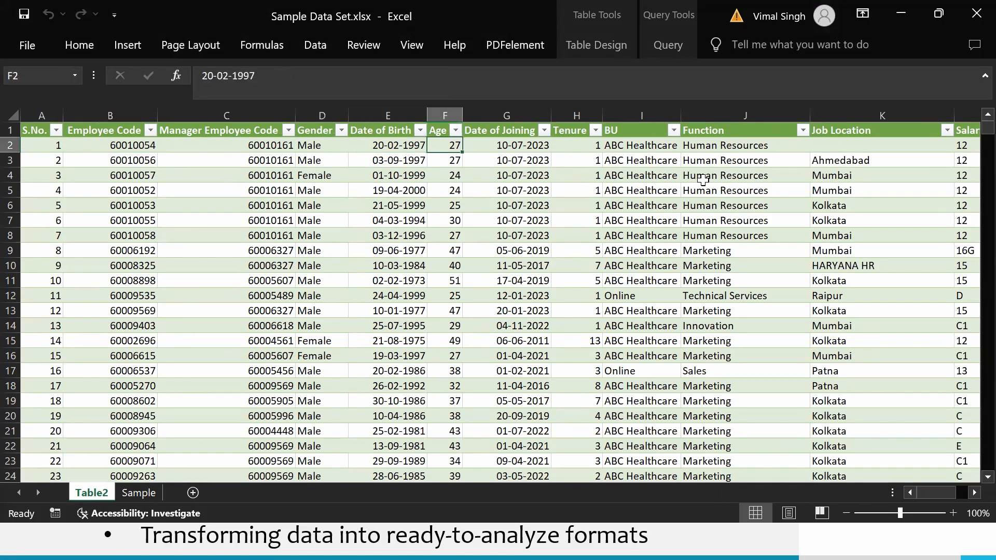
{"action": "key", "text": "Left"}
{"action": "key", "text": "Left"}
{"action": "key", "text": "Left"}
{"action": "key", "text": "Left"}
{"action": "key", "text": "Left"}
{"action": "key", "text": "Left"}
{"action": "key", "text": "Left"}
{"action": "key", "text": "Left"}
{"action": "key", "text": "Left"}
{"action": "key", "text": "Left"}
{"action": "key", "text": "Left"}
{"action": "key", "text": "Left"}
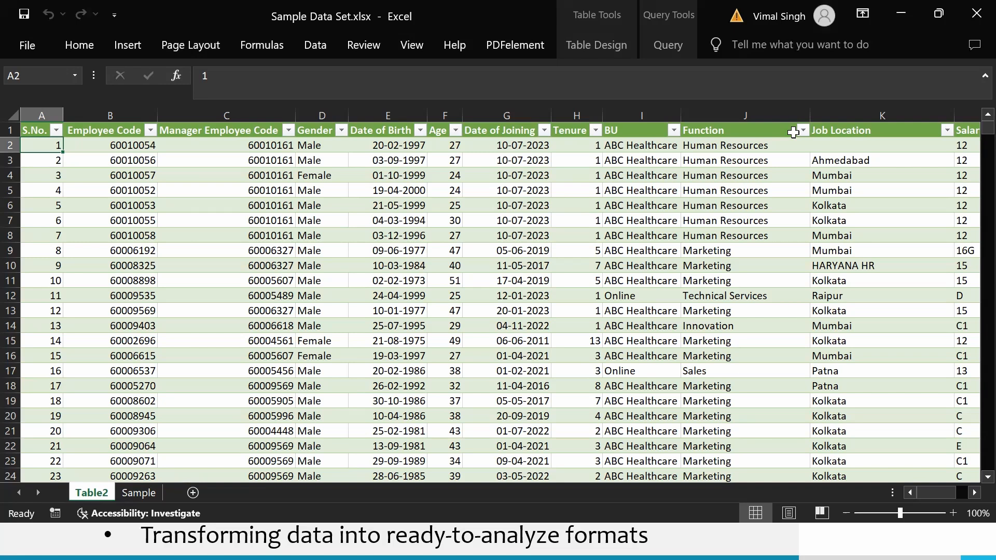
Close the Sample Data Set.xlsx workbook and save its changes
{"action": "left_click", "coordinate": [979, 12]}
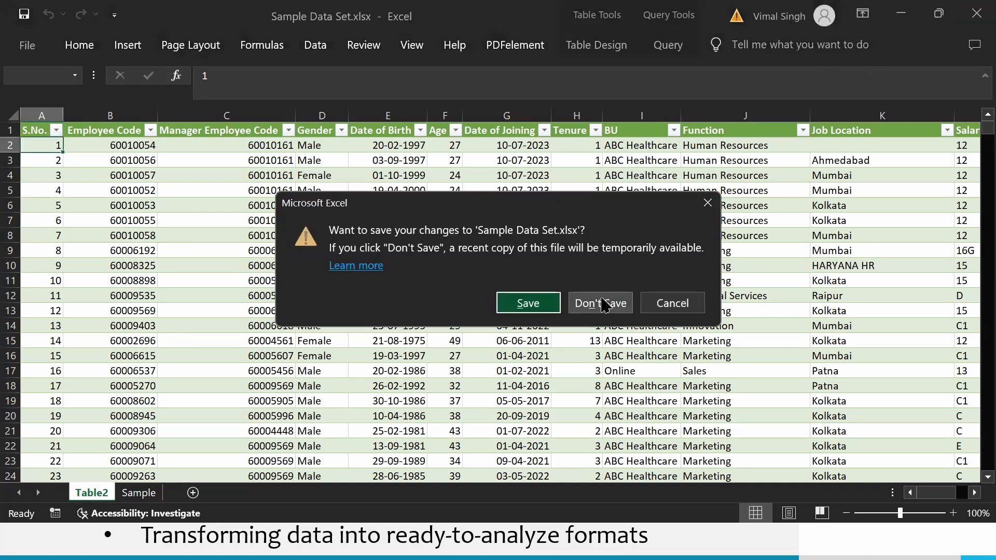
{"action": "left_click", "coordinate": [540, 302]}
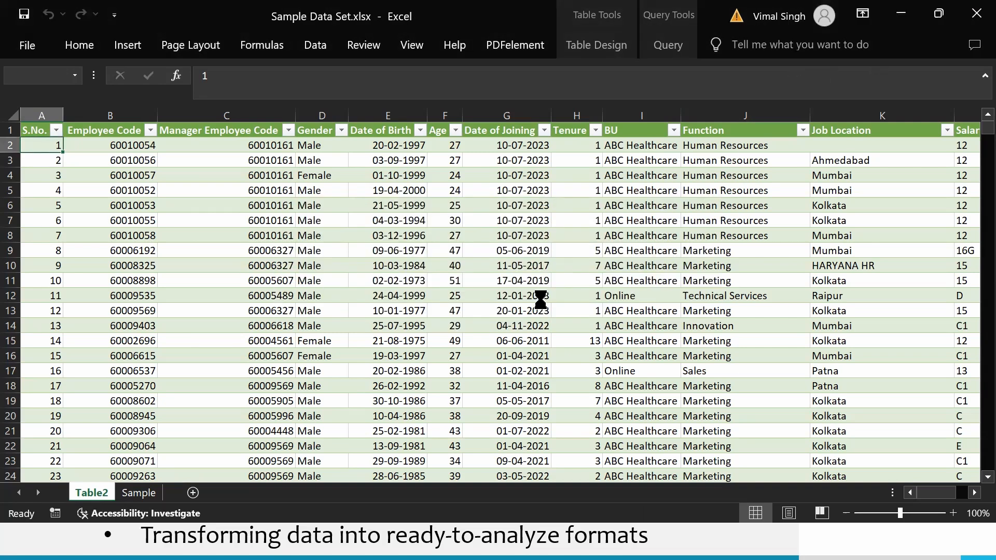
{"action": "key", "text": "Right"}
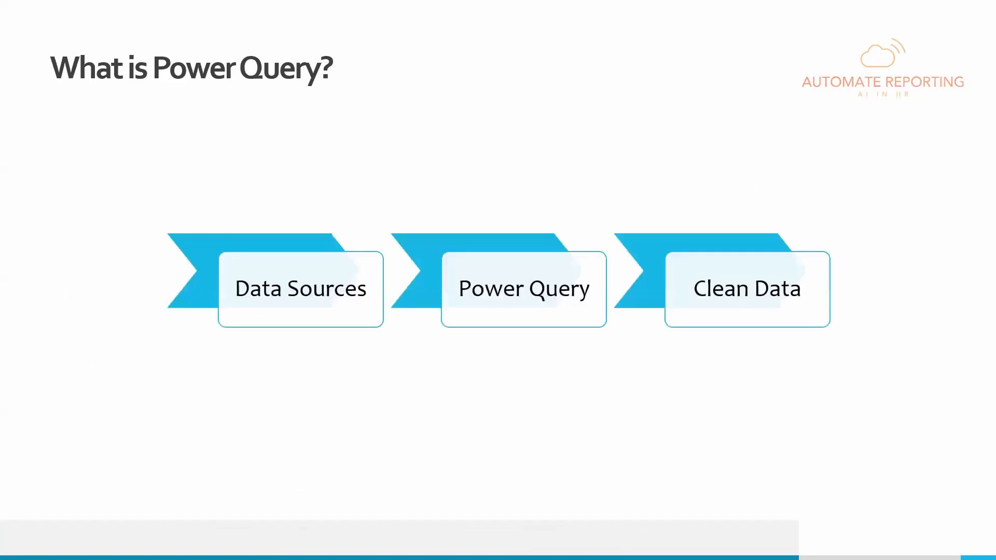
{"action": "key", "text": "Right"}
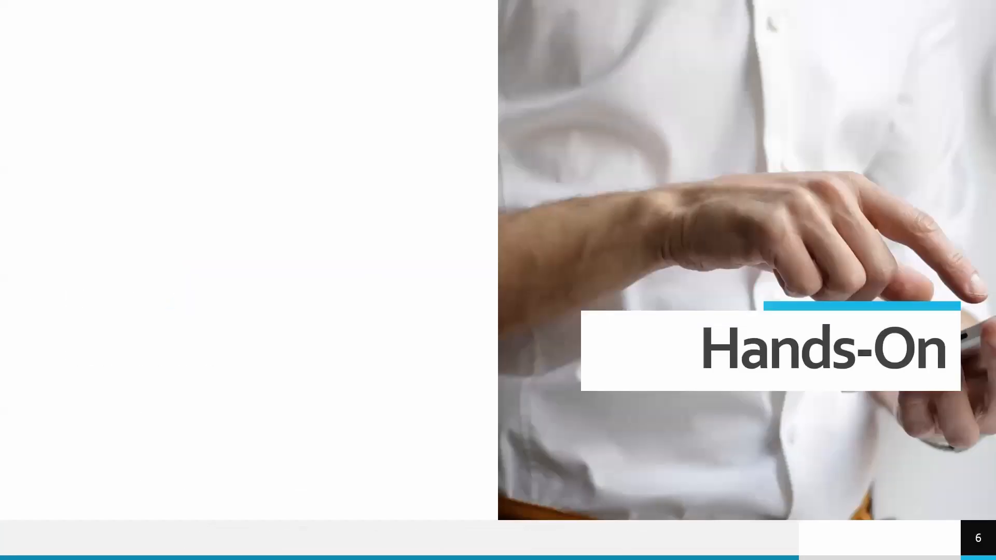
{"action": "key", "text": "Left"}
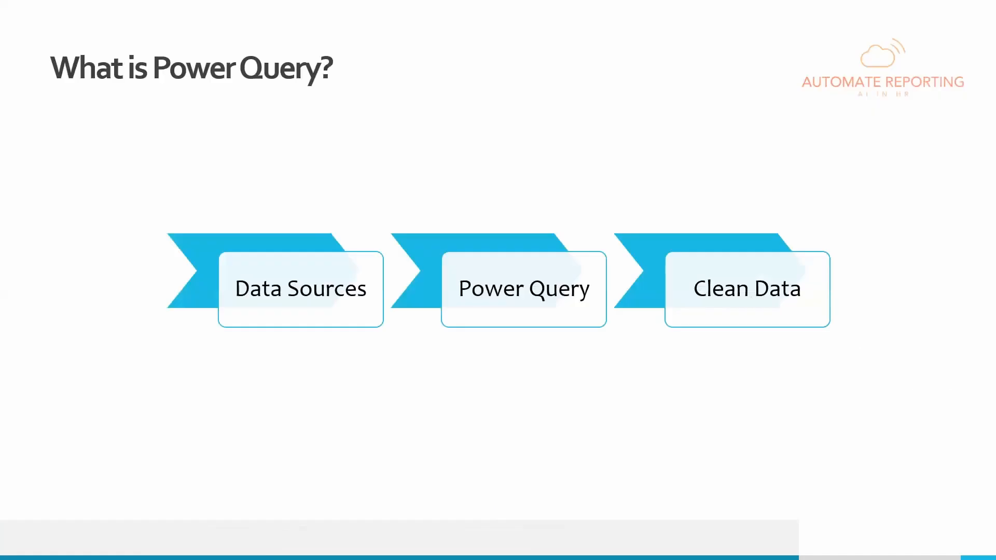
{"action": "key", "text": "alt+Tab"}
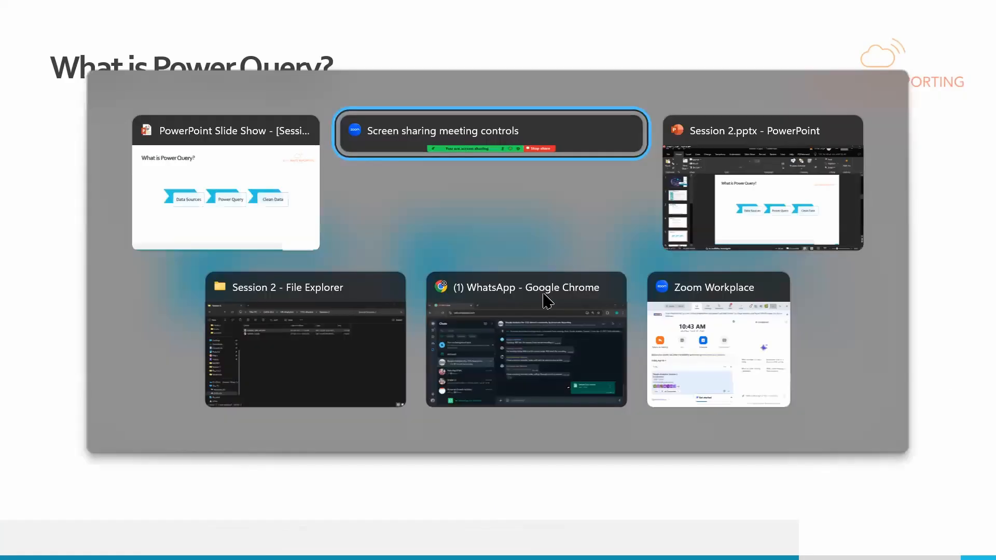
{"action": "key", "text": "alt+Tab"}
{"action": "key", "text": "alt+Tab"}
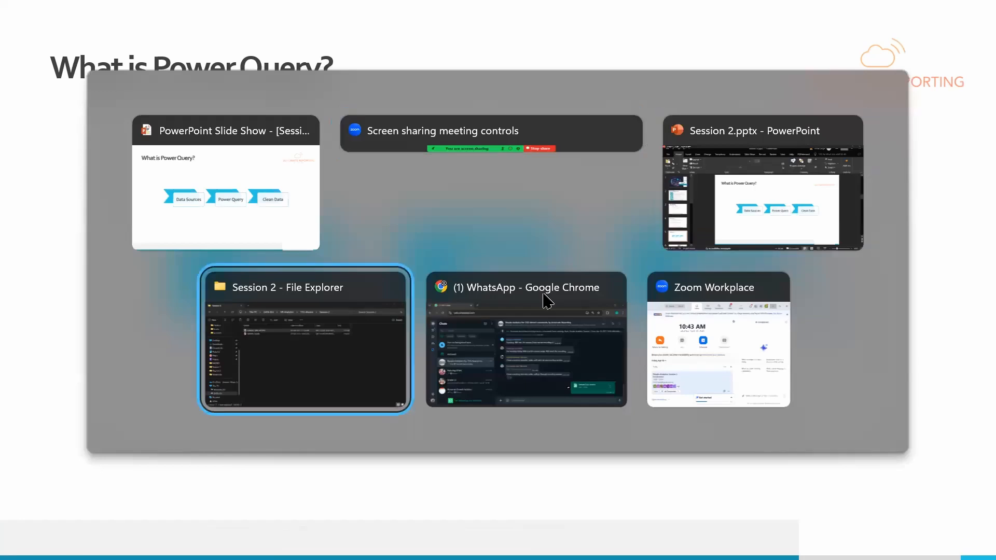
{"action": "key", "text": "alt+shift+Tab"}
{"action": "key", "text": "alt+shift+Tab"}
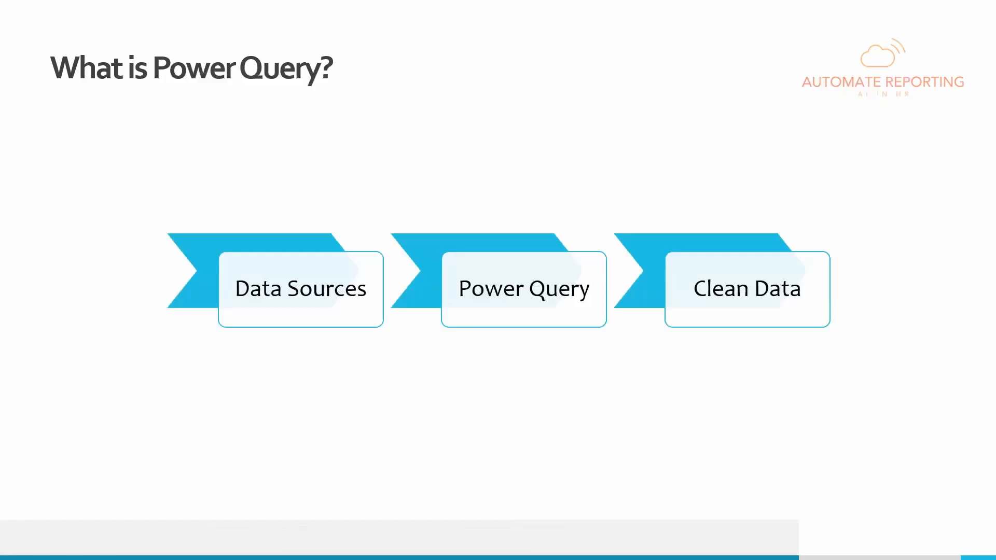